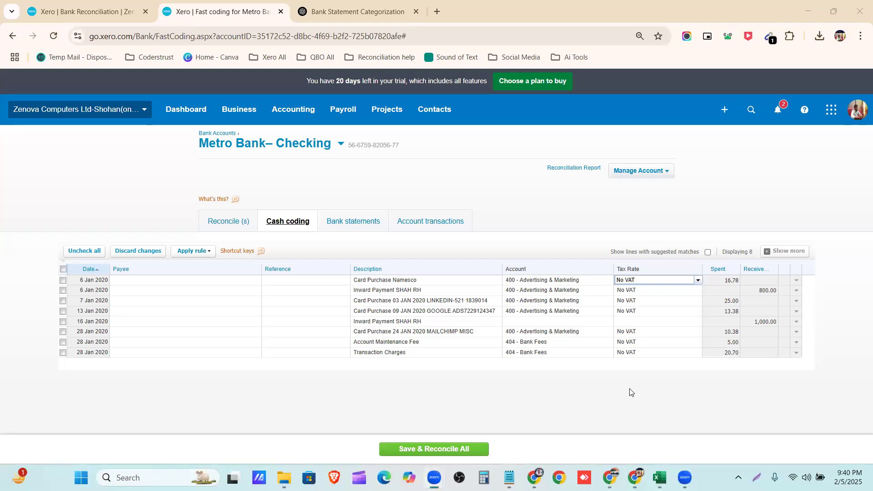
Step: Save and reconcile all cash coding lines except the 1,000.00 inward payment dated 16 Jan 2020
left_click(63, 280)
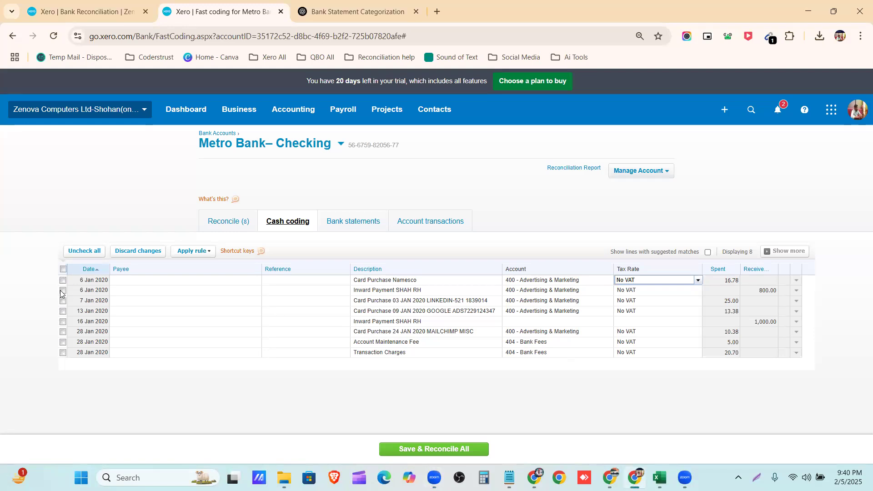
left_click(62, 291)
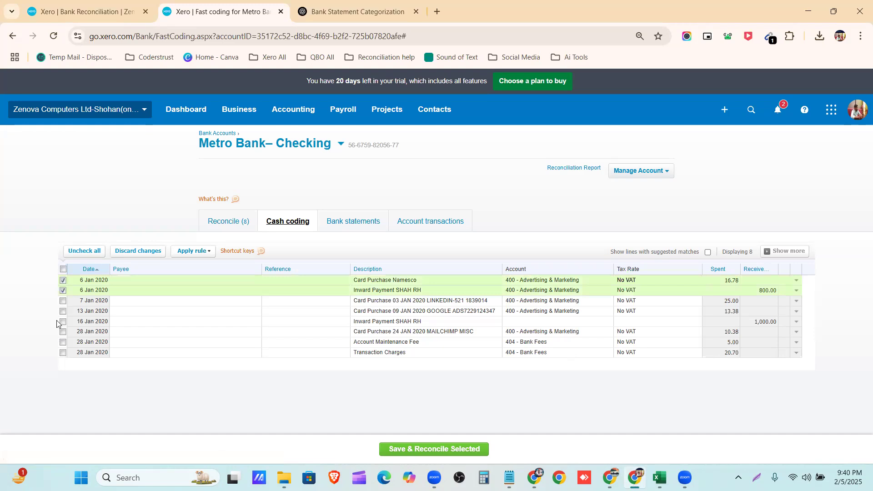
left_click(62, 301)
left_click(63, 311)
left_click(64, 343)
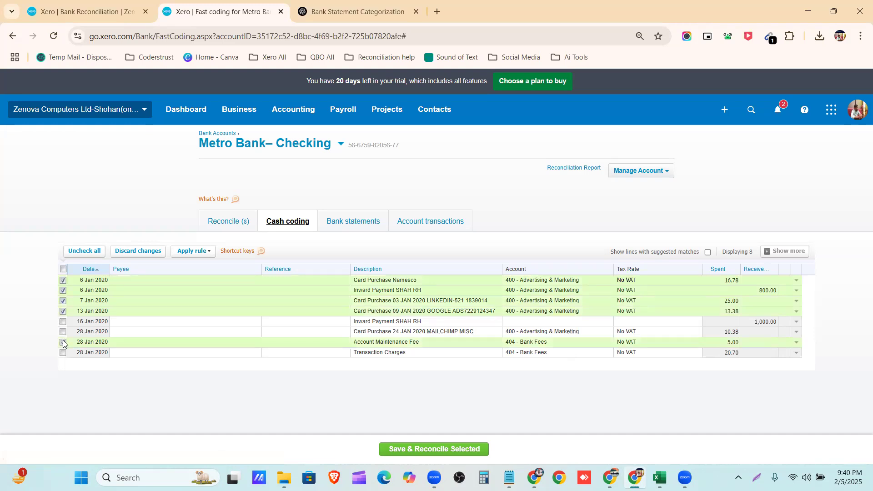
left_click(63, 332)
left_click(62, 353)
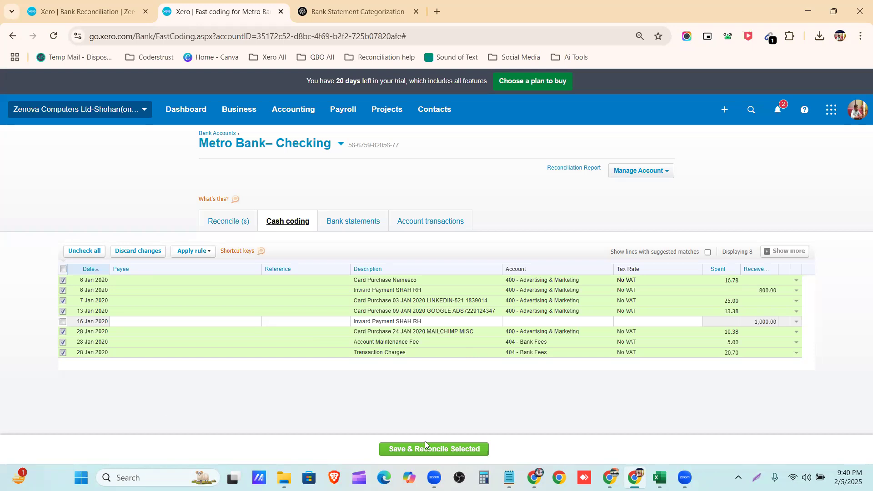
left_click(407, 440)
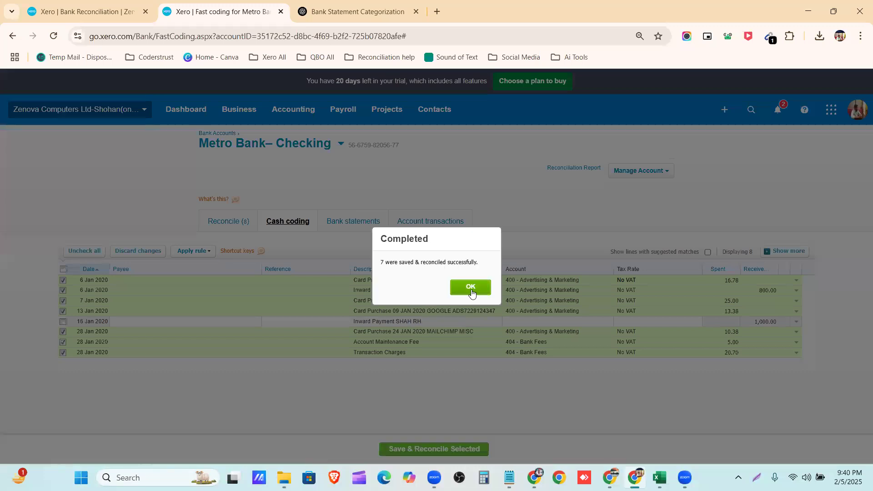
left_click(459, 294)
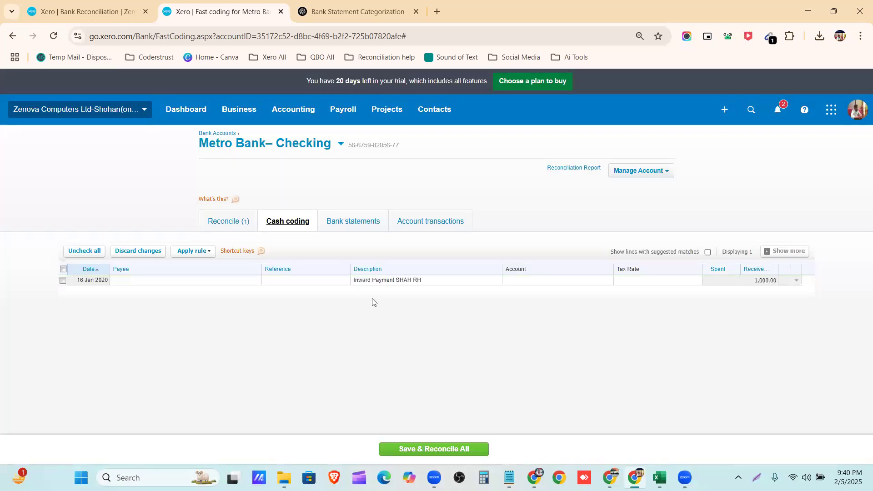
Step: Open the Metro Bank– Checking reconcile list and reload the page
left_click(228, 226)
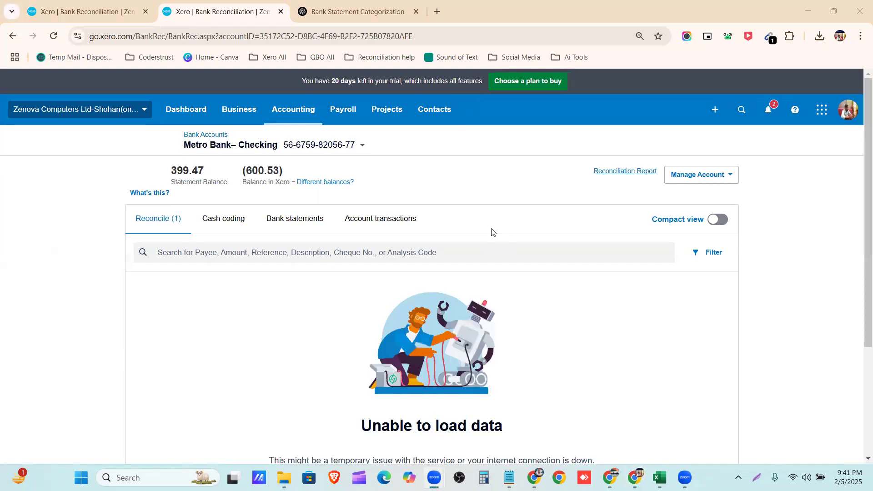
key("super")
key("super")
scroll(432, 417, "down", 3)
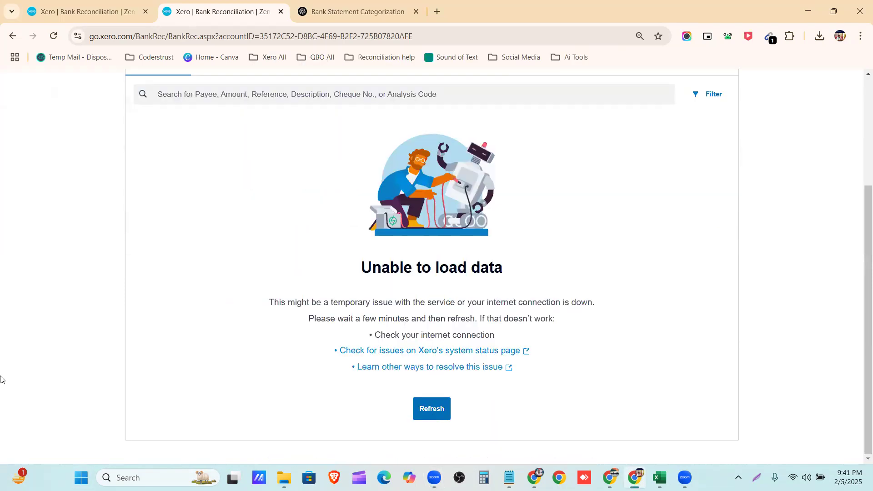
left_click(53, 36)
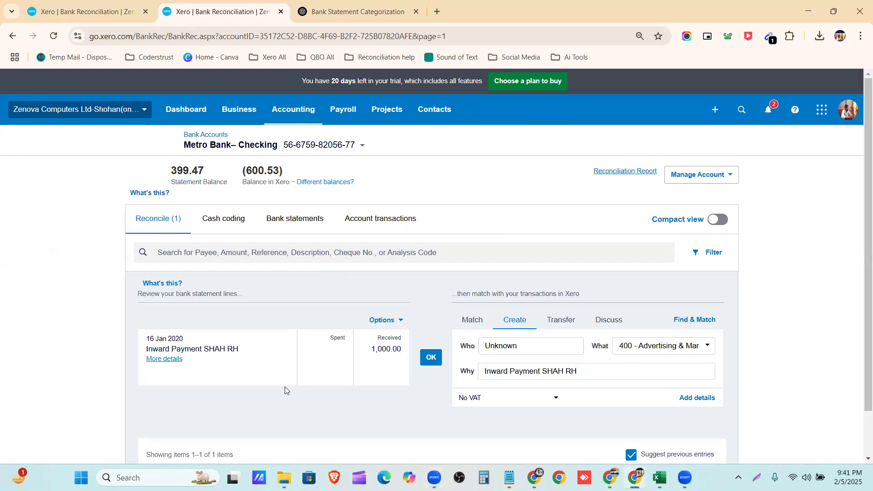
Step: Check the 16 Jan 2020 inward payment's details and reconcile it as a transfer with Monzo– Checking
left_click(180, 362)
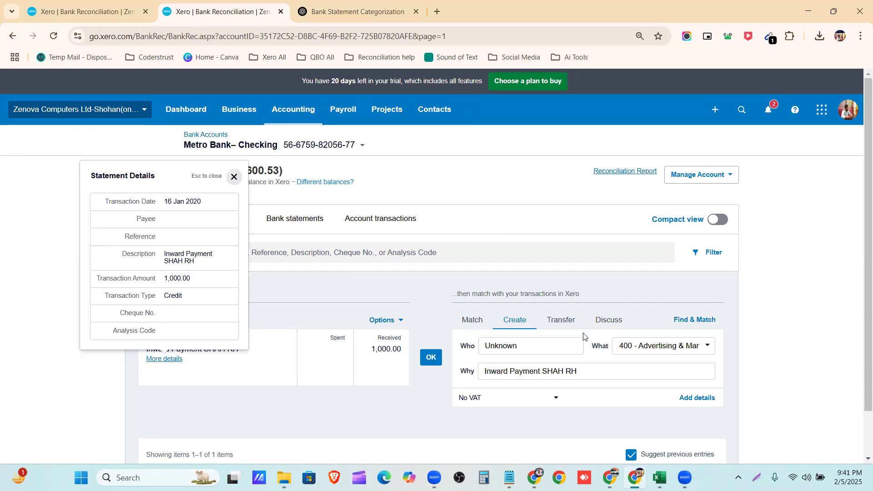
left_click(500, 322)
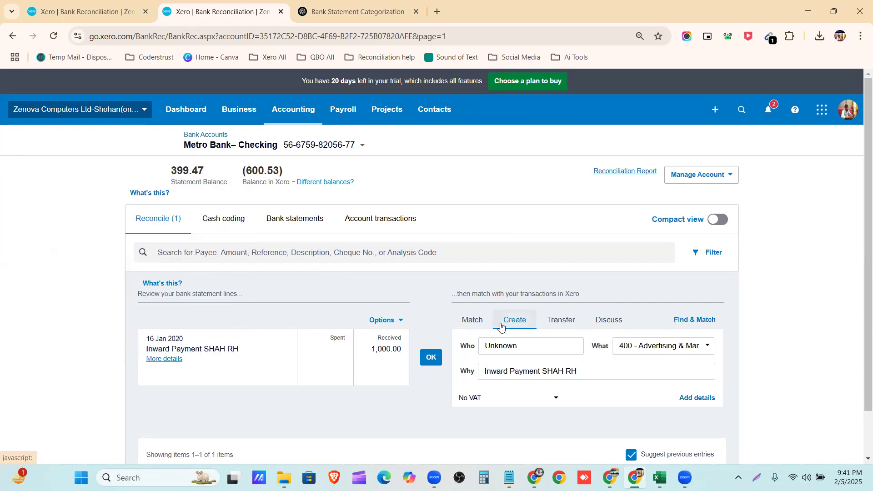
left_click(551, 323)
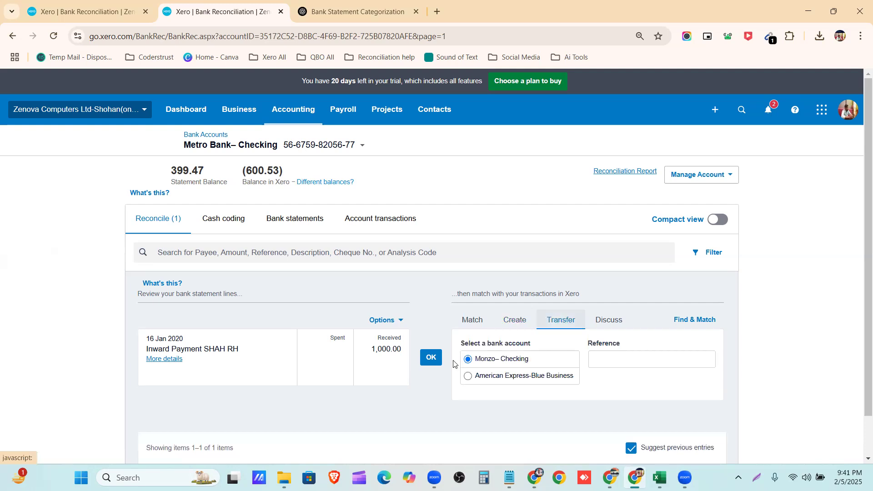
left_click(430, 358)
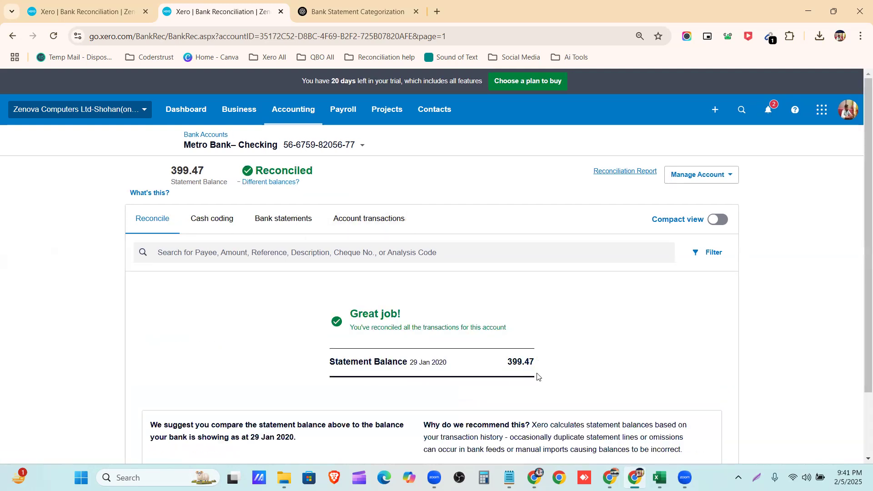
Step: Compare the Xero statement balance with the end balance in Metro-Statement_January_2020.pdf on Google Drive, and return to Xero
double_click(533, 361)
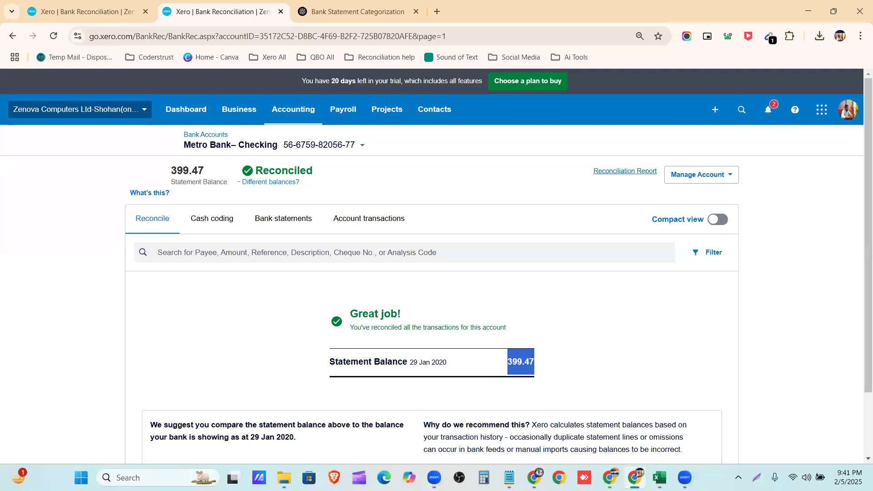
mouse_move(609, 478)
key("alt+Tab")
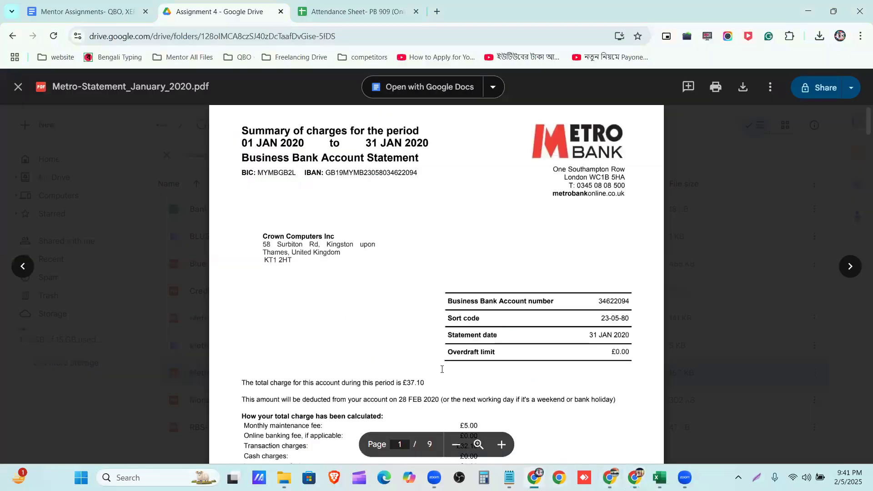
scroll(455, 367, "down", 10)
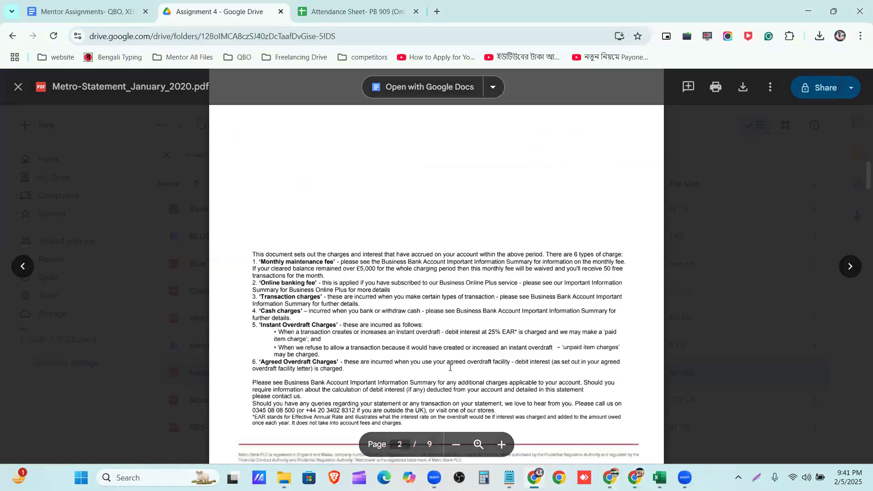
scroll(431, 368, "down", 10)
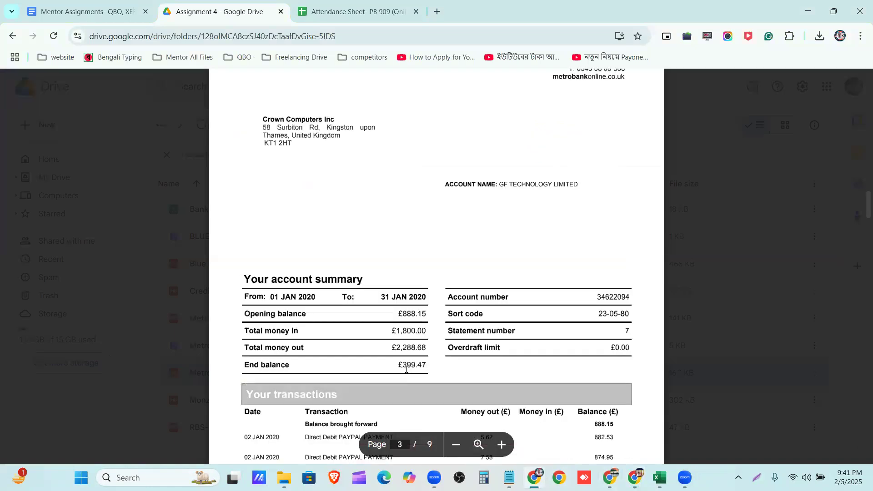
double_click(407, 369)
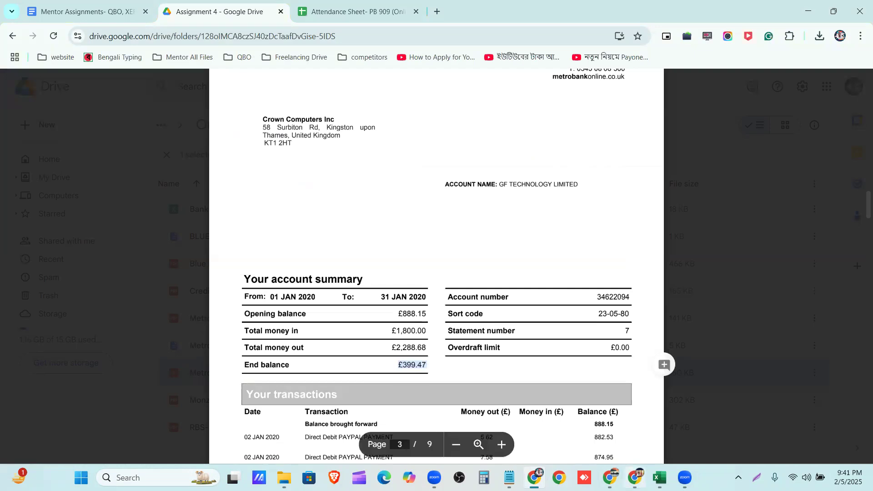
left_click(628, 475)
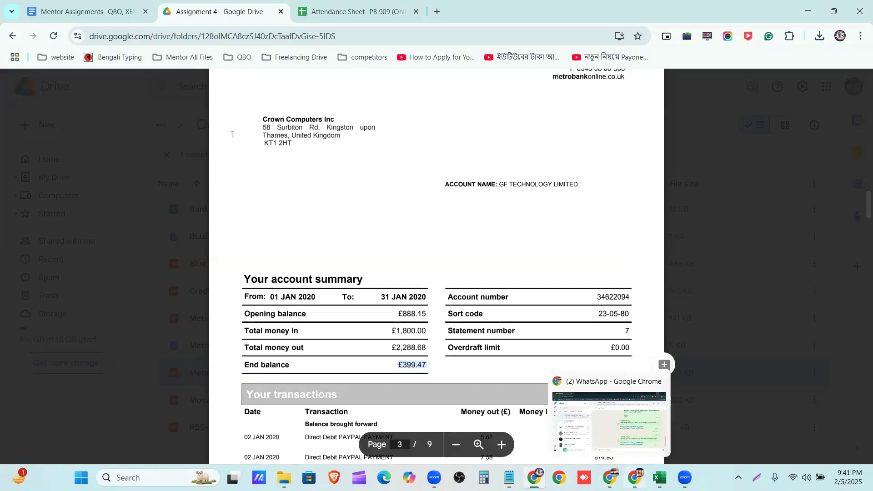
left_click(372, 370)
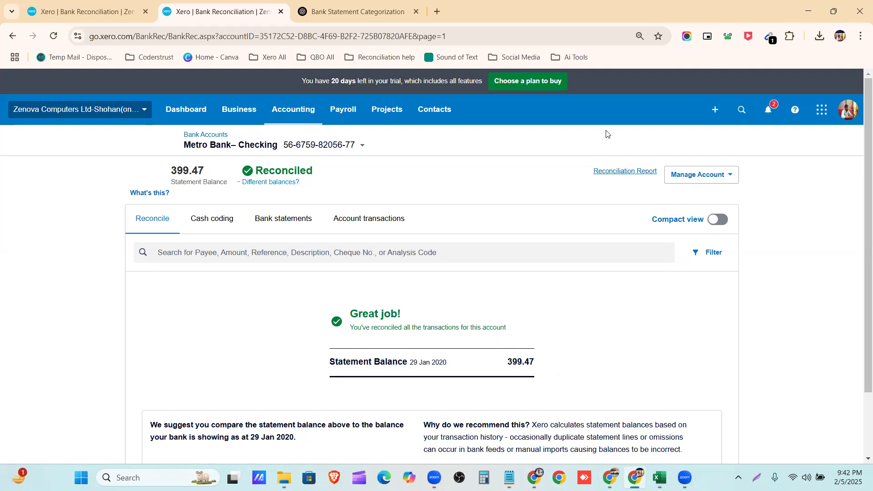
Step: Open the reconciliation report for Metro Bank– Checking and view its summary
left_click(622, 177)
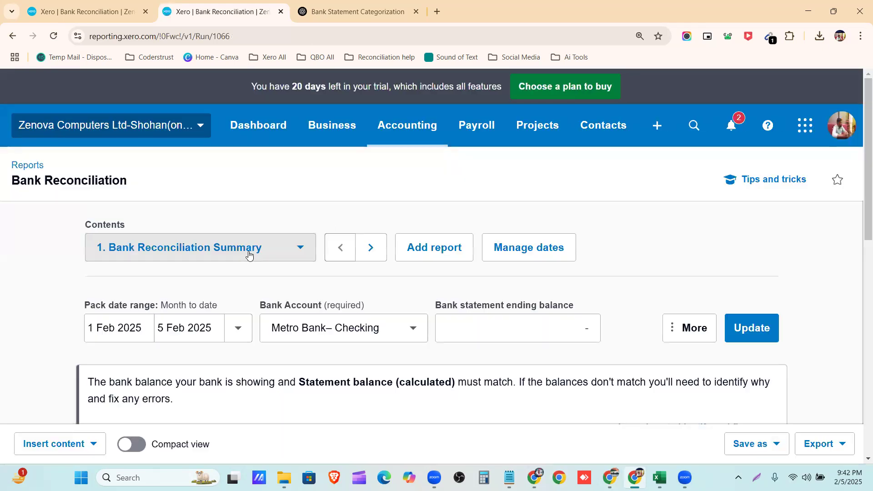
scroll(233, 248, "down", 3)
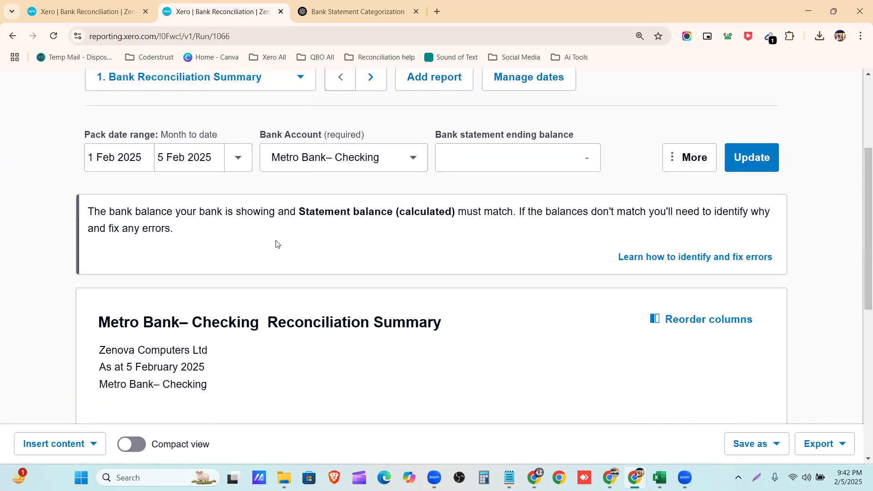
key("ctrl+minus")
key("ctrl+minus")
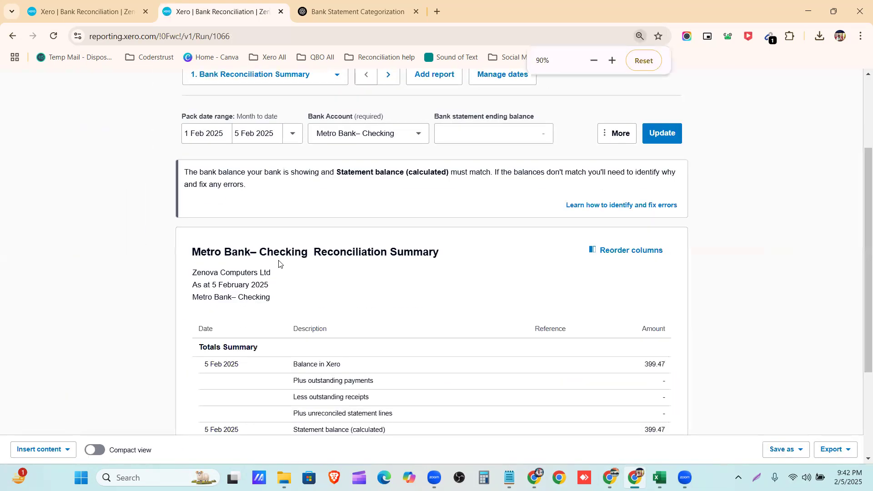
Step: Set the report's start date to 1 Jan 2020
scroll(231, 260, "up", 3)
left_click(221, 253)
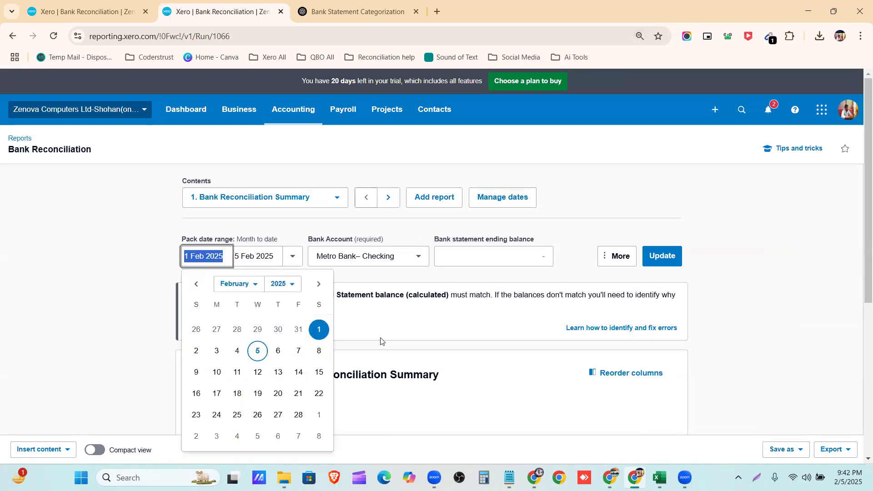
left_click(254, 286)
left_click(250, 300)
left_click(283, 284)
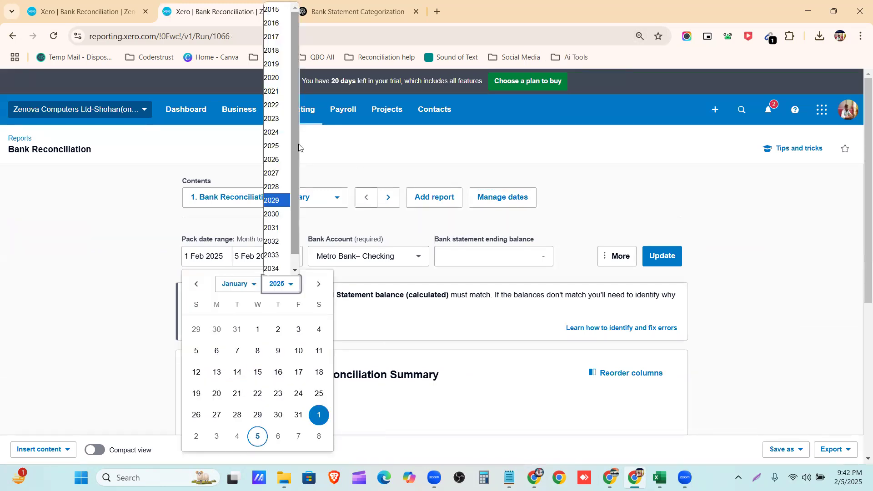
left_click(281, 81)
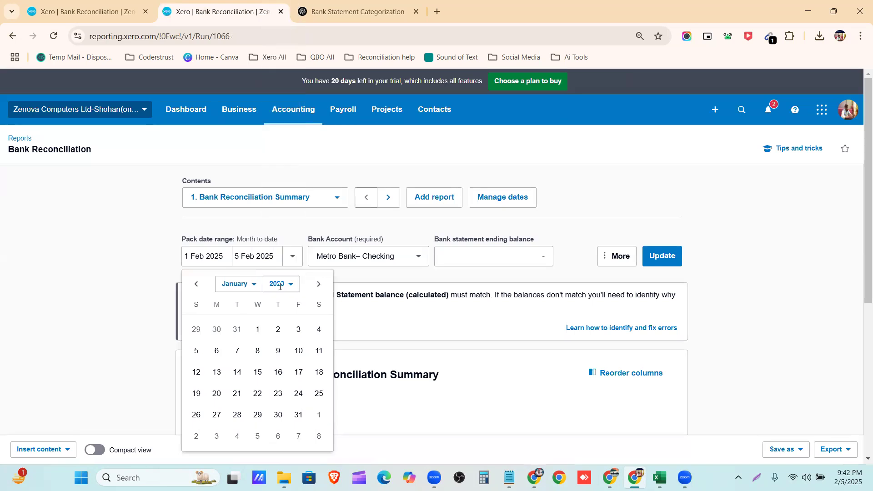
left_click(298, 258)
left_click(293, 257)
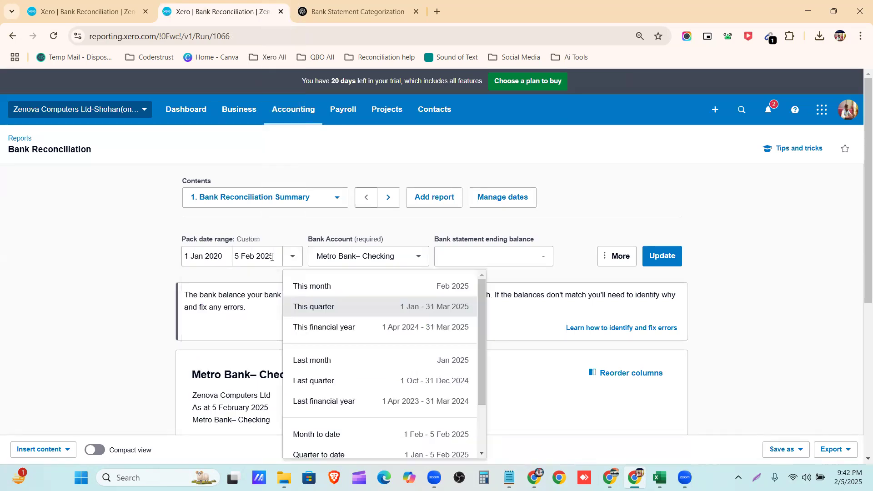
Step: Set the report's end date to 31 Jan 2020 and update the report
left_click(271, 258)
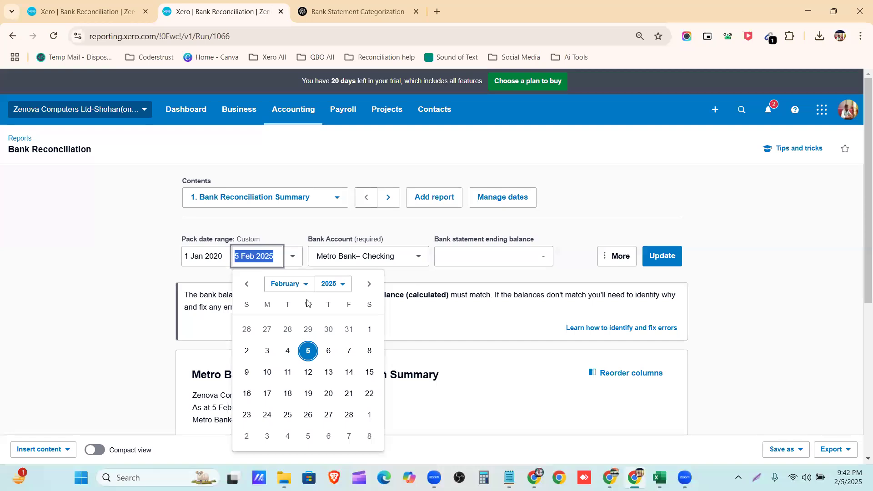
left_click(332, 291)
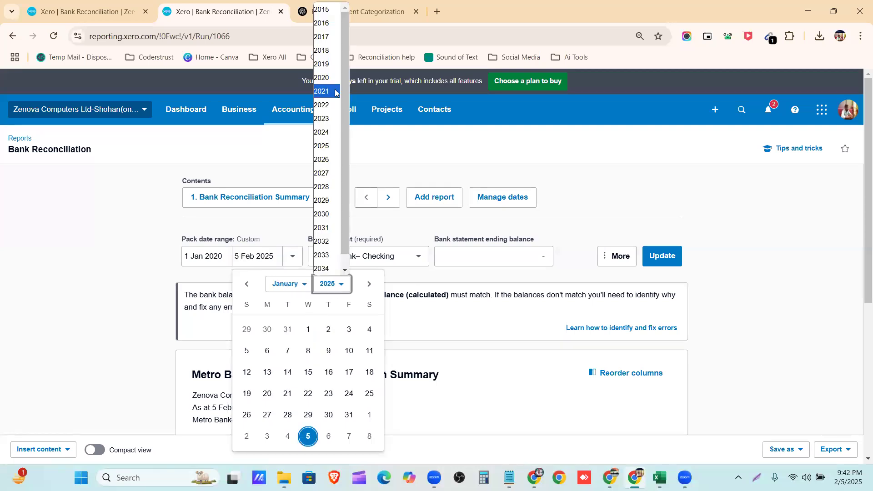
left_click(349, 416)
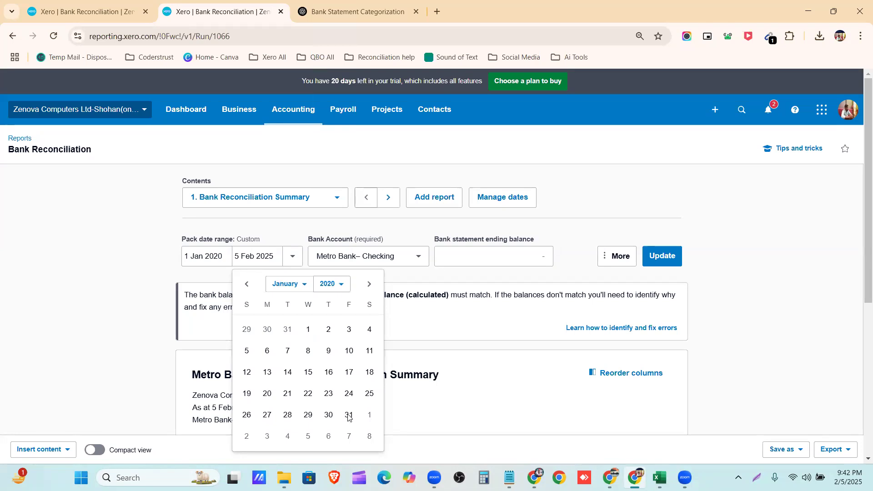
left_click(662, 254)
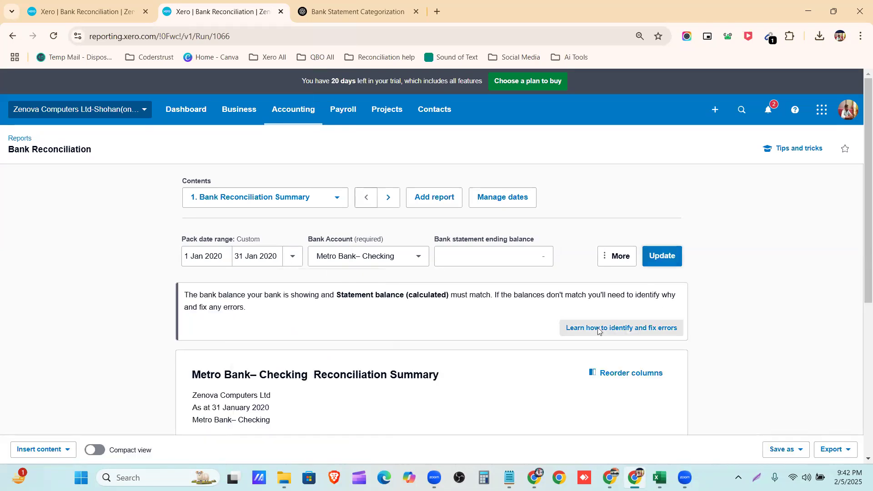
Step: Examine the January 2020 reconciliation summary balances and the report's additional display options
scroll(645, 243, "down", 6)
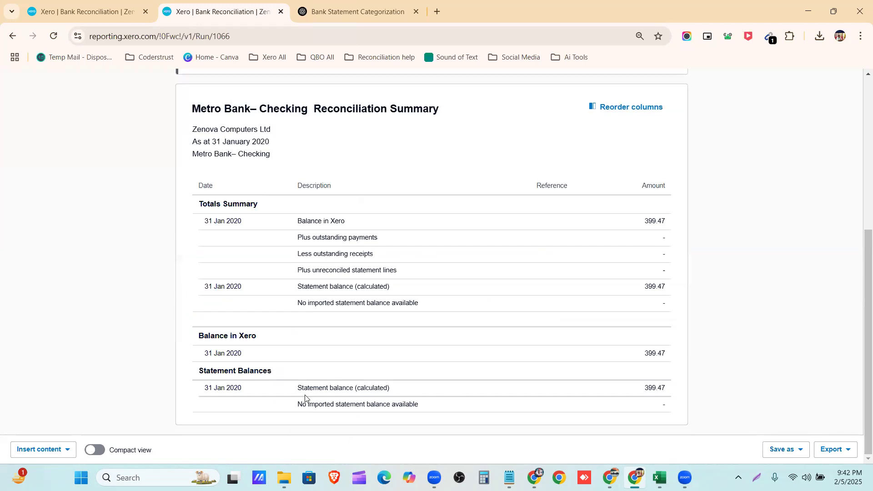
scroll(304, 395, "up", 1)
scroll(591, 205, "up", 2)
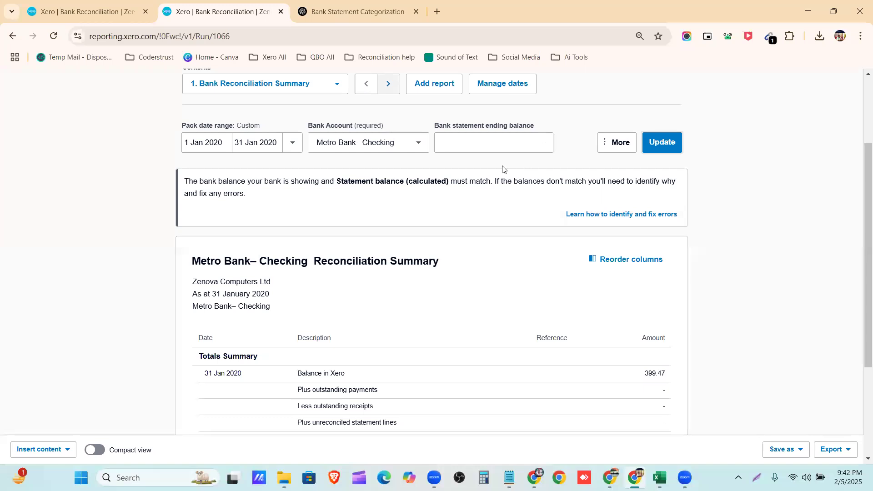
scroll(606, 260, "up", 3)
left_click(606, 260)
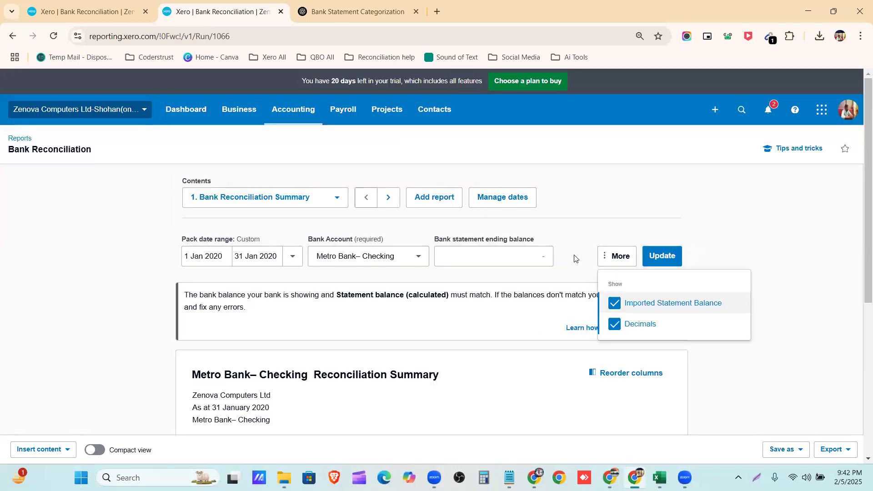
left_click(619, 263)
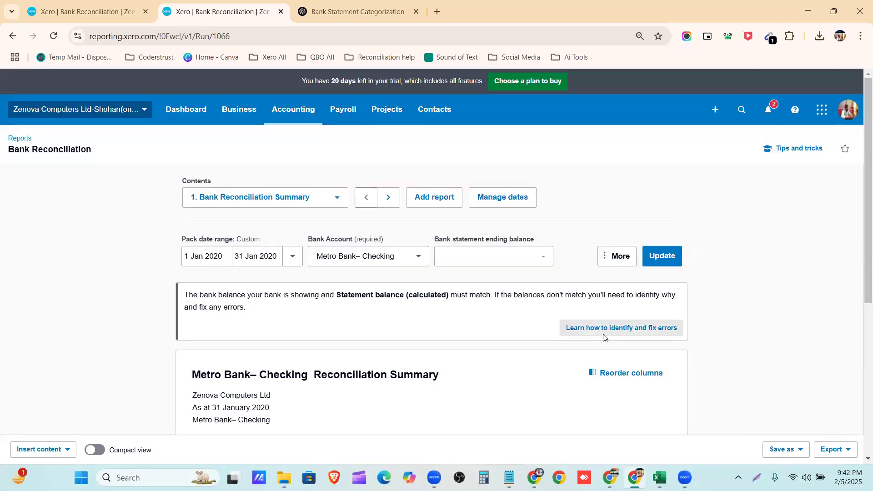
Step: Review the Metro Bank– Checking totals, Xero balance and calculated statement balance, and check which items the report can show
scroll(645, 298, "down", 5)
scroll(736, 387, "down", 1)
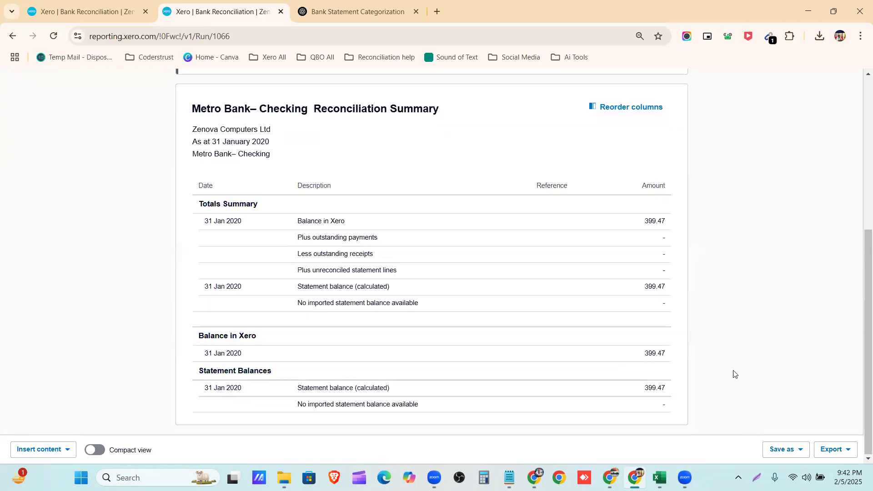
scroll(676, 253, "up", 6)
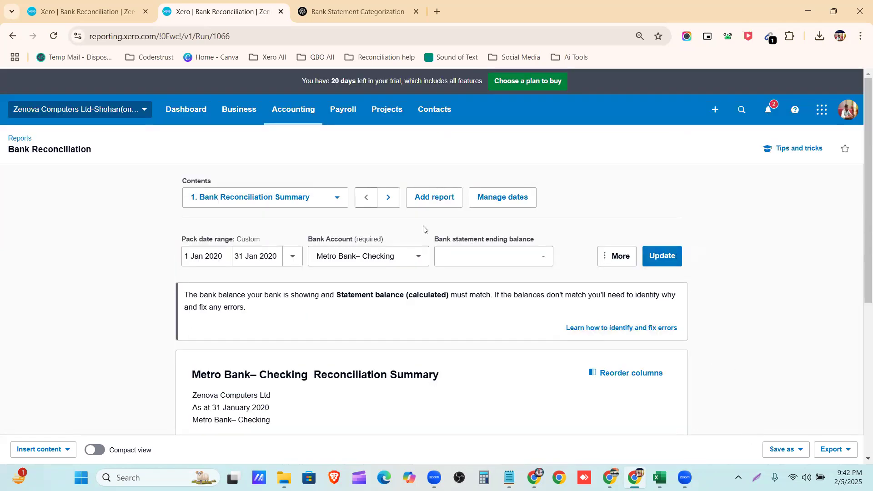
left_click(303, 199)
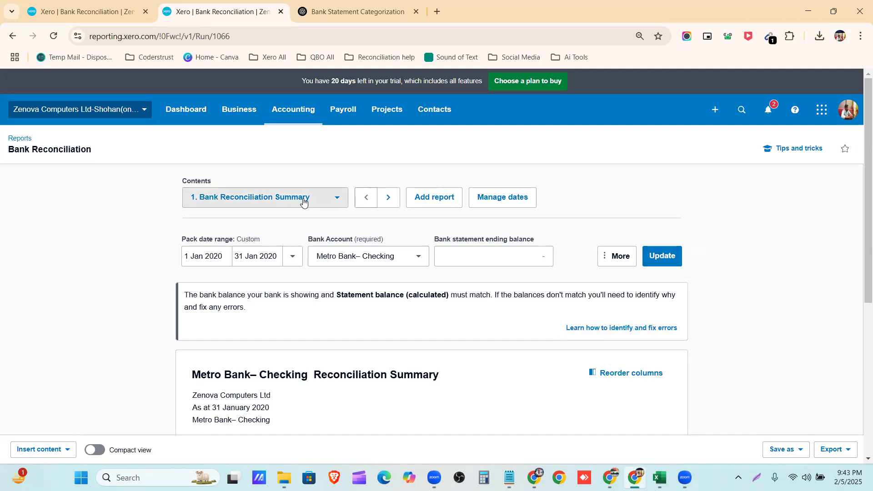
scroll(572, 353, "down", 1)
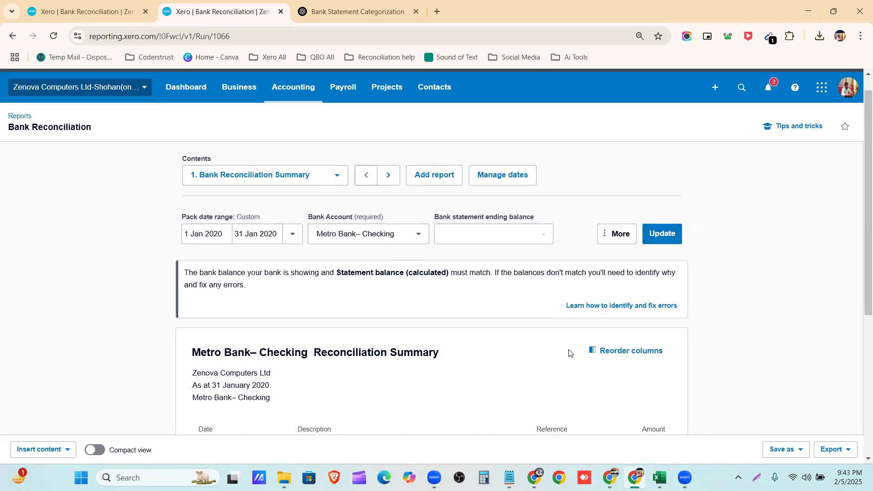
scroll(562, 351, "down", 5)
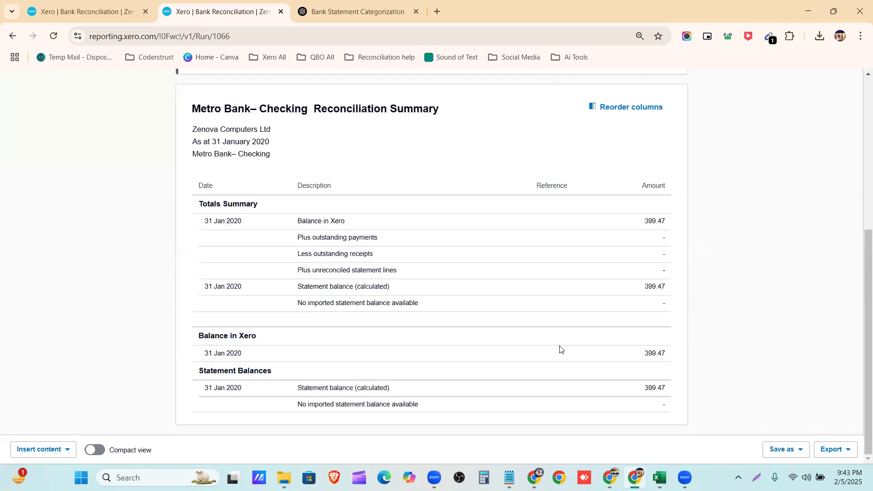
scroll(560, 349, "up", 1)
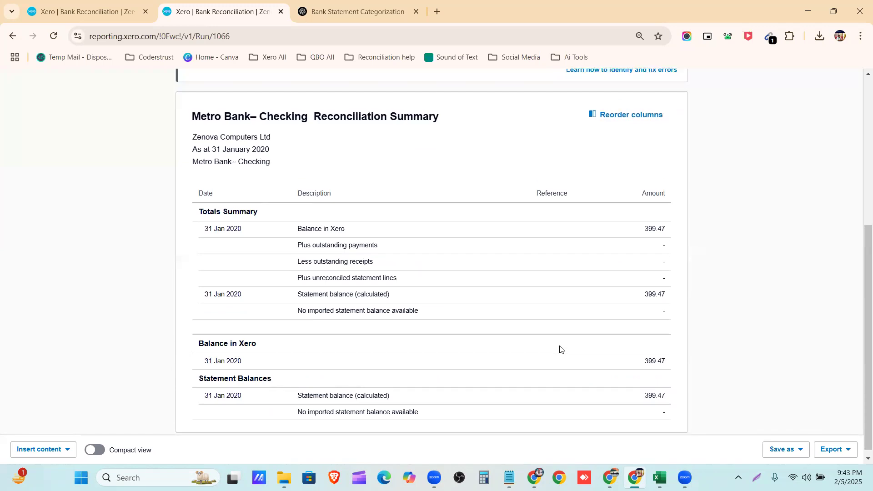
scroll(560, 349, "up", 5)
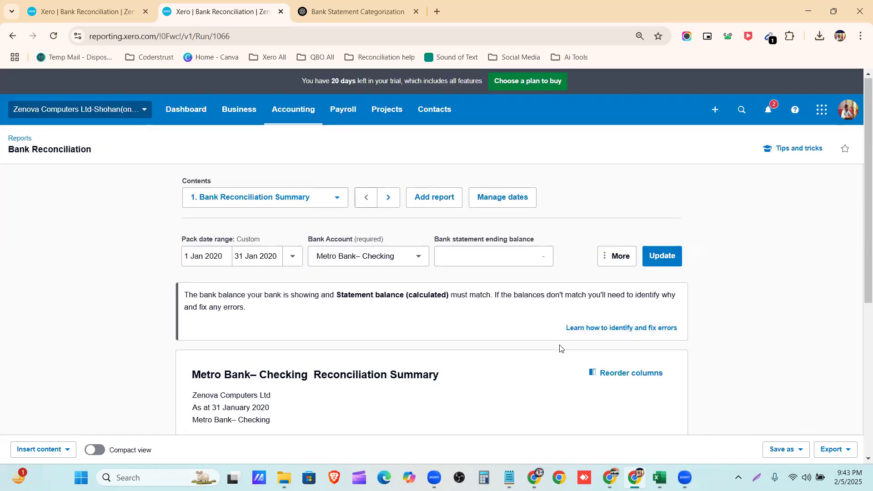
left_click(606, 259)
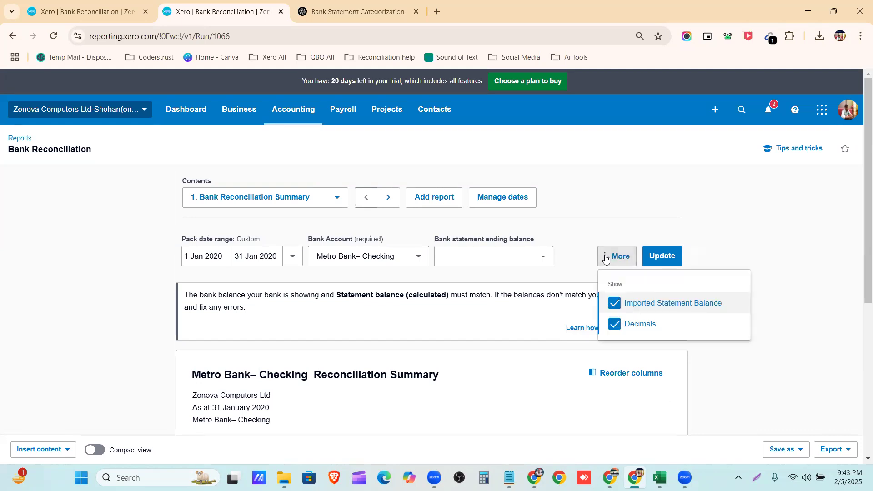
left_click(659, 262)
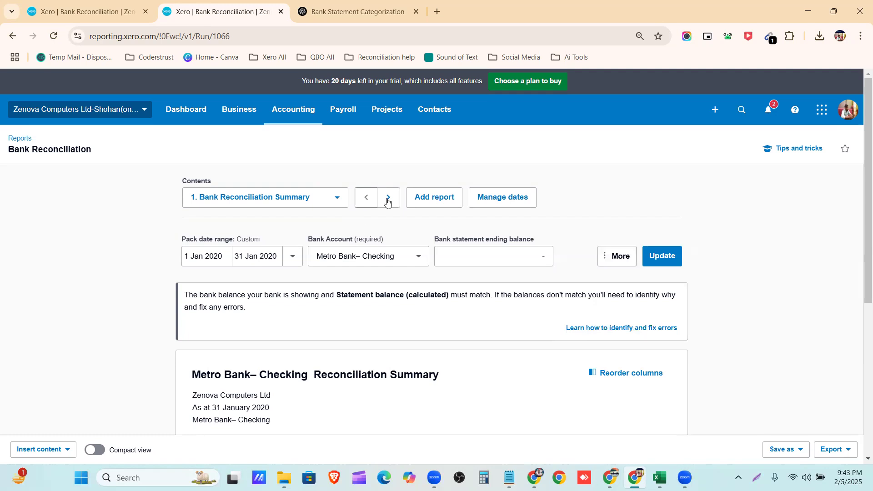
Step: Look through the standard reports that can be added to the bank reconciliation pack, without adding any
left_click(447, 203)
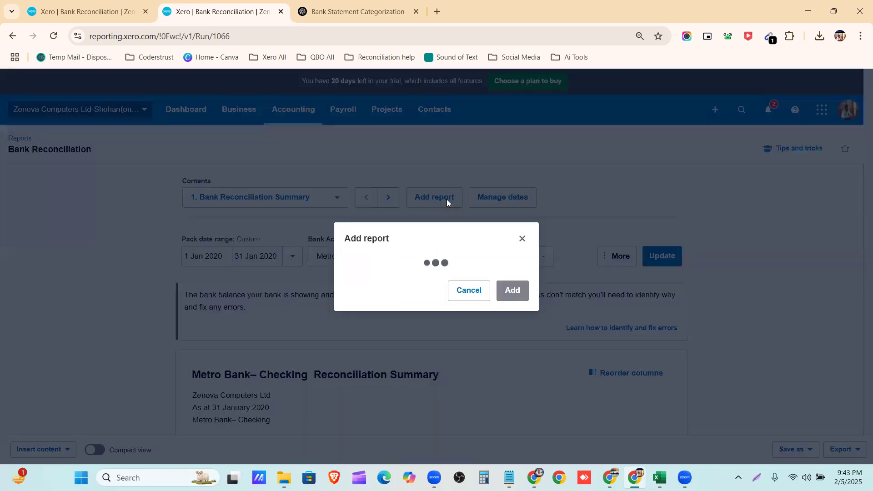
left_click(456, 286)
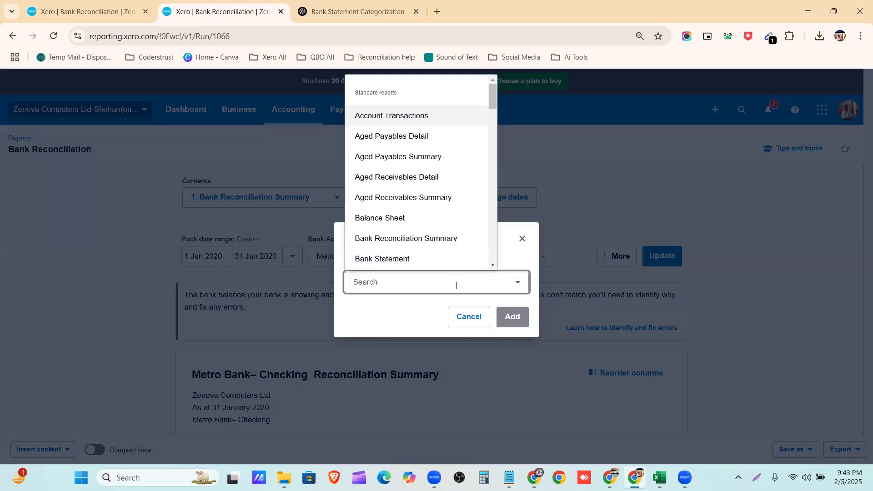
left_click(522, 238)
Step: Return to the reports home, search for "Reconcili" and open the Reconciliation Reports package
left_click(21, 139)
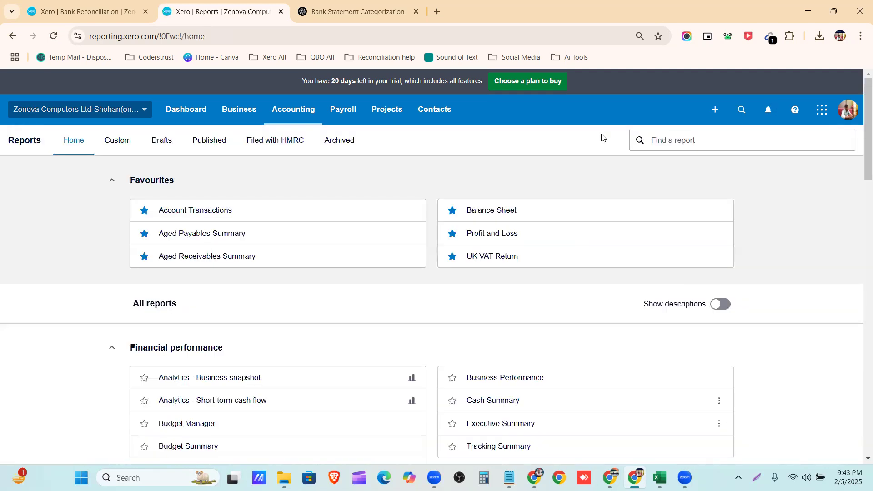
left_click(684, 141)
type("Rece")
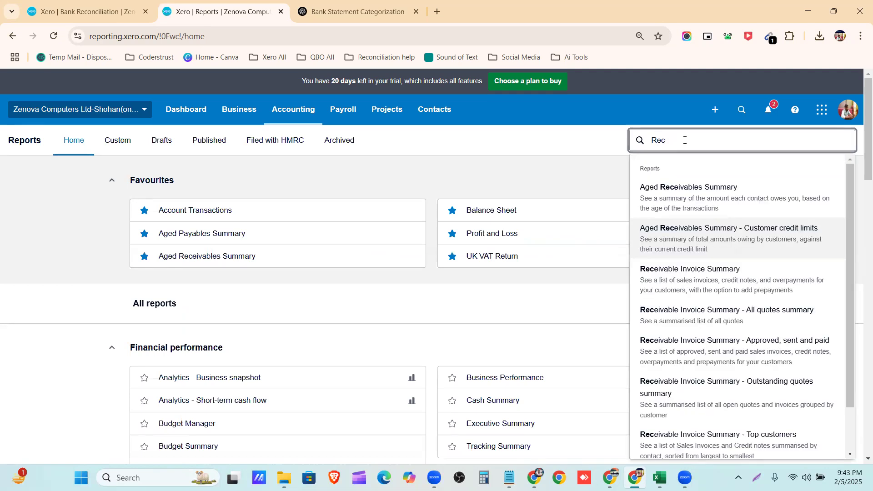
type("oncili")
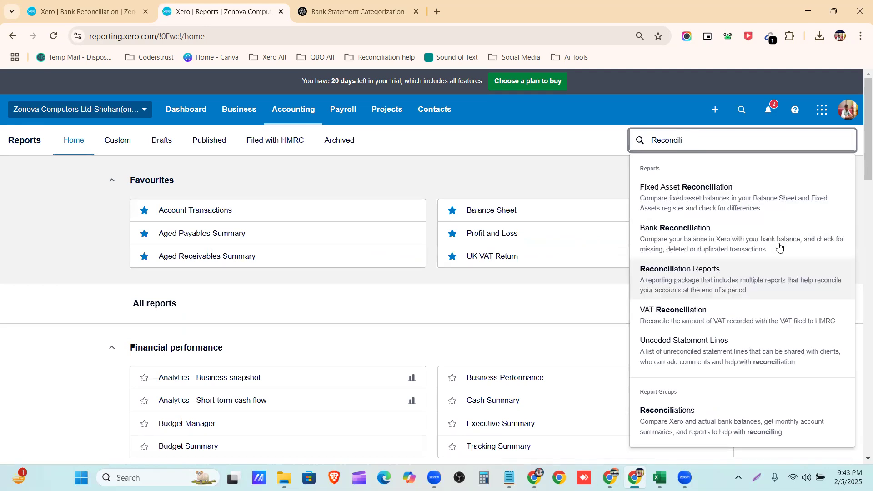
left_click(788, 273)
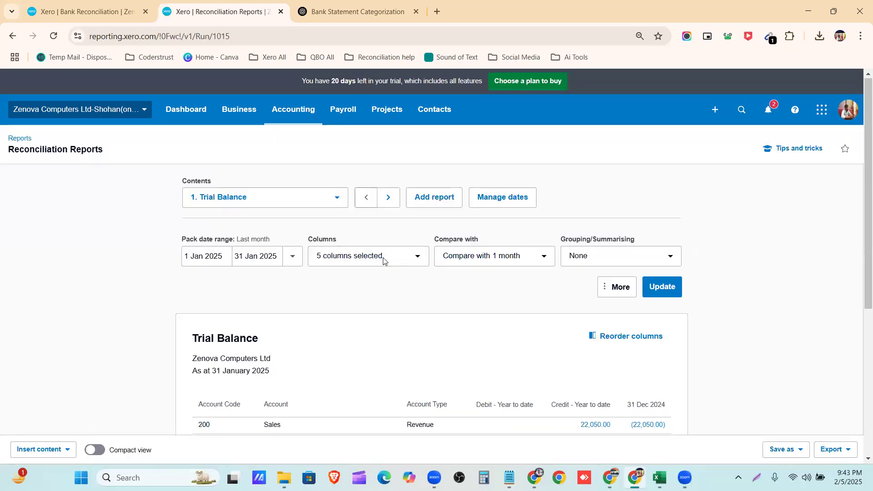
Step: Examine the Trial Balance and the list of reports included in the Reconciliation Reports package
scroll(383, 260, "down", 5)
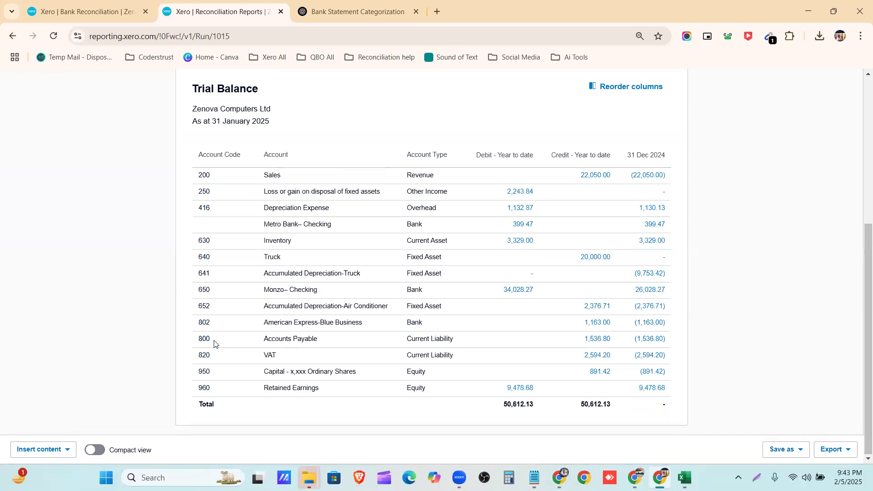
scroll(216, 344, "up", 5)
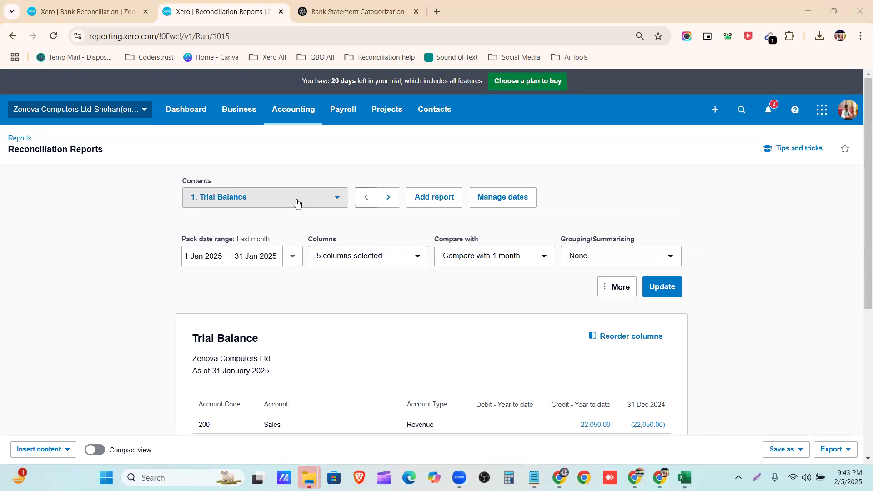
left_click(296, 203)
scroll(276, 260, "down", 4)
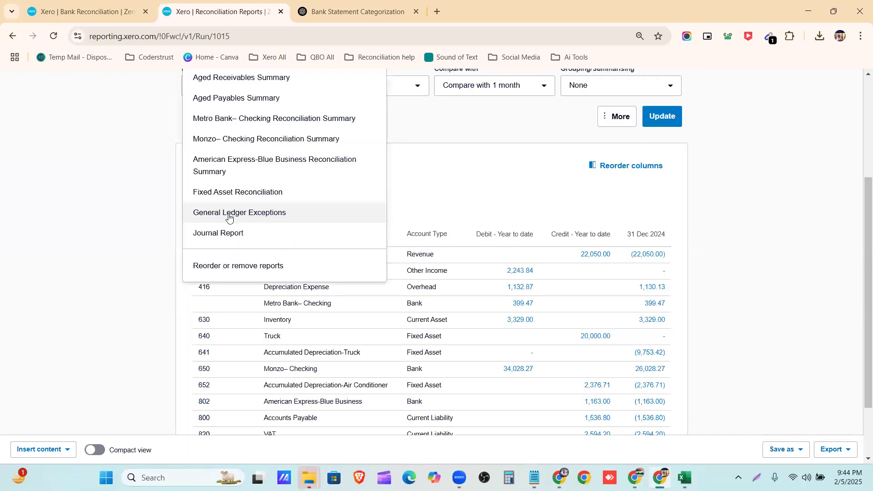
scroll(288, 117, "up", 4)
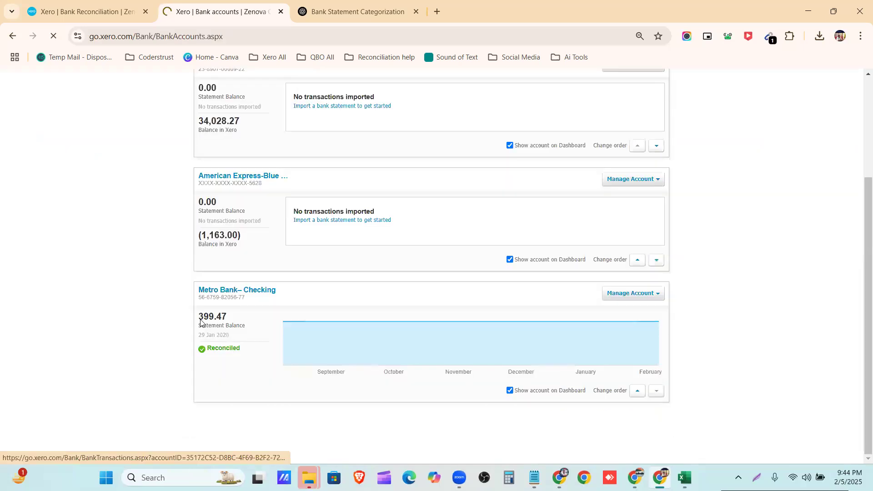
Step: Open the reconciliation report from the Metro Bank– Checking account and set its start date to 1 Jan 2020
left_click(202, 320)
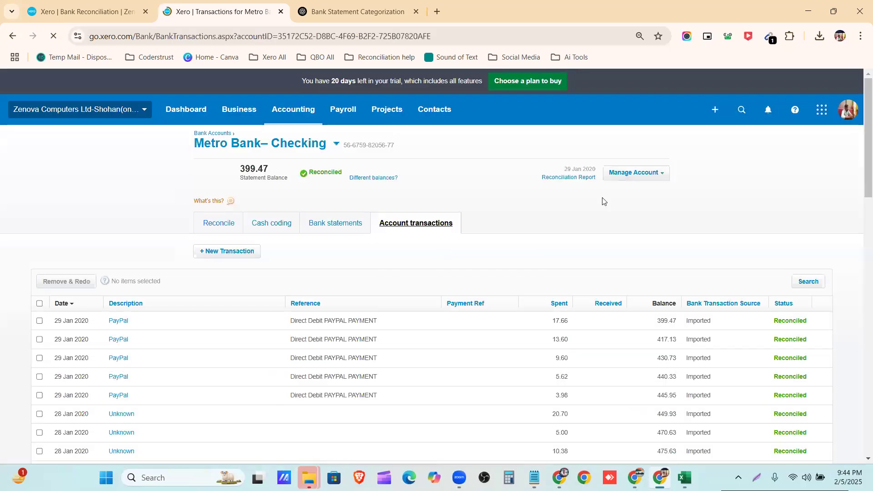
left_click(568, 178)
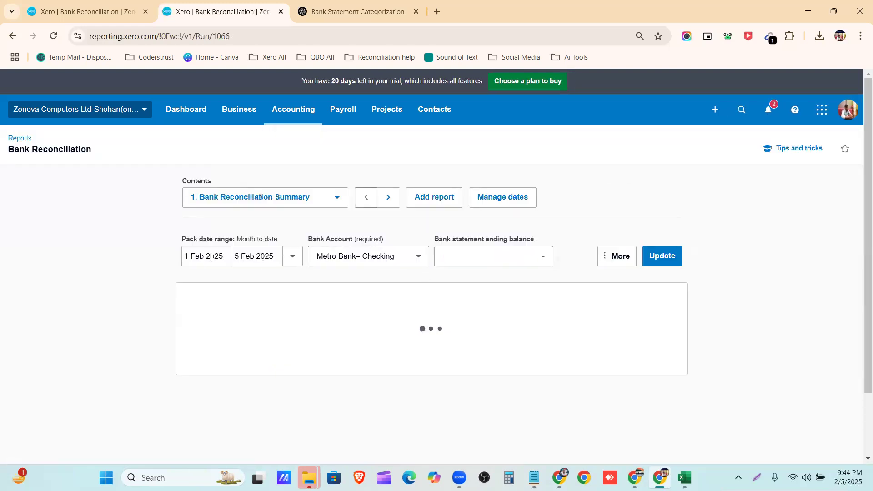
left_click(212, 257)
left_click(239, 286)
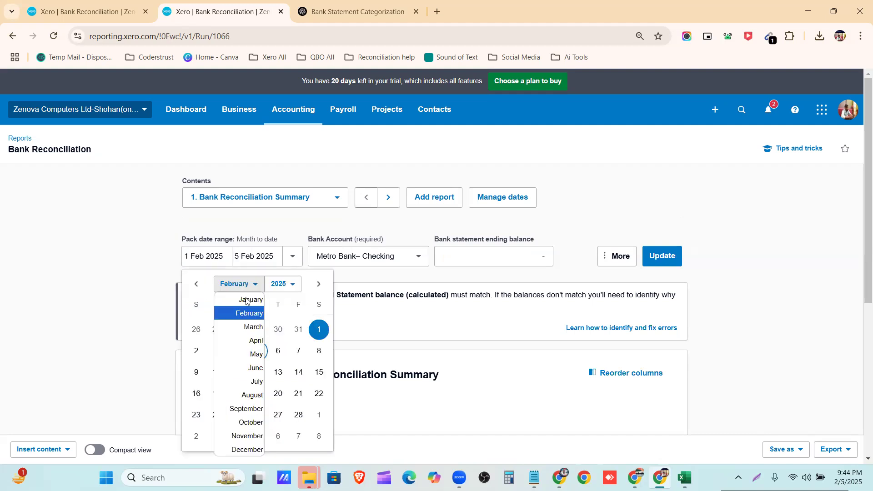
left_click(282, 286)
left_click(278, 84)
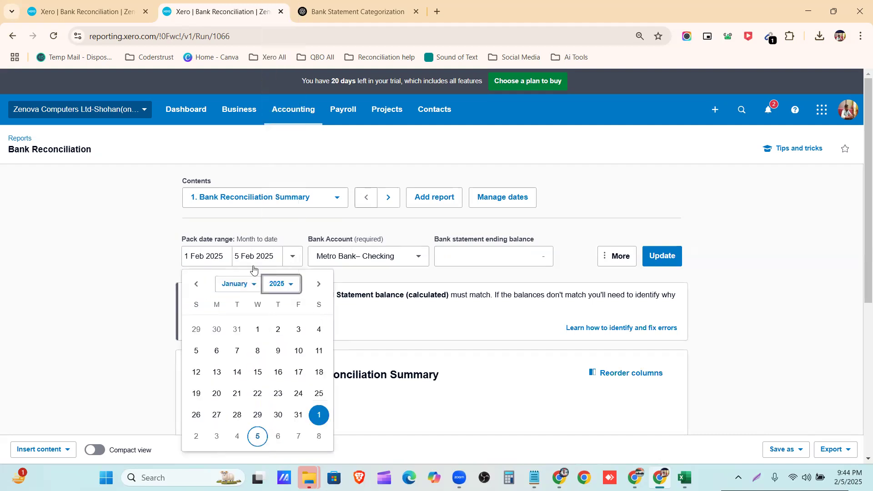
left_click(259, 332)
Step: Set the bank reconciliation report's end date to 31 Jan 2020 and update the report
left_click(292, 256)
left_click(257, 256)
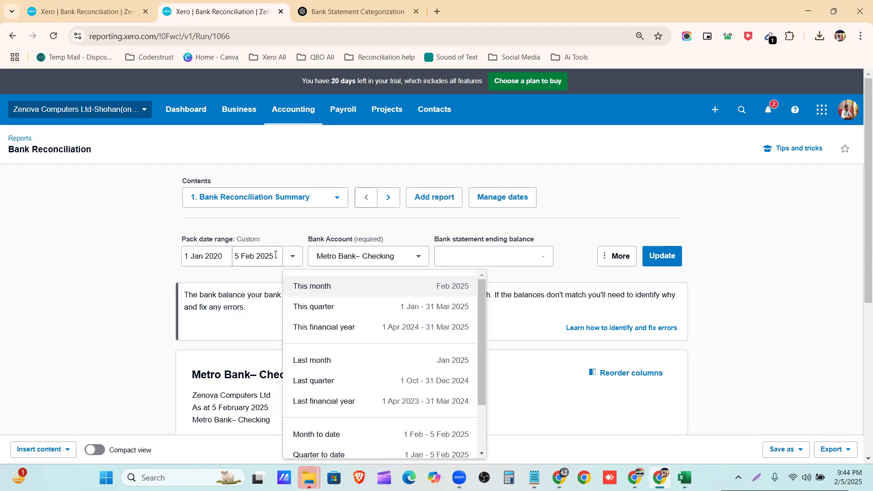
left_click(291, 293)
left_click(291, 298)
left_click(339, 285)
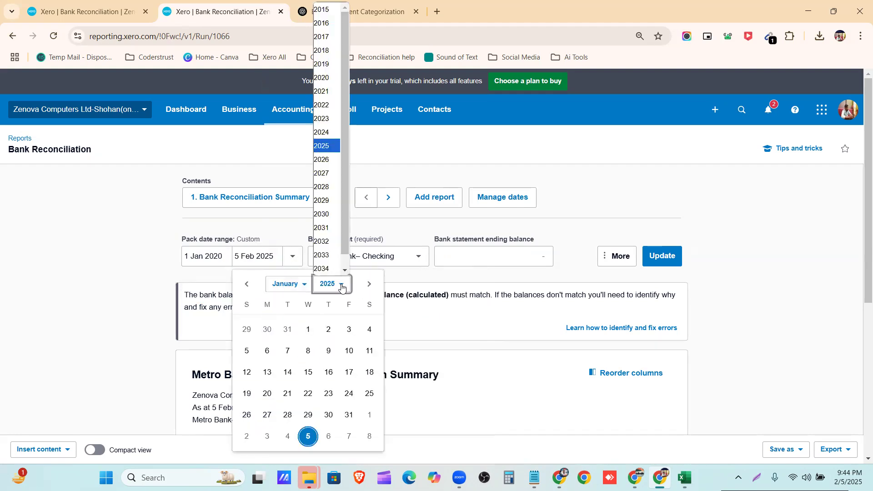
left_click(321, 78)
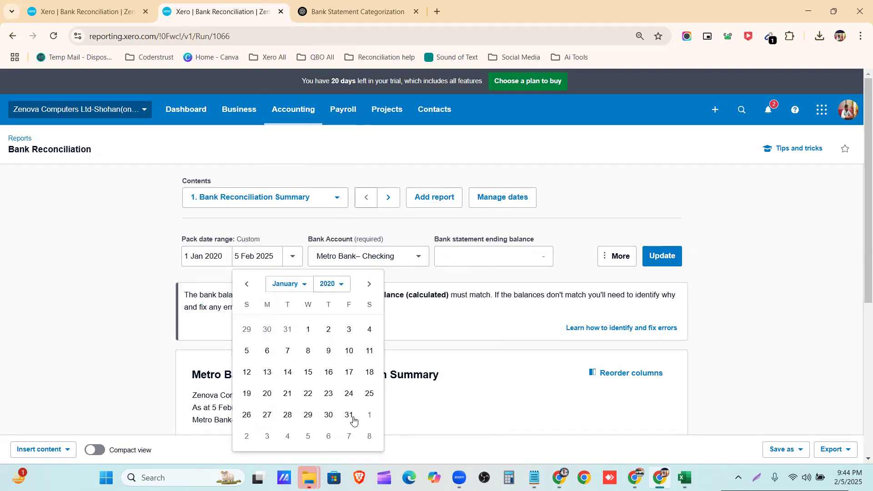
left_click(348, 415)
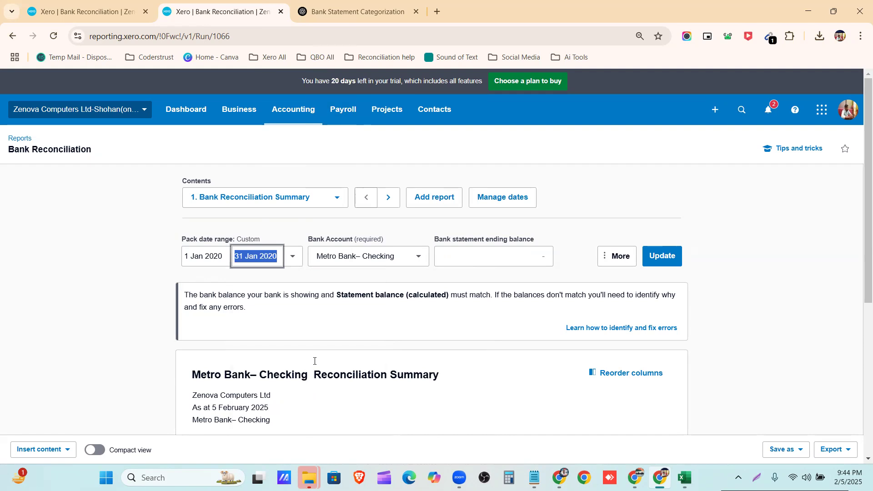
left_click(665, 256)
Step: Export the January 2020 bank reconciliation report as a PDF and open the downloaded file
scroll(752, 370, "down", 5)
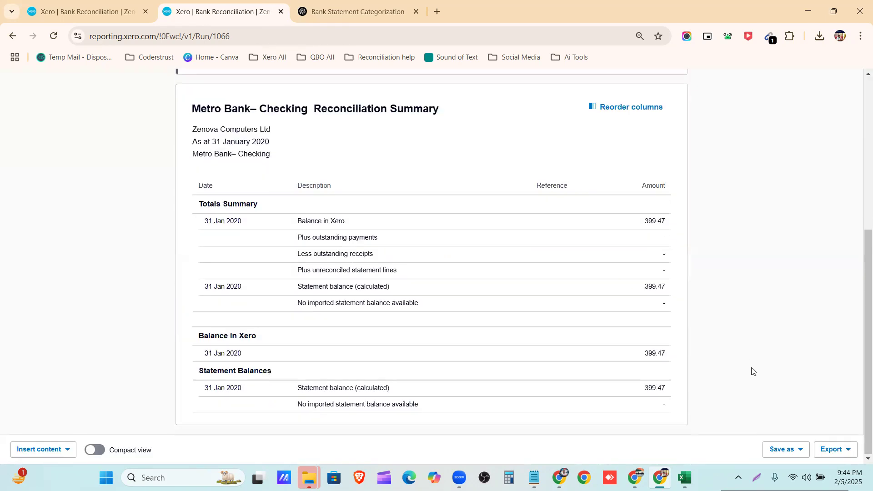
left_click(831, 449)
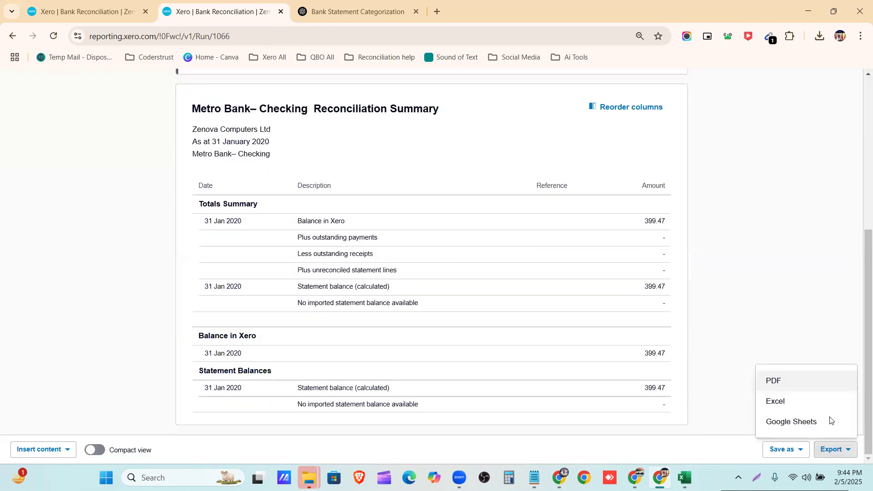
left_click(805, 387)
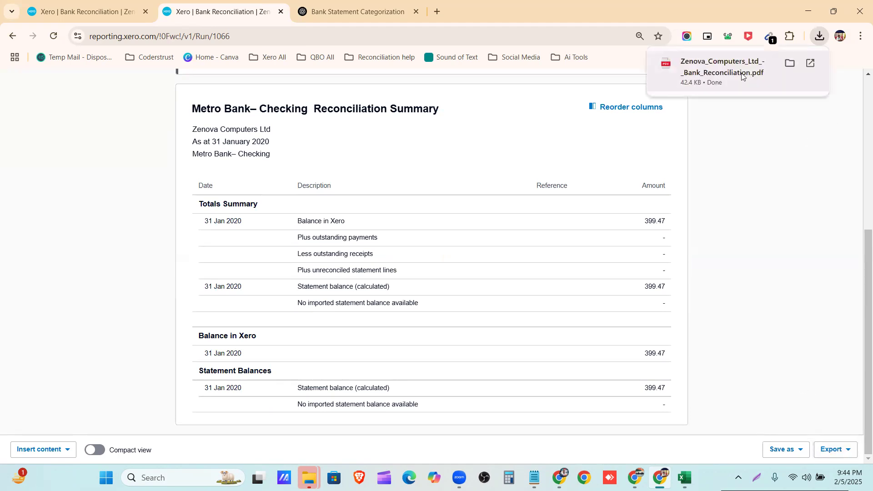
left_click(743, 75)
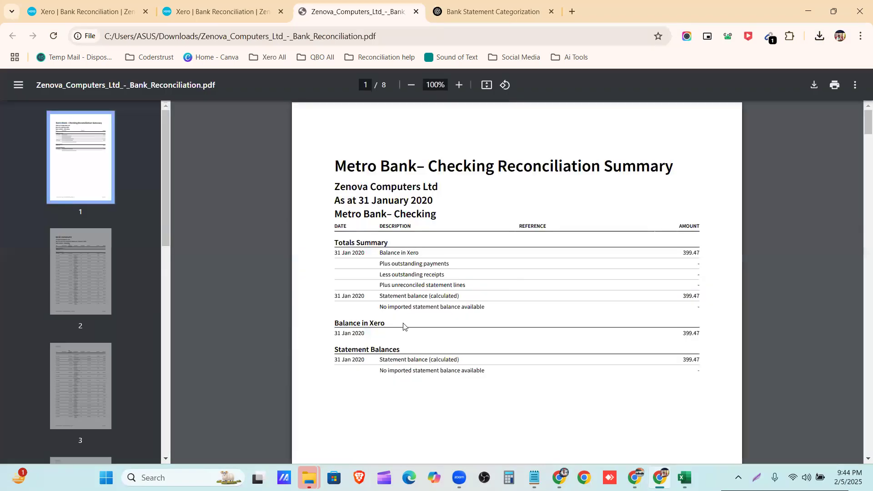
Step: Go back to the online reconciliation summary and compare it with the exported PDF
left_click(213, 12)
scroll(379, 400, "up", 6)
scroll(379, 400, "down", 6)
scroll(378, 400, "up", 6)
Step: Examine the exported PDF's January 2020 bank statement lines, closing balance and statement exceptions through its last page
left_click(305, 14)
scroll(404, 245, "down", 10)
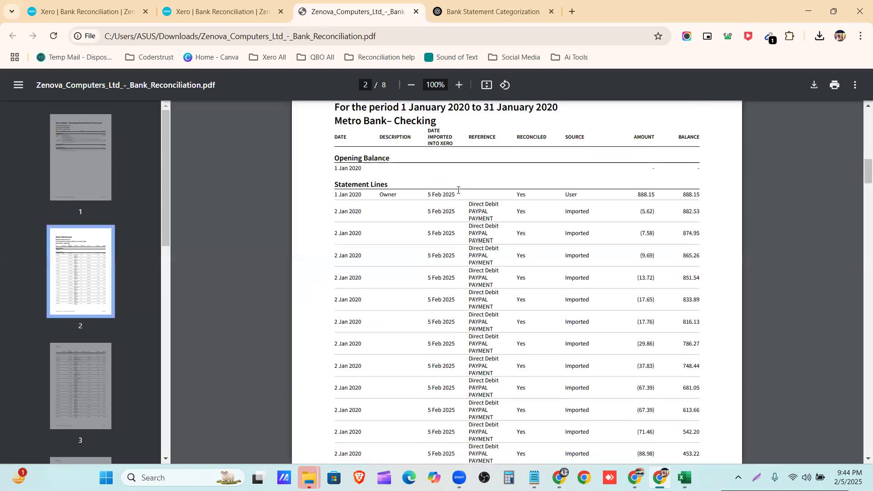
scroll(459, 190, "down", 20)
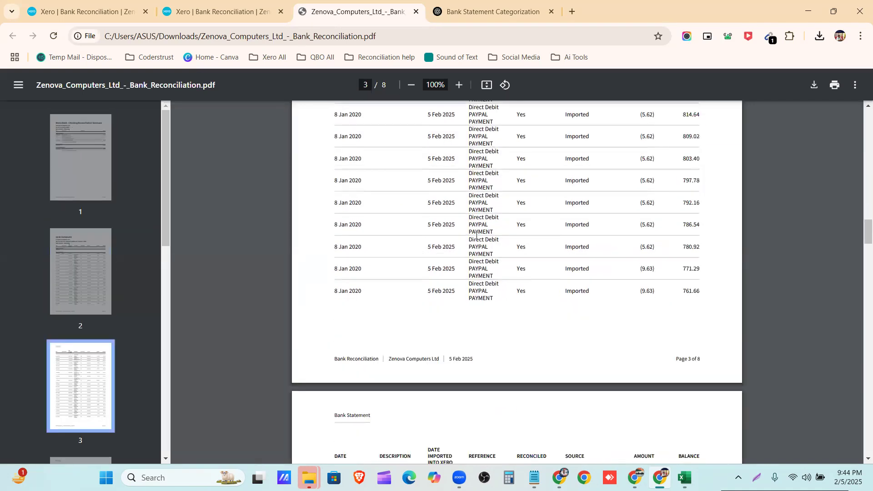
scroll(476, 236, "down", 20)
scroll(476, 242, "down", 15)
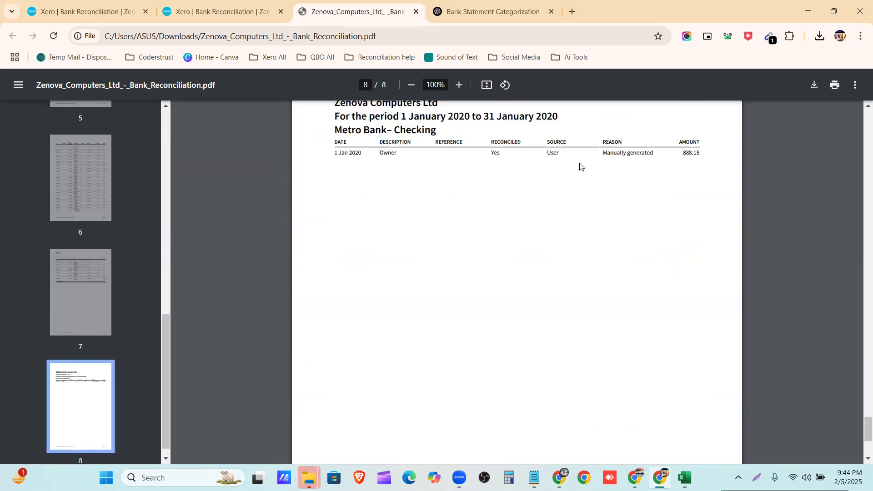
scroll(628, 232, "up", 10)
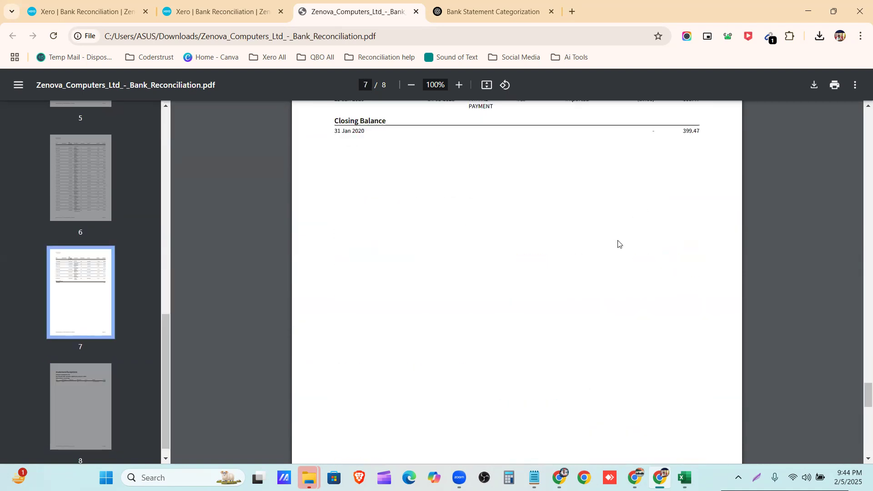
Step: Check the manually generated entry under Statement Exceptions in the exported PDF and return to its reconciliation summary
scroll(500, 259, "down", 7)
triple_click(689, 270)
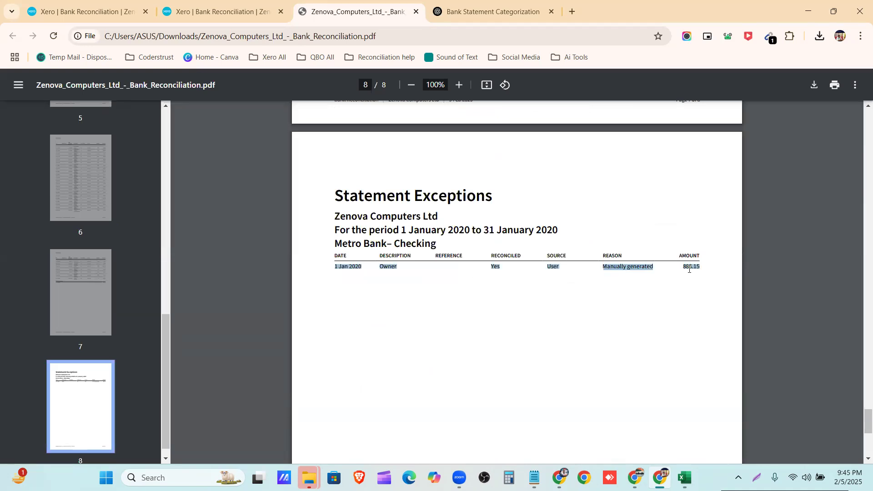
scroll(623, 292, "up", 20)
scroll(600, 273, "up", 20)
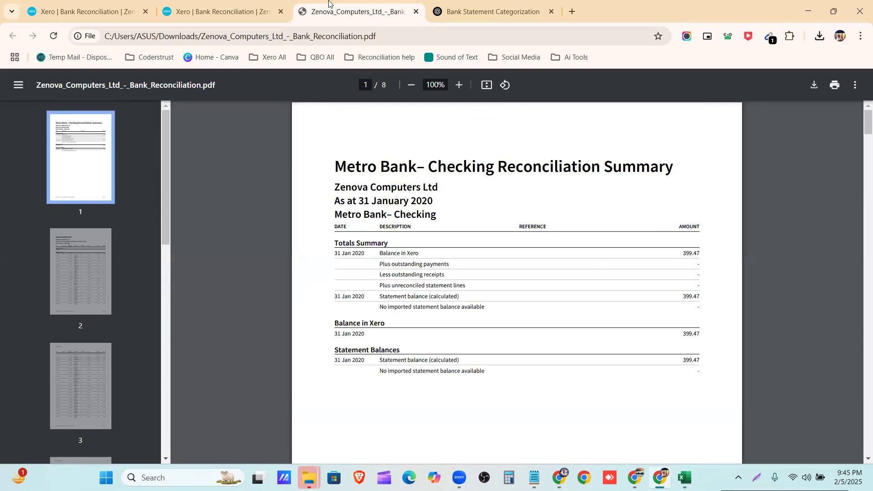
Step: Close the exported PDF and open the Advanced accounting page in Xero
left_click(417, 11)
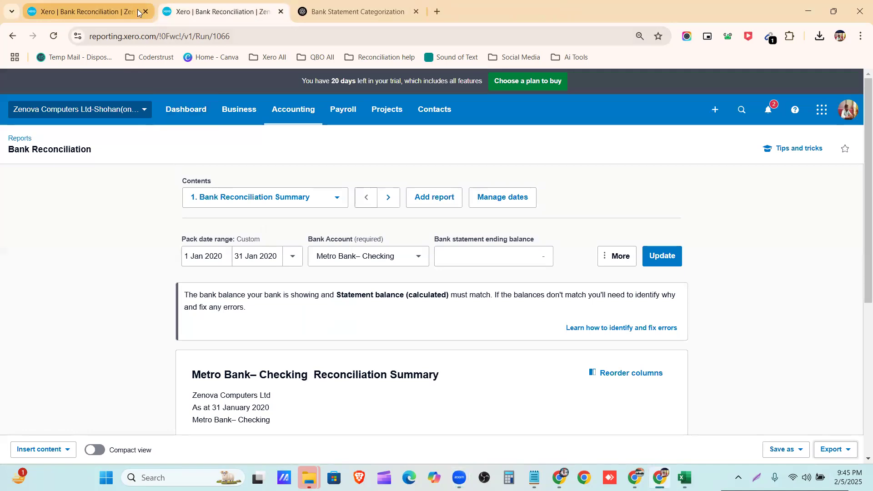
left_click(285, 114)
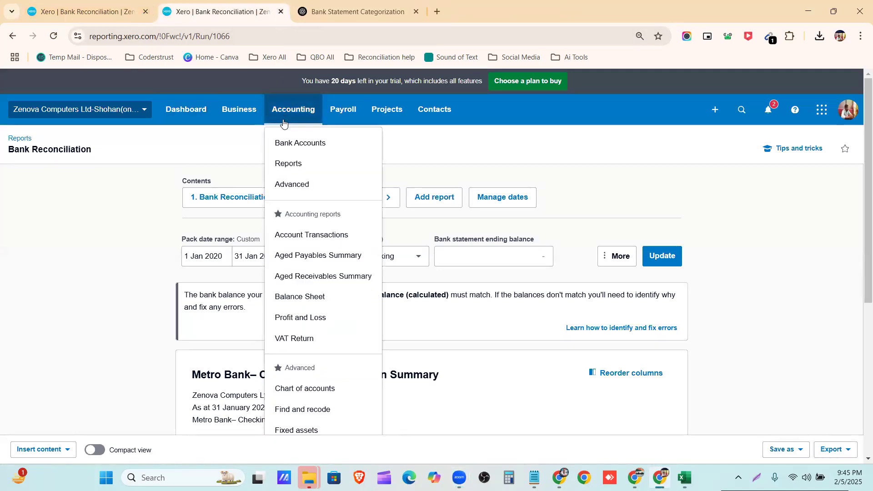
left_click(284, 187)
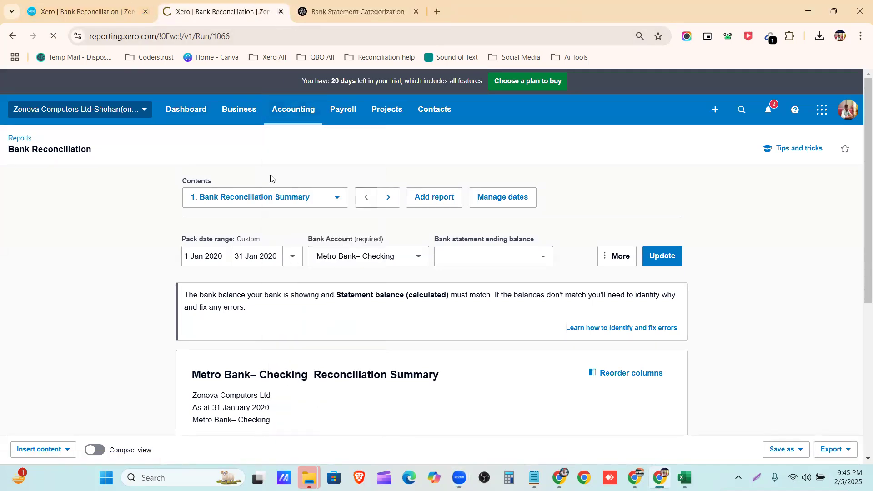
Step: Switch to the Assignment 4 folder in Google Drive and open Blue Business Plus-Credit Card.pdf instead of the January Metro statement
left_click(559, 477)
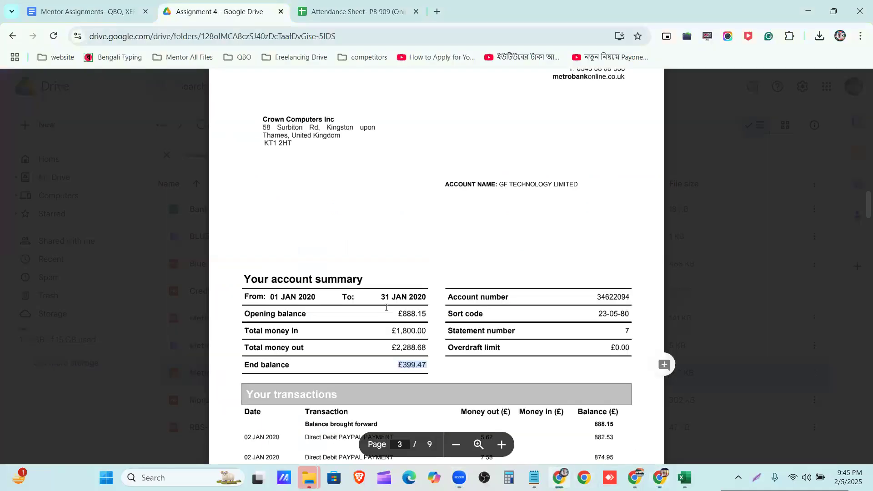
left_click(17, 88)
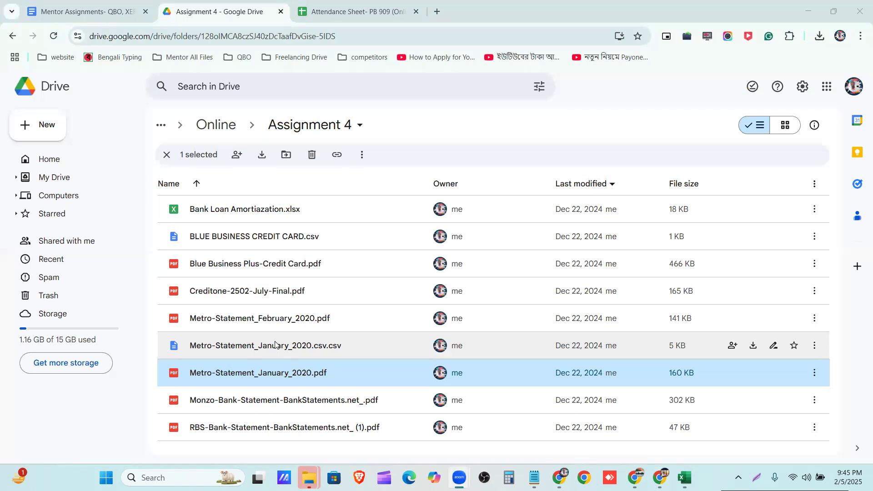
double_click(301, 269)
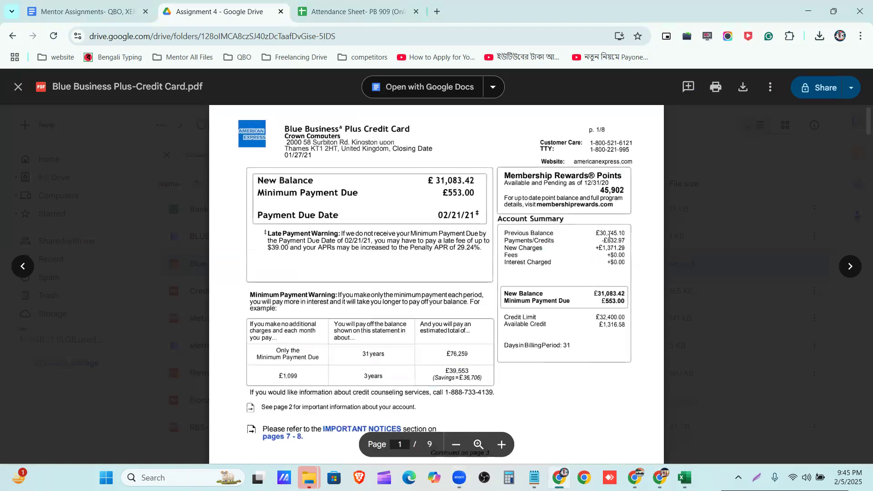
Step: Examine the credit card statement's previous and new balances, payments, credits, charges and interest, and close the preview
double_click(616, 235)
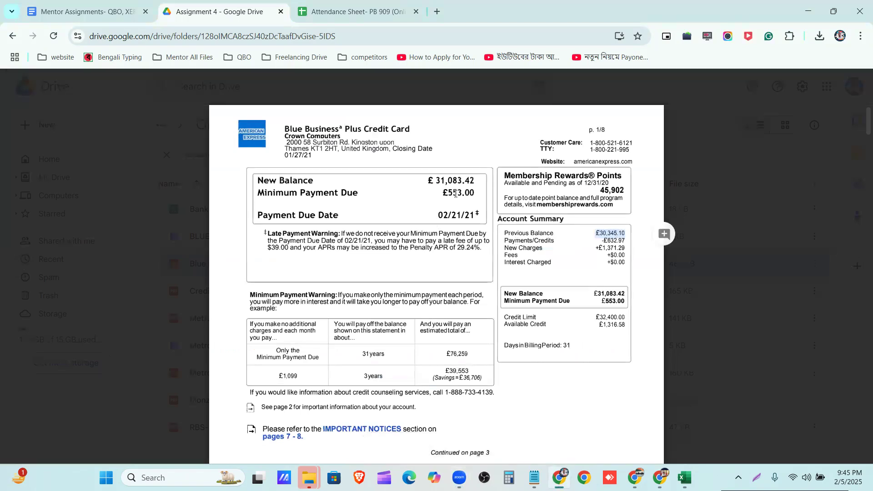
left_click(438, 179)
left_click_drag(482, 176, 474, 187)
scroll(382, 157, "down", 10)
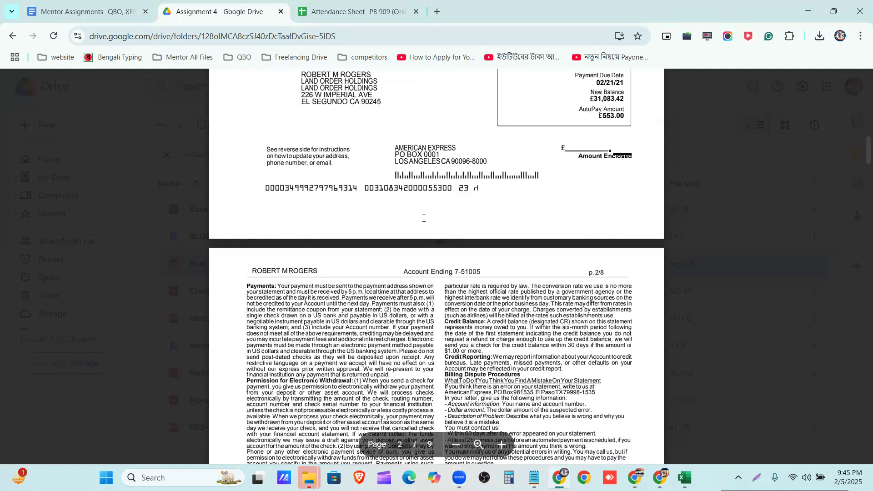
scroll(423, 260, "down", 15)
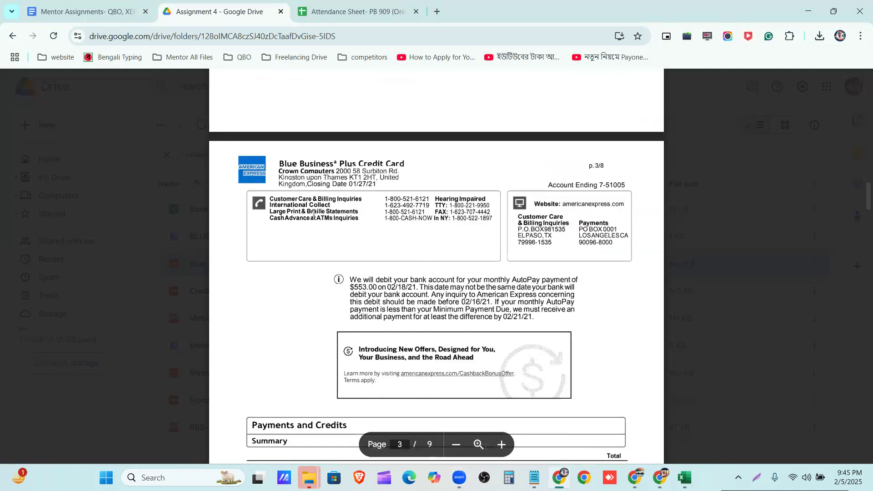
scroll(313, 214, "down", 12)
scroll(318, 241, "up", 5)
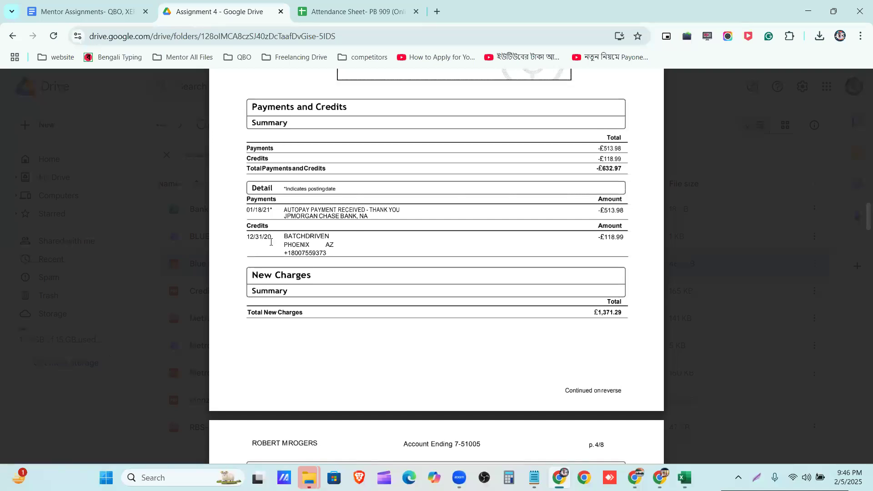
scroll(271, 241, "down", 6)
scroll(292, 274, "down", 11)
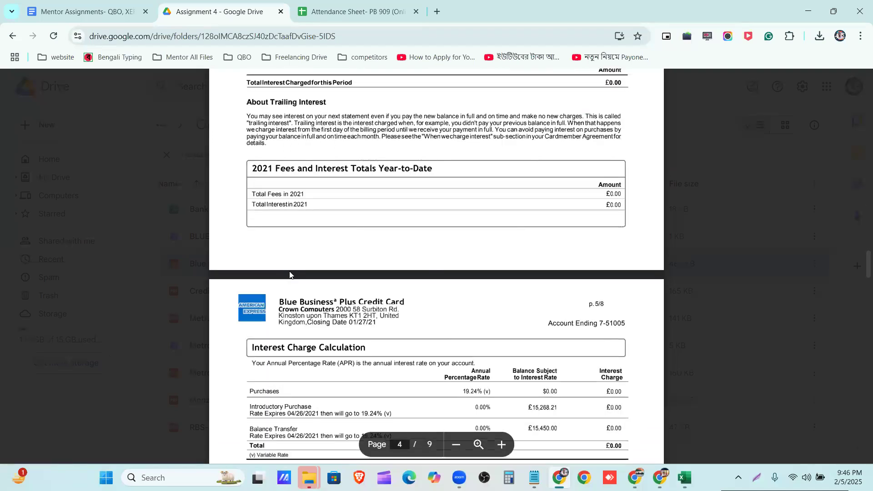
scroll(292, 282, "up", 9)
scroll(292, 286, "up", 15)
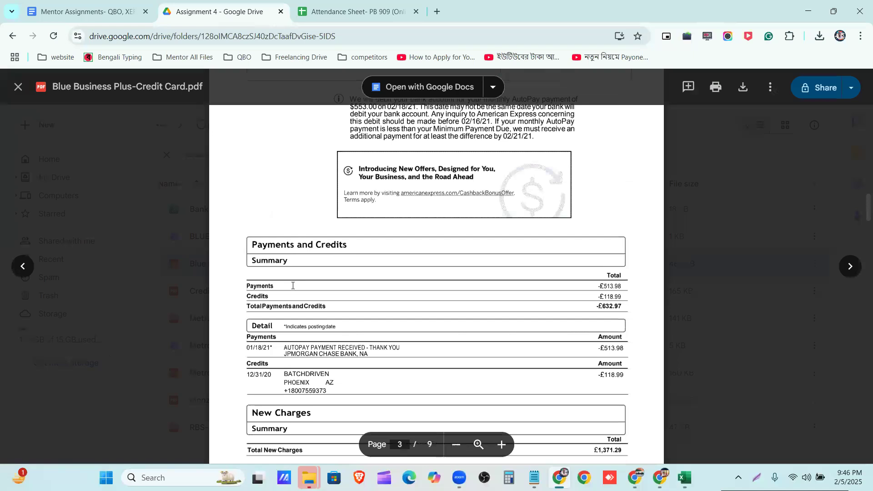
scroll(293, 286, "up", 10)
left_click(19, 86)
Step: Preview BLUE BUSINESS CREDIT CARD.csv in the Assignment 4 folder, download it, and close the preview
double_click(269, 237)
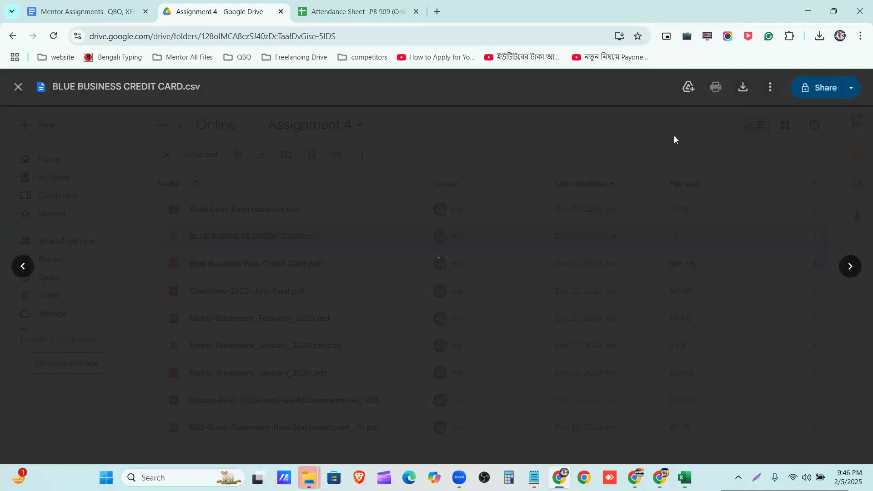
left_click(743, 88)
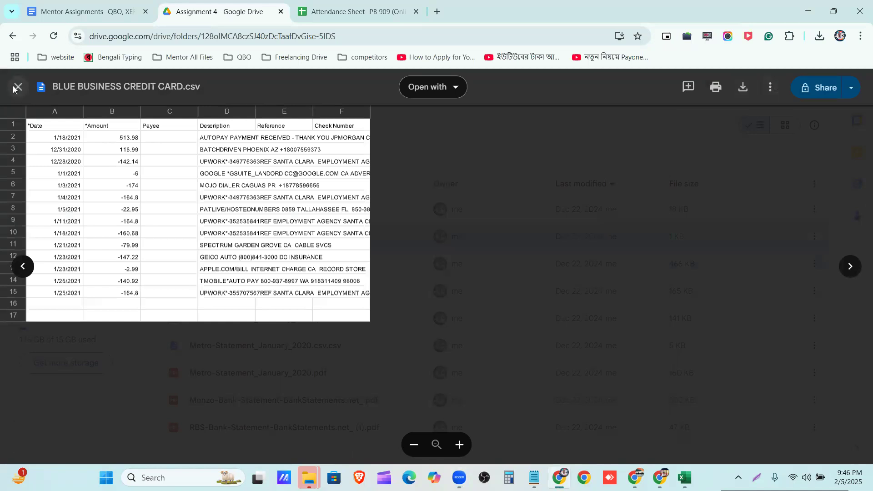
left_click(18, 87)
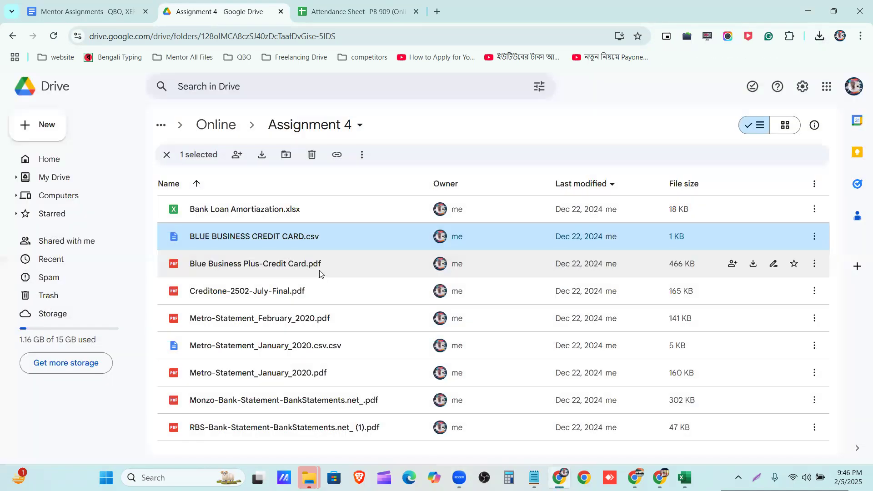
Step: Reopen Blue Business Plus-Credit Card.pdf and copy the previous balance from the account summary
double_click(317, 267)
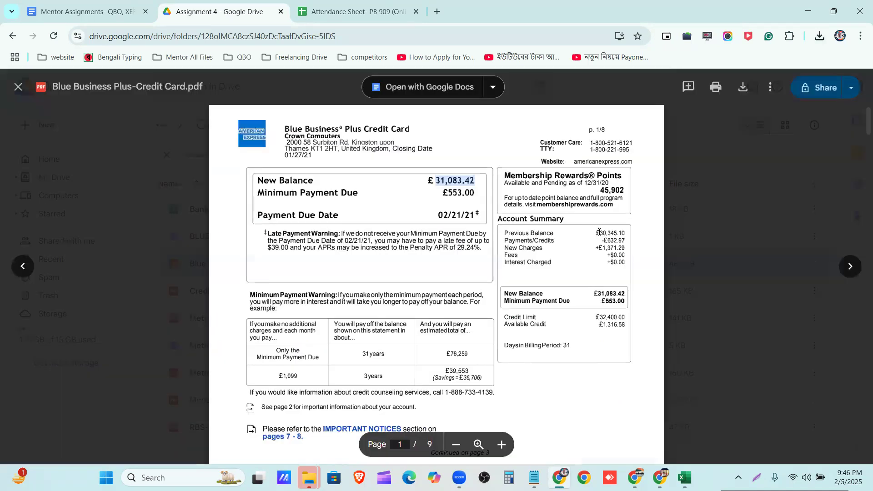
double_click(600, 233)
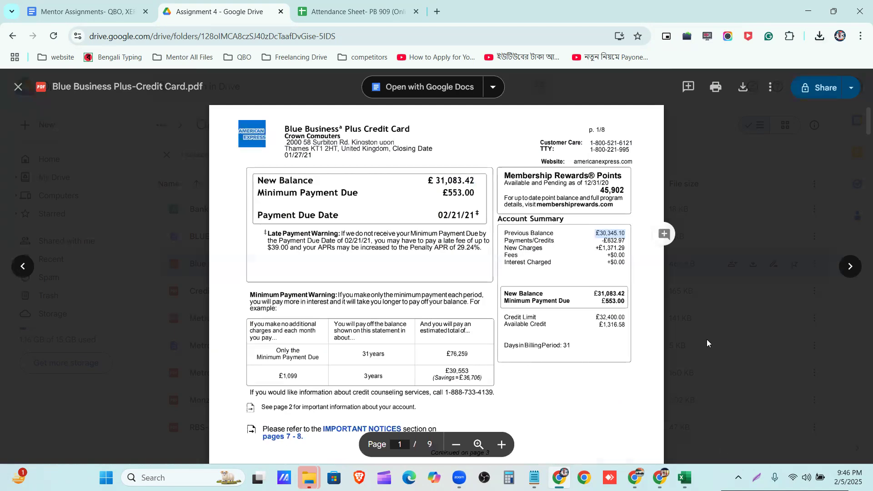
Step: Close the January Metro statement workbook and open the downloaded BLUE BUSINESS CREDIT CARD file in a full-size Excel window
left_click(684, 478)
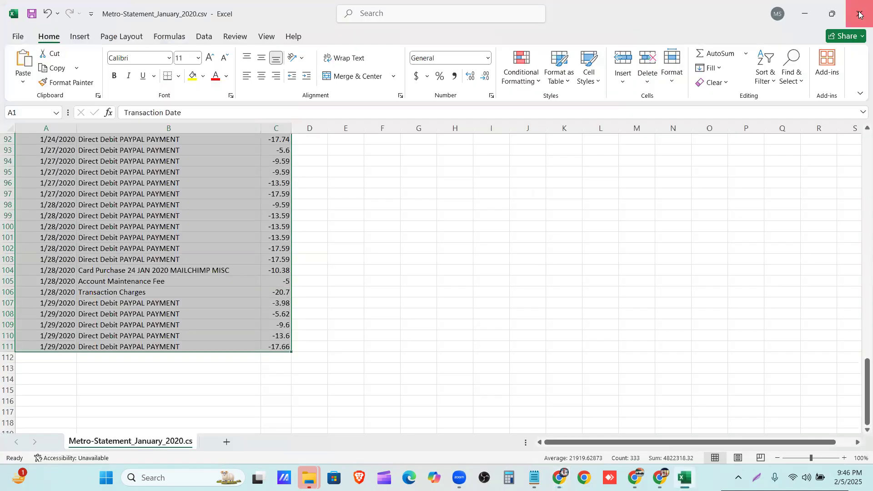
left_click(860, 14)
left_click(492, 321)
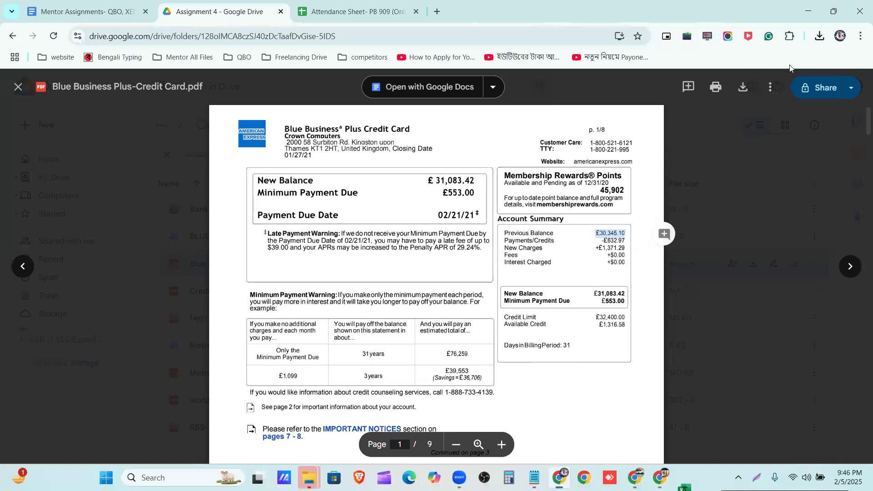
left_click(819, 36)
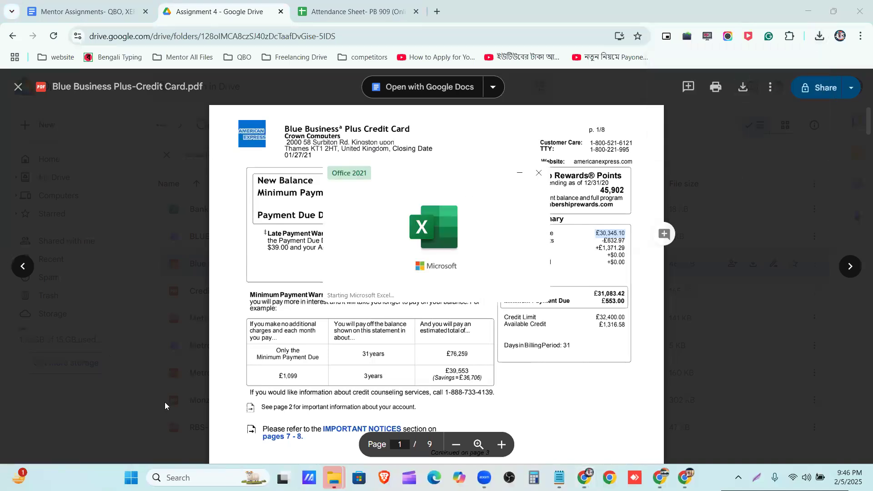
left_click(556, 25)
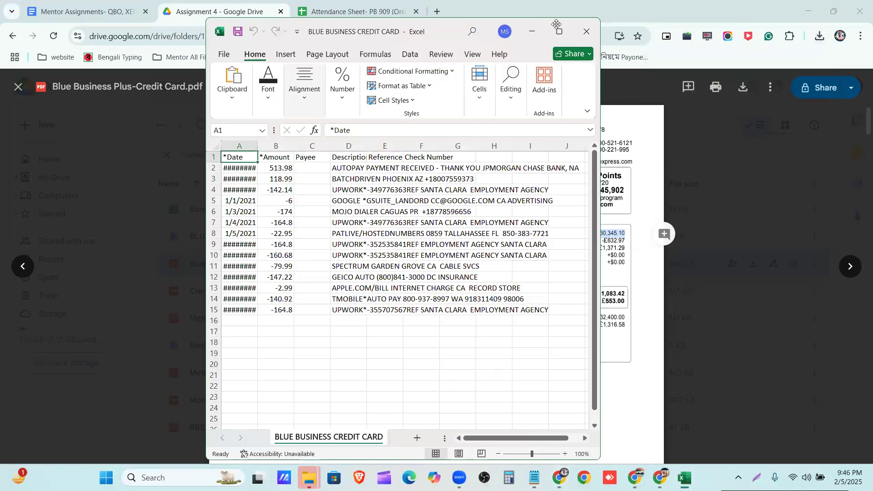
double_click(52, 126)
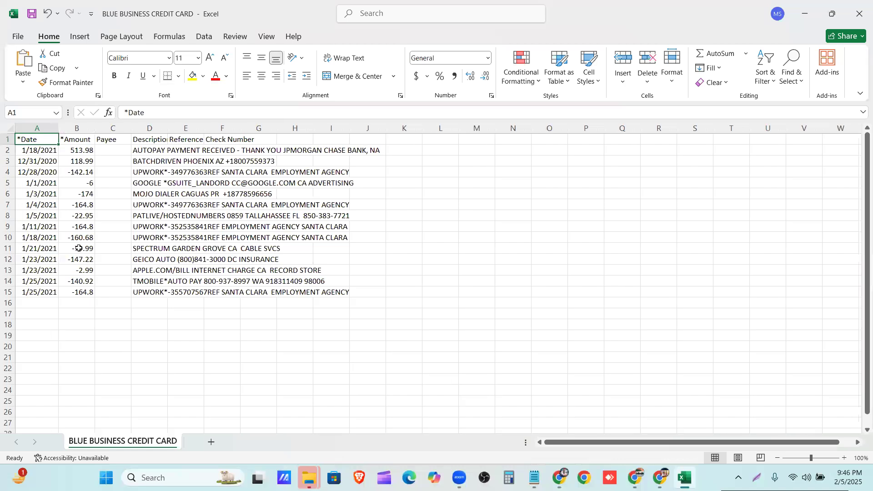
Step: Paste the previous balance £30,345.10 into cell B16 below the amounts and fit column B to its contents
left_click(78, 308)
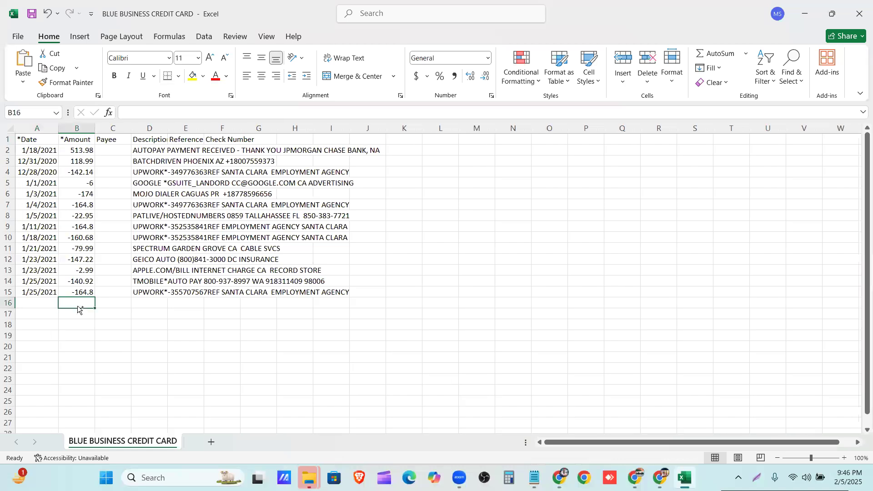
type("£30,345.10")
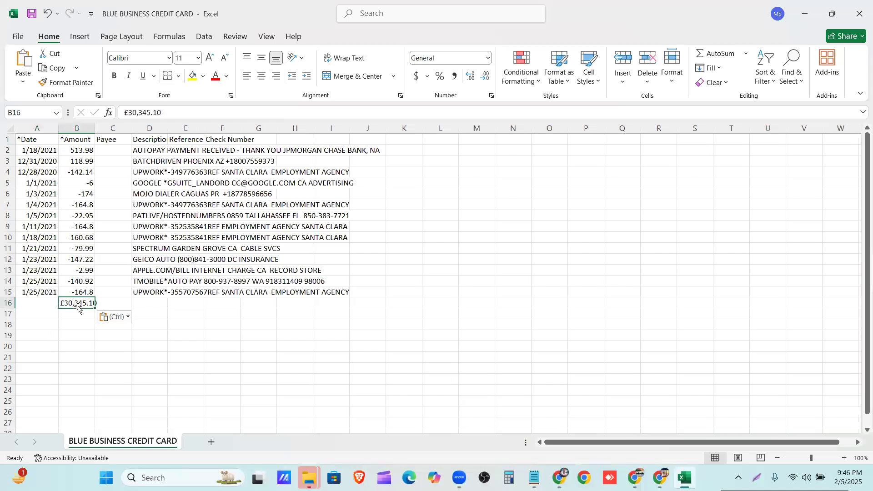
double_click(94, 128)
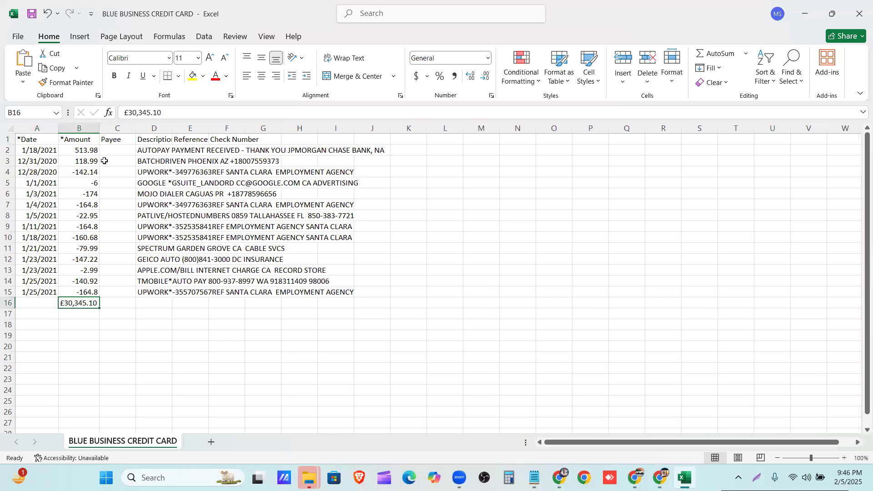
Step: Change the balance in cell B16 to the negative amount -30,345.10 without the pound sign
double_click(63, 303)
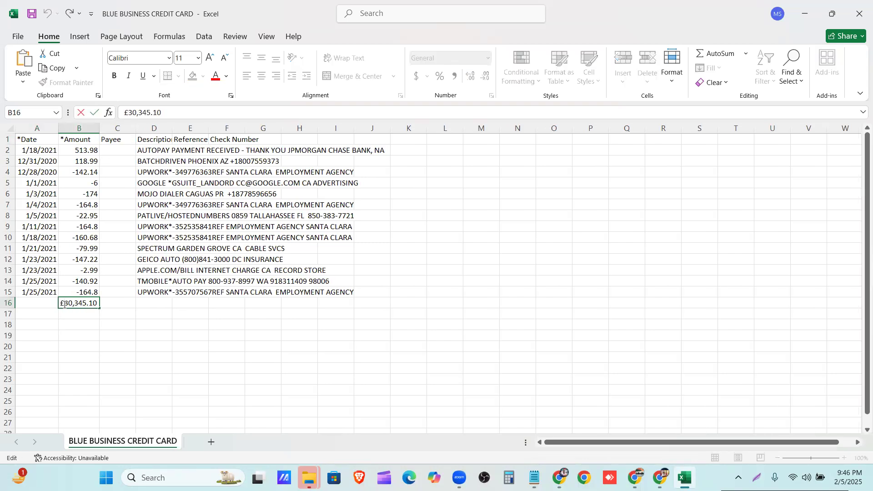
key("BackSpace")
type("-")
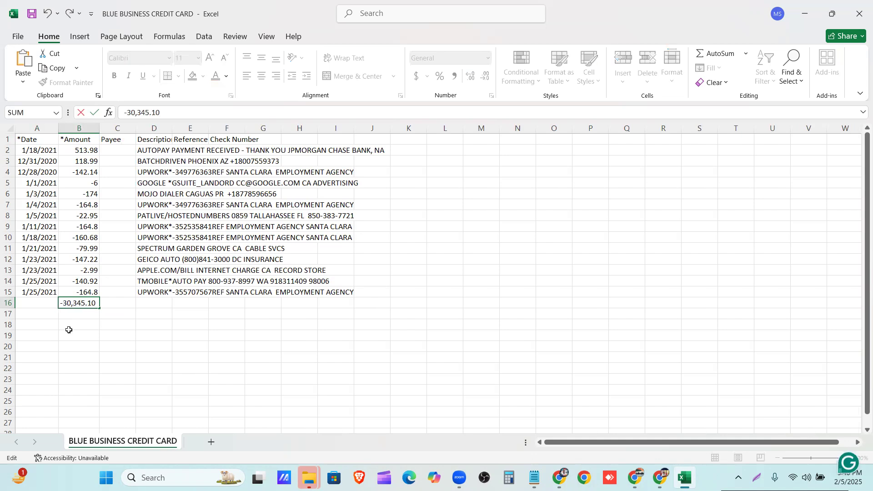
left_click(72, 312)
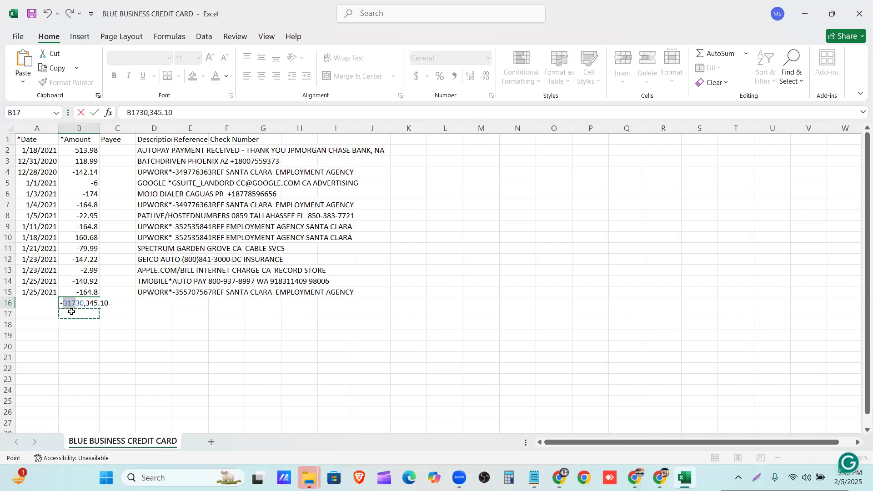
key("BackSpace")
key("BackSpace")
key("BackSpace")
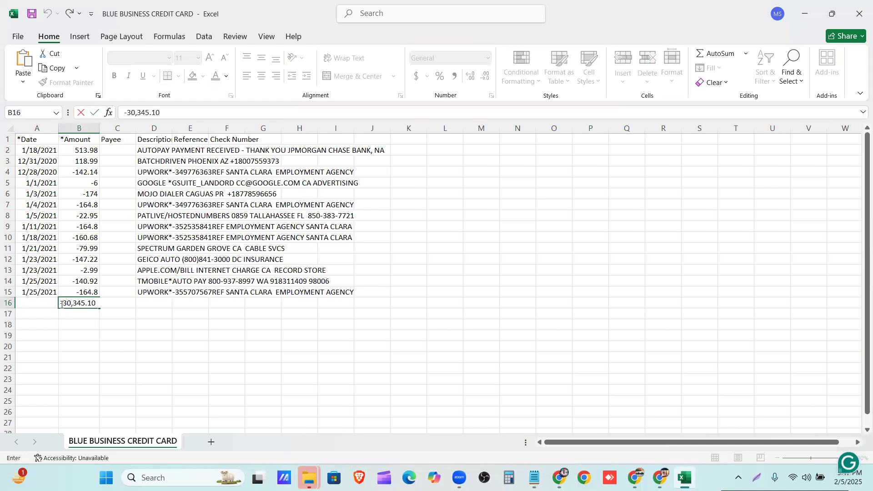
key("Return")
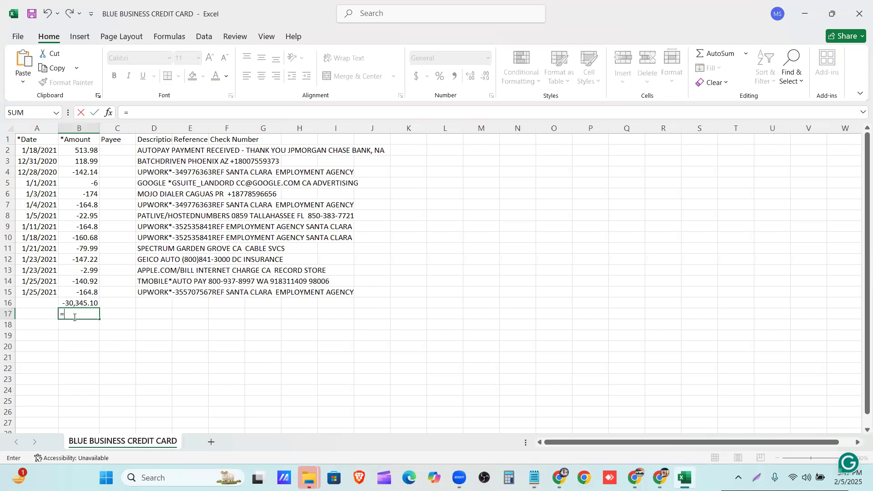
Step: Enter the formula =SUM(B16,B2:B15) in cell B17 to add the previous balance to the transaction amounts
type("um")
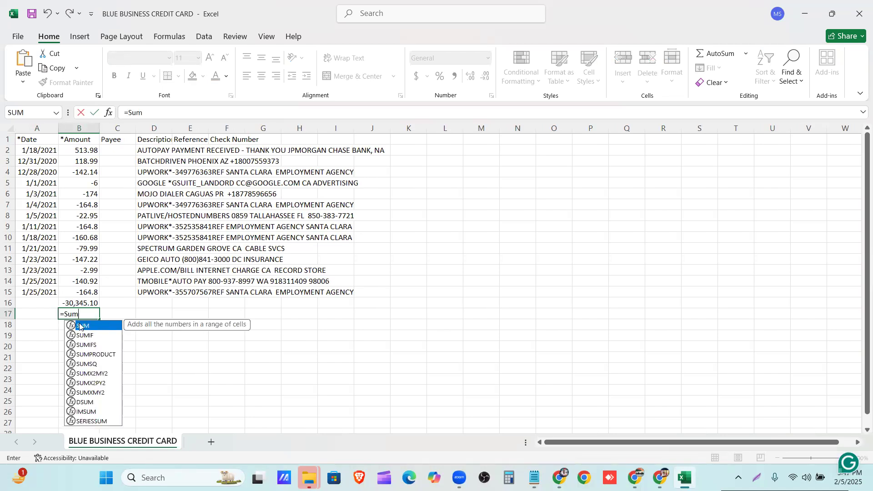
left_click(151, 114)
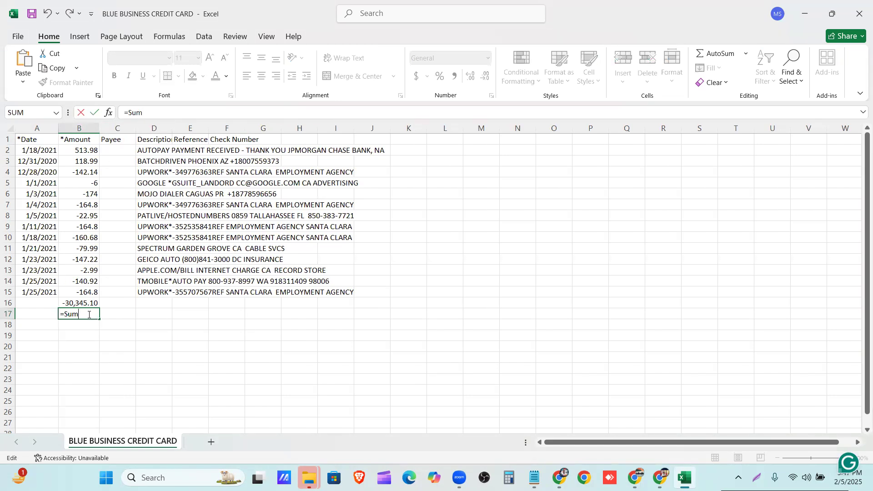
key("BackSpace")
key("BackSpace")
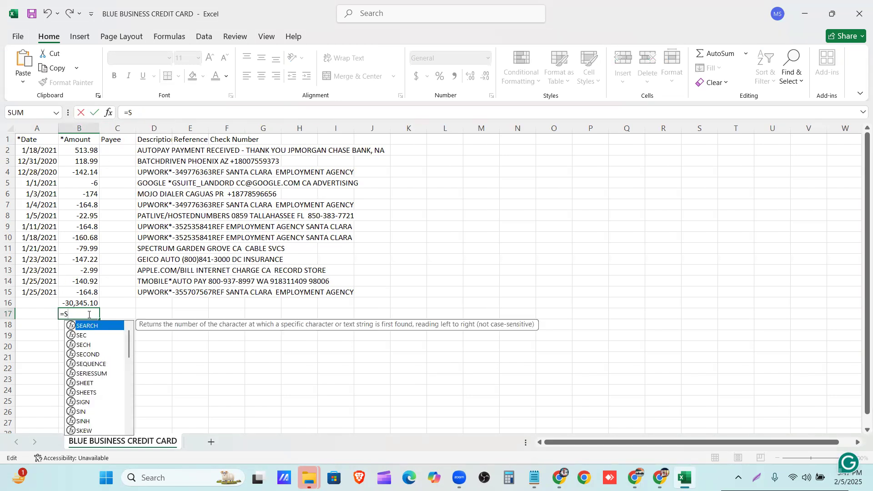
type("um")
key("Tab")
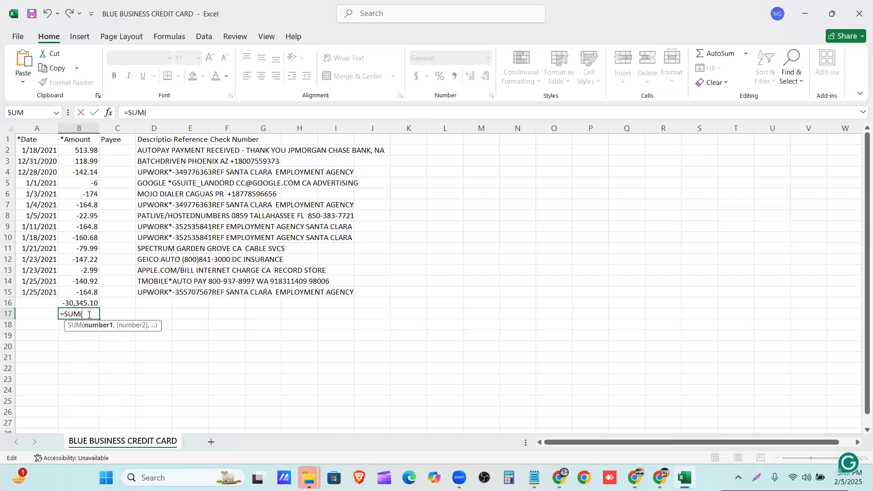
left_click(83, 303)
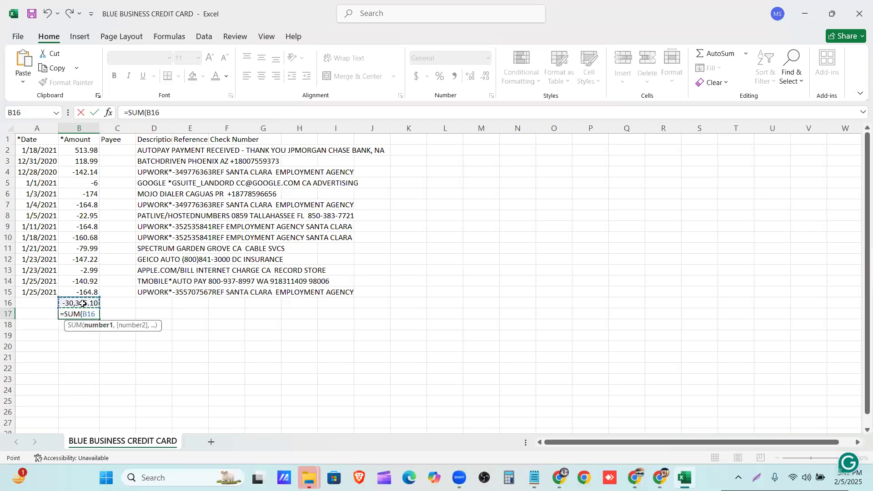
type(",.")
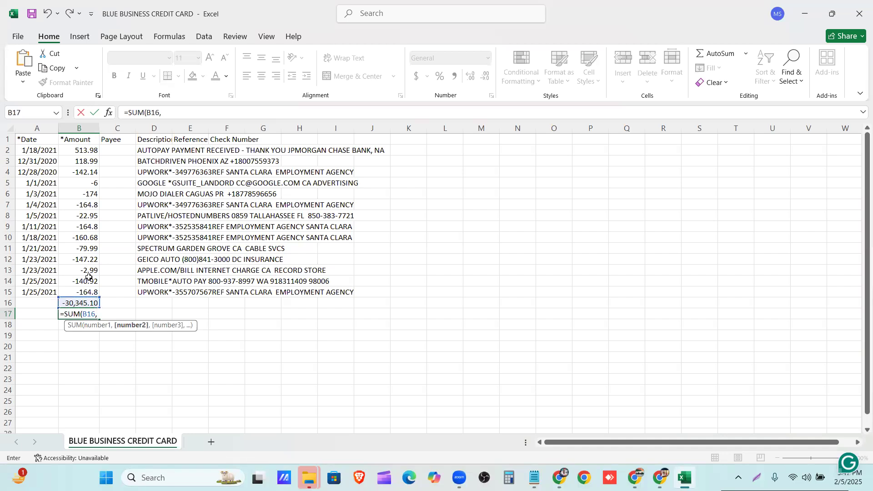
left_click_drag(85, 151, 88, 292)
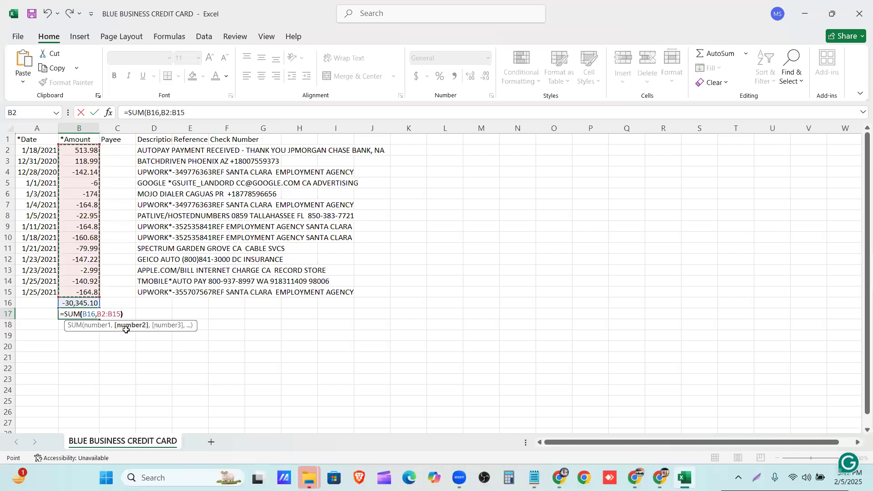
type(")")
key("Return")
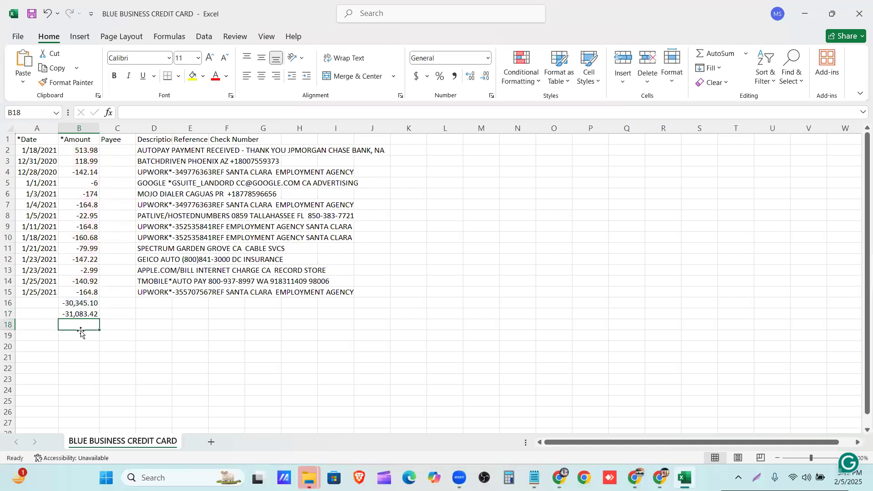
Step: Compare the calculated total with the new balance in Blue Business Plus-Credit Card.pdf, and return to the workbook
key("alt+Tab")
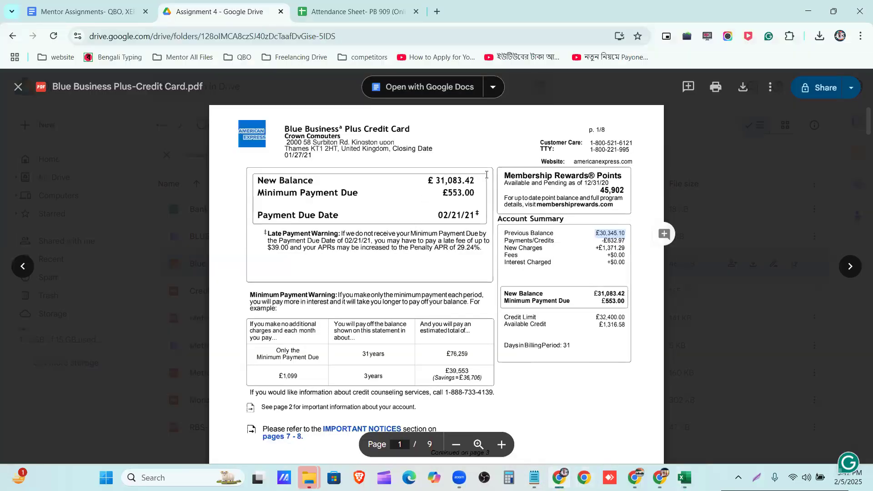
left_click_drag(486, 178, 426, 181)
key("alt+Tab")
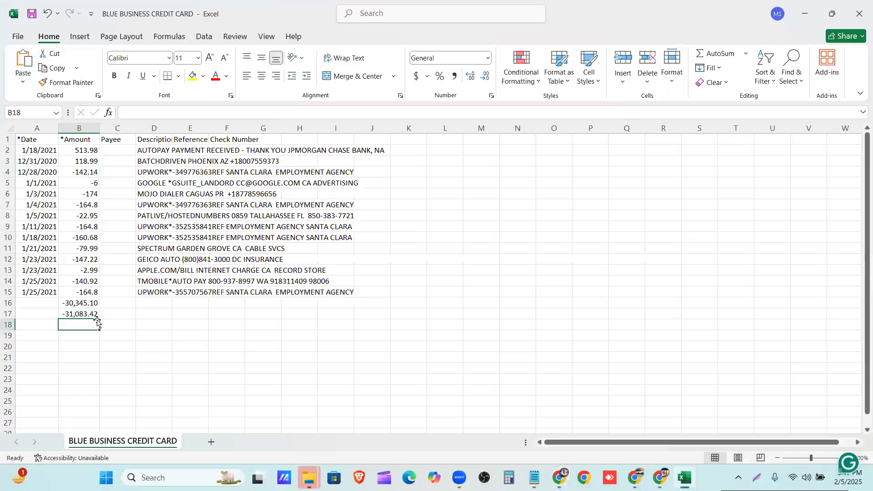
Step: Clear the check figures in cells B16:B17 and close the BLUE BUSINESS CREDIT CARD workbook
left_click_drag(81, 303, 84, 314)
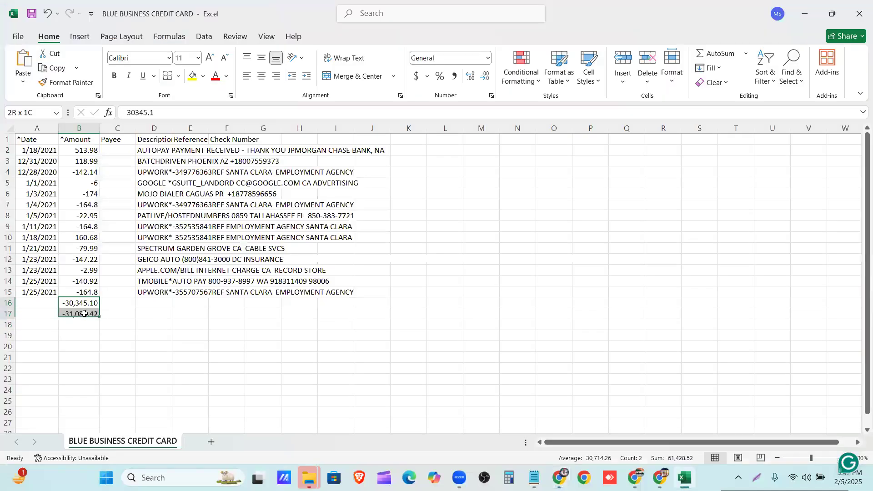
key("Delete")
left_click(140, 335)
left_click(859, 5)
left_click(478, 318)
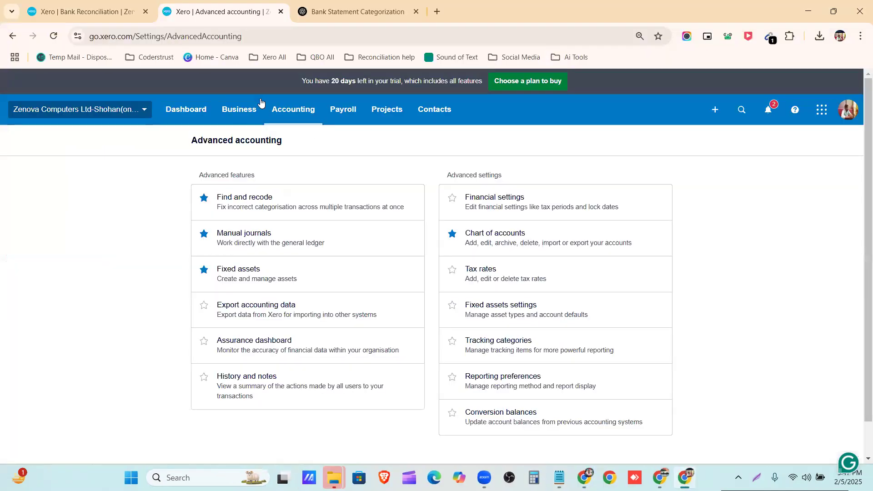
Step: Return to Blue Business Plus-Credit Card.pdf and select the previous balance in the account summary
key("alt+Tab")
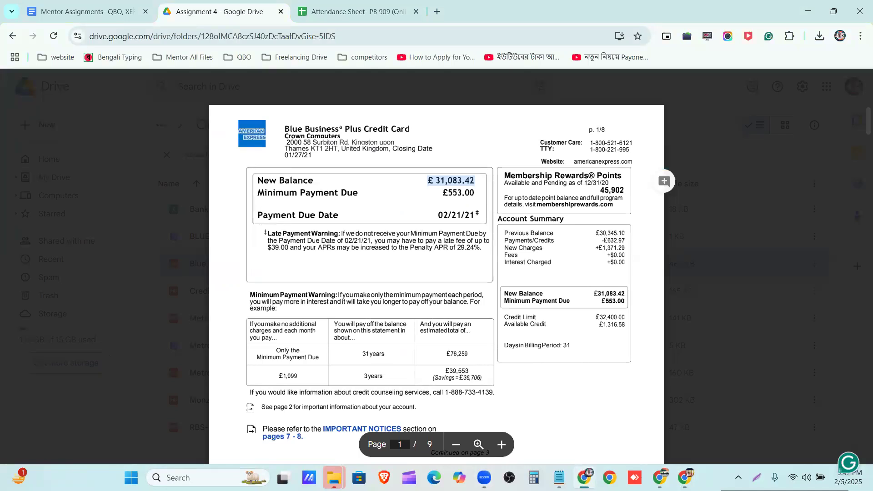
left_click(598, 233)
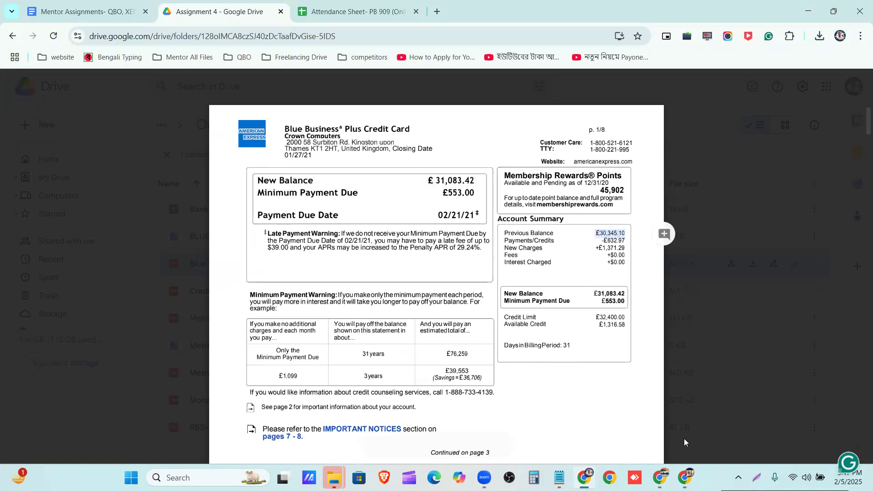
double_click(617, 233)
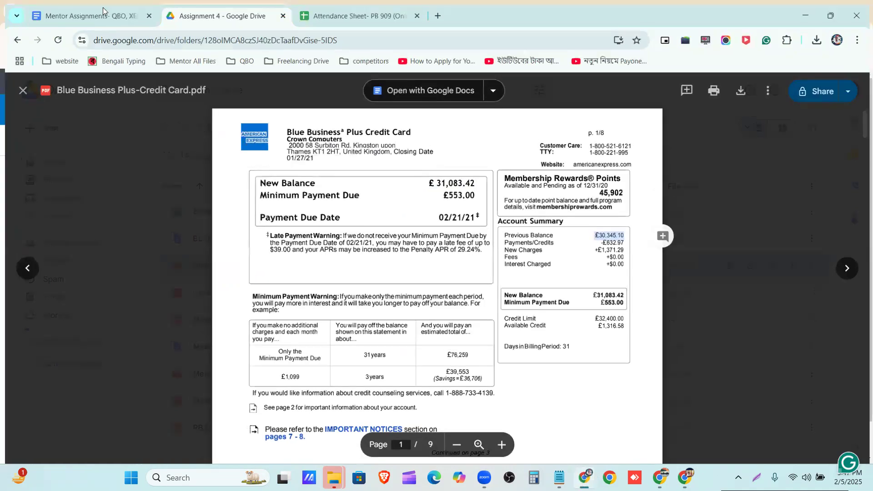
Step: Switch to Xero's bank reconciliation page and go through Advanced accounting to the chart of accounts
key("alt+Tab")
scroll(322, 244, "up", 3)
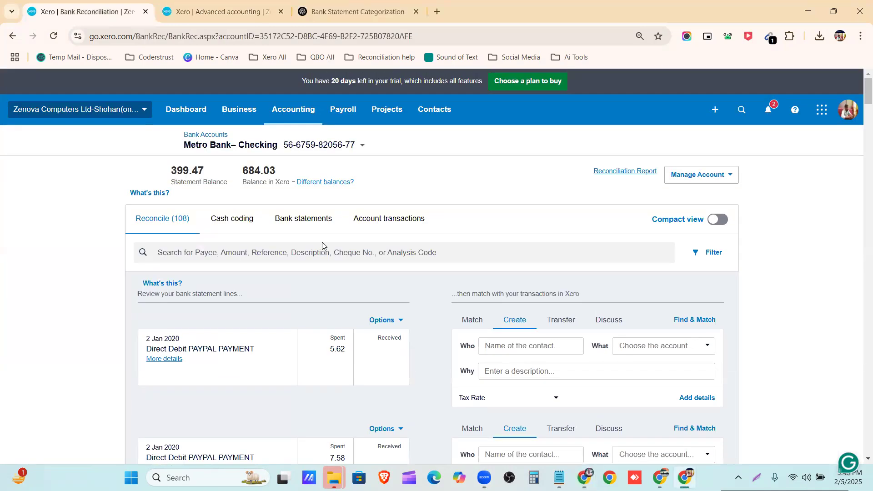
left_click(304, 110)
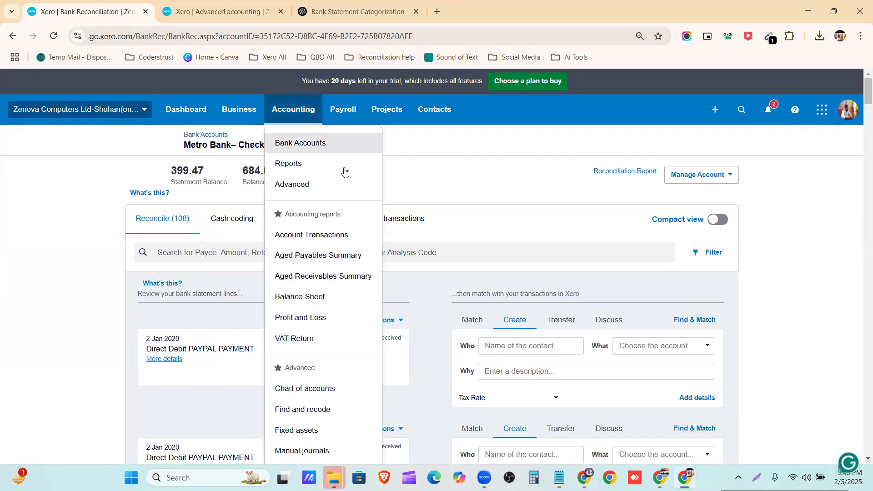
left_click(316, 184)
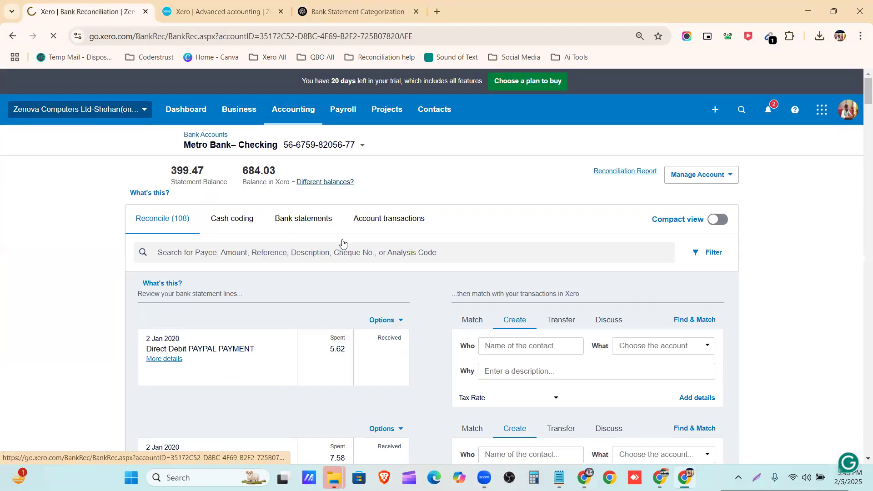
left_click(535, 249)
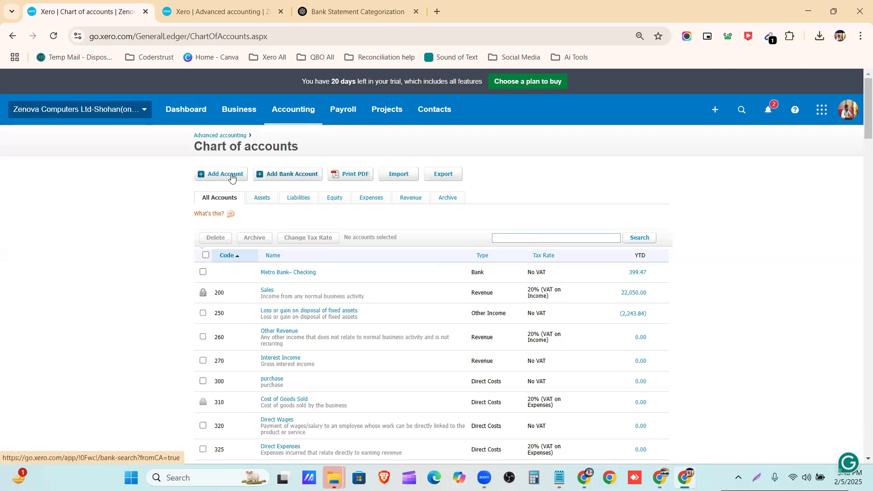
Step: Start adding a new bank account without a bank feed from the chart of accounts
left_click(278, 179)
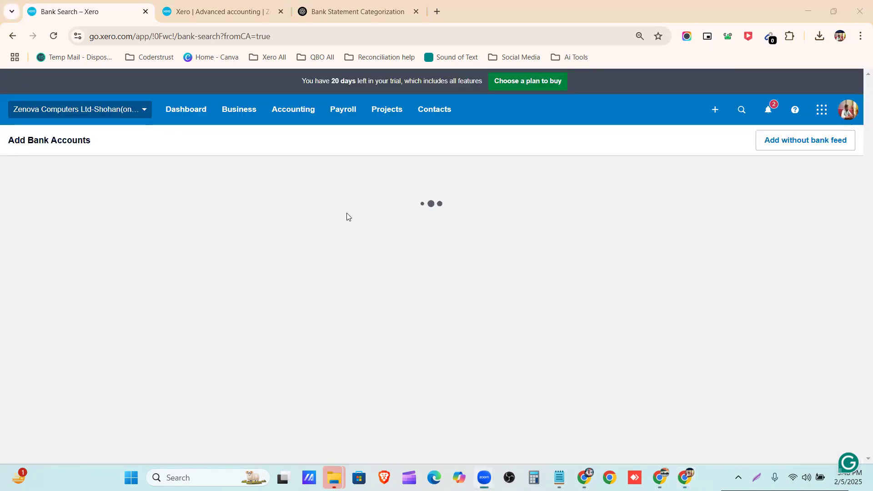
left_click(776, 140)
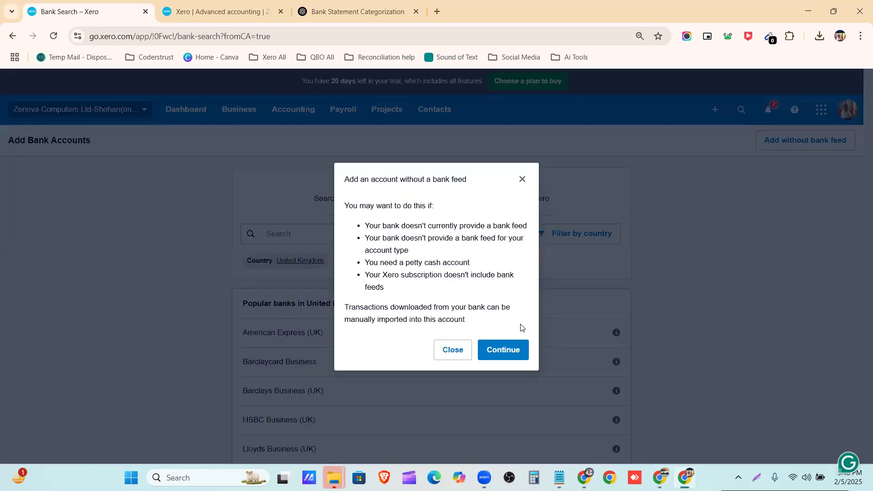
left_click(507, 347)
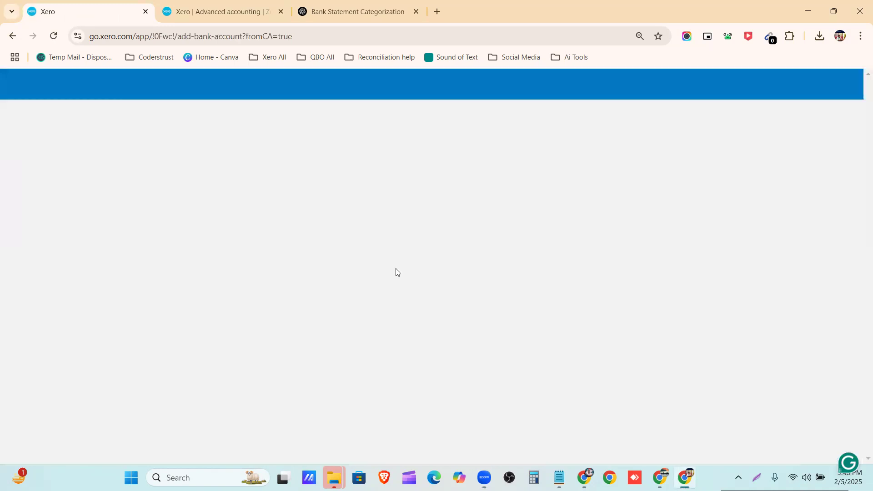
Step: Set the bank name to American Express and the account name to American Express-Blue Business Plus Credit Card
left_click(355, 302)
type("a")
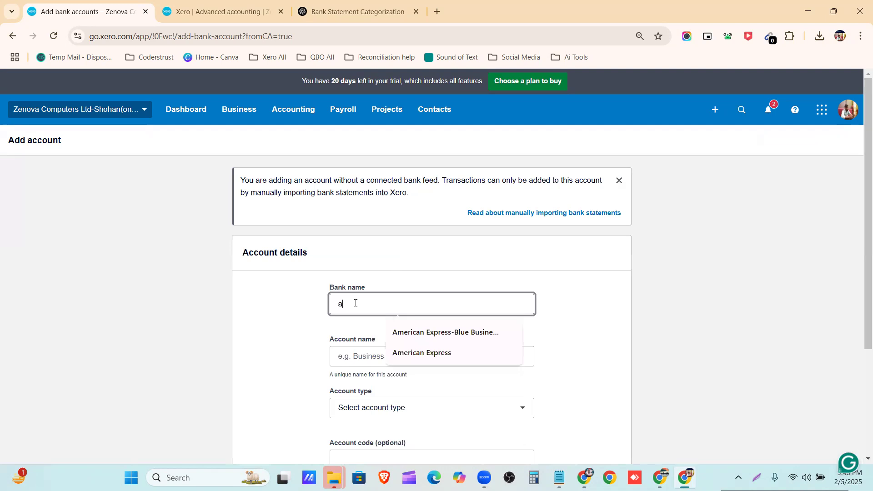
type("MERICAN")
left_click(449, 358)
left_click(380, 357)
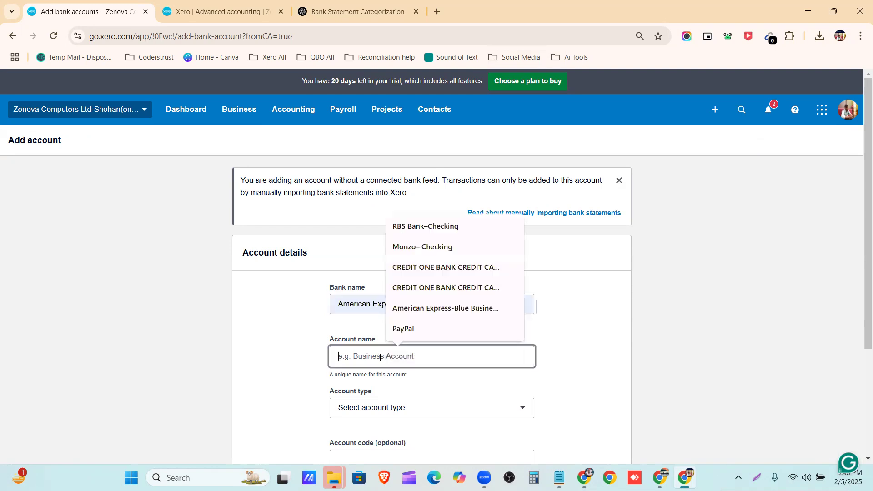
key("Up")
key("Up")
key("Return")
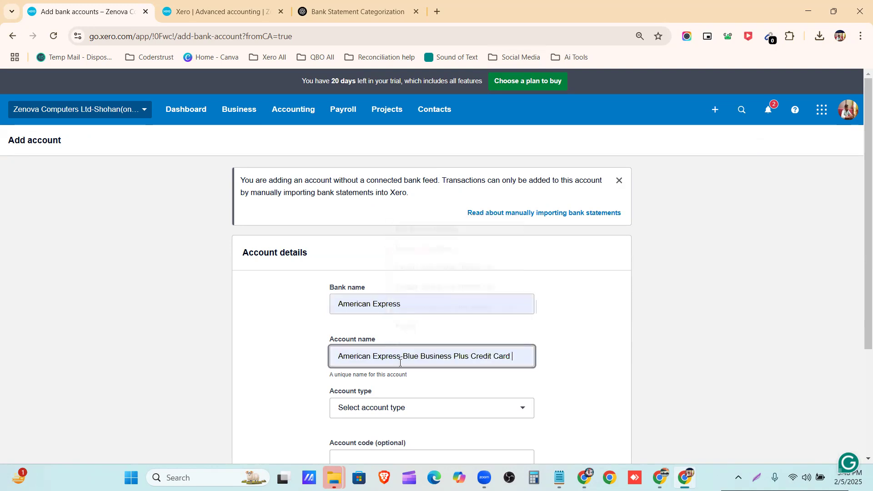
Step: Set the account type to Credit card, fill in the card number's last four digits, and add the account
scroll(425, 375, "down", 3)
left_click(405, 294)
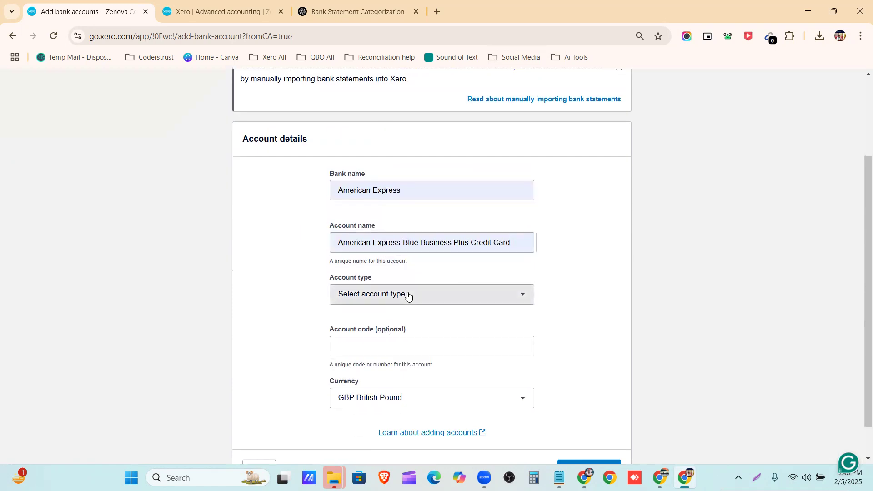
left_click(401, 324)
left_click(455, 347)
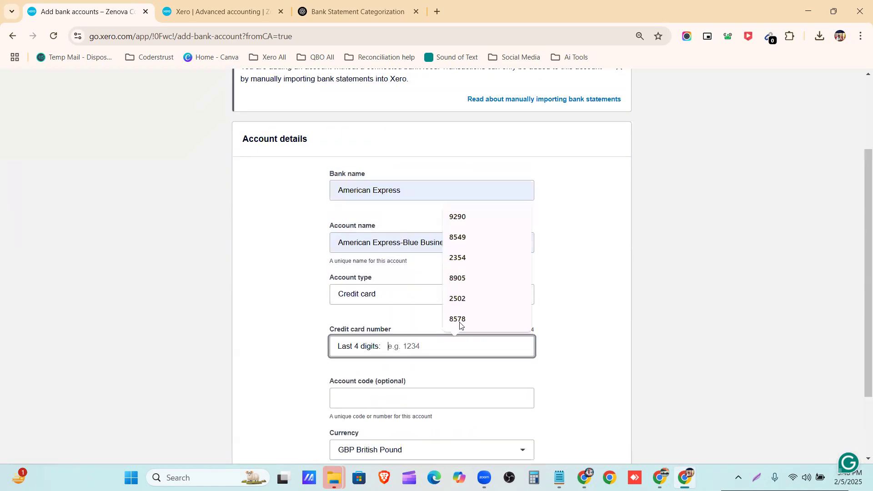
left_click(457, 300)
scroll(437, 364, "down", 2)
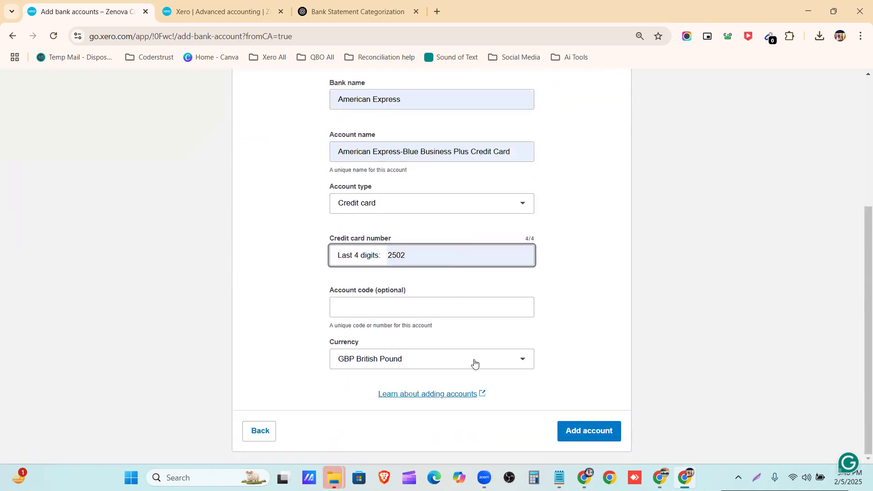
left_click(585, 432)
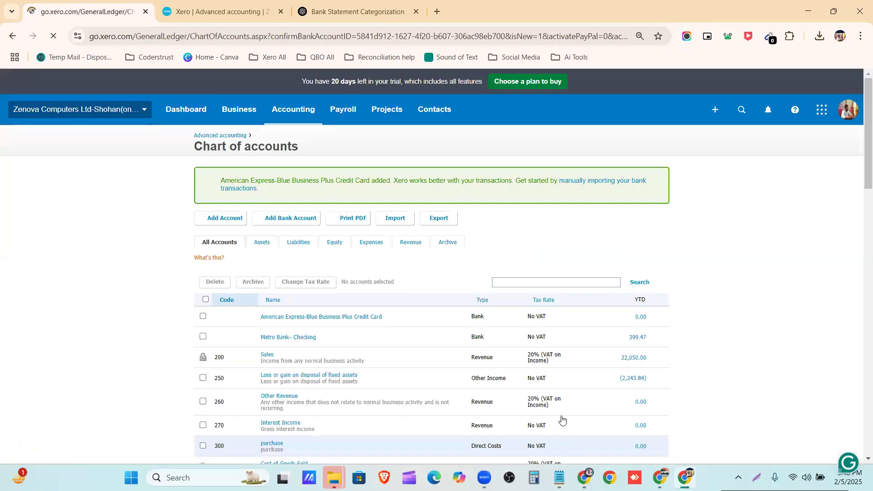
Step: Create a new spend money transaction paid from the American Express-Blue Business Plus Credit Card account
left_click(716, 110)
left_click(690, 302)
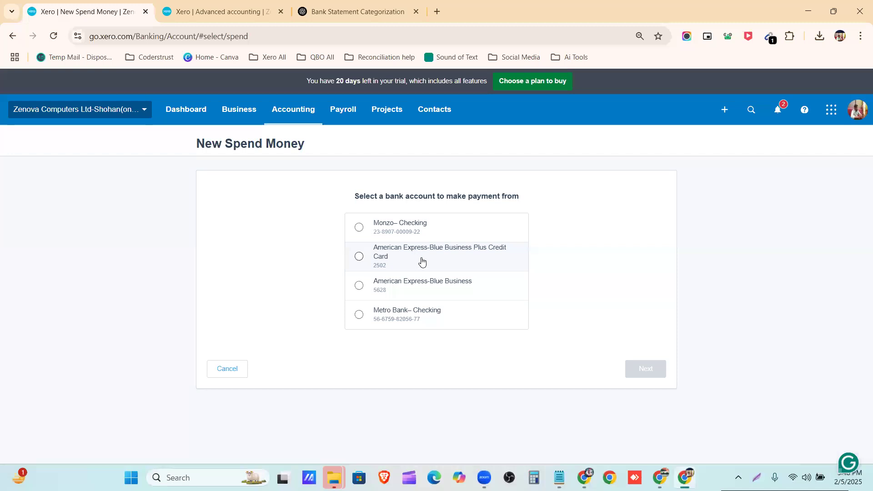
left_click(421, 261)
left_click(632, 370)
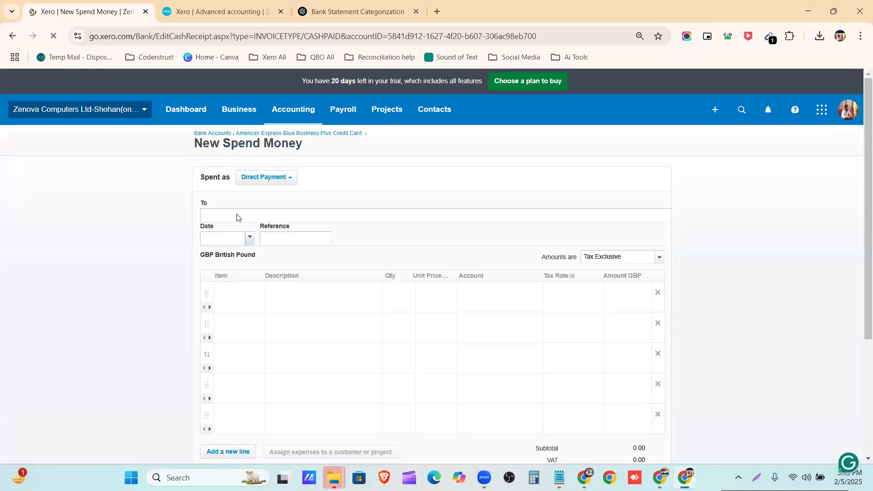
Step: Set the payee of the spend money transaction to Owner
left_click(255, 212)
type("O")
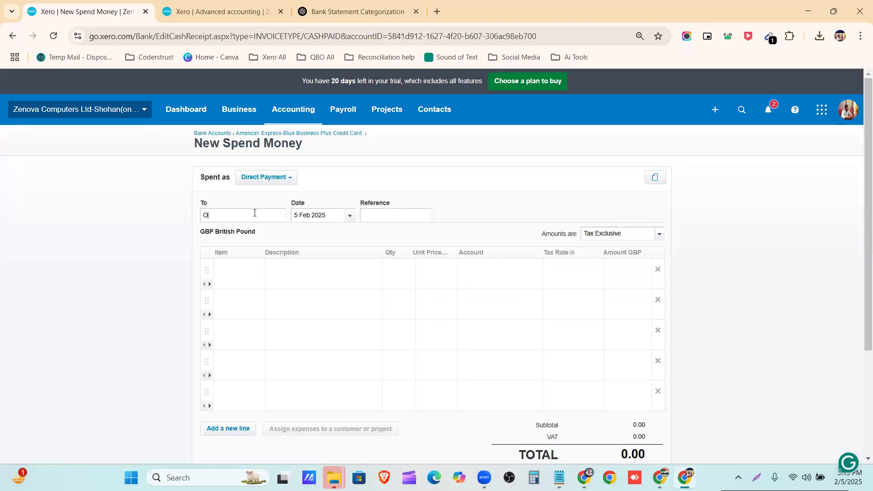
type("WNER")
left_click(259, 240)
Step: Set the spend money transaction's date to 1 Dec 2020
left_click(350, 217)
left_click(351, 232)
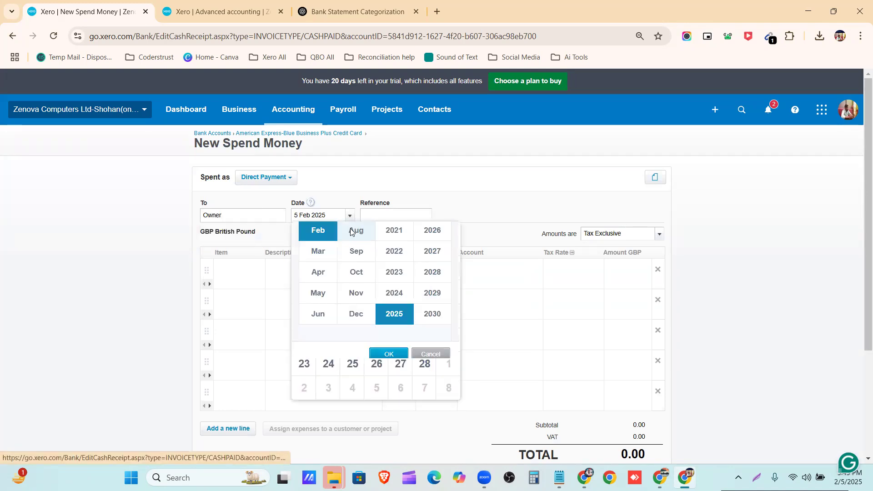
left_click(357, 344)
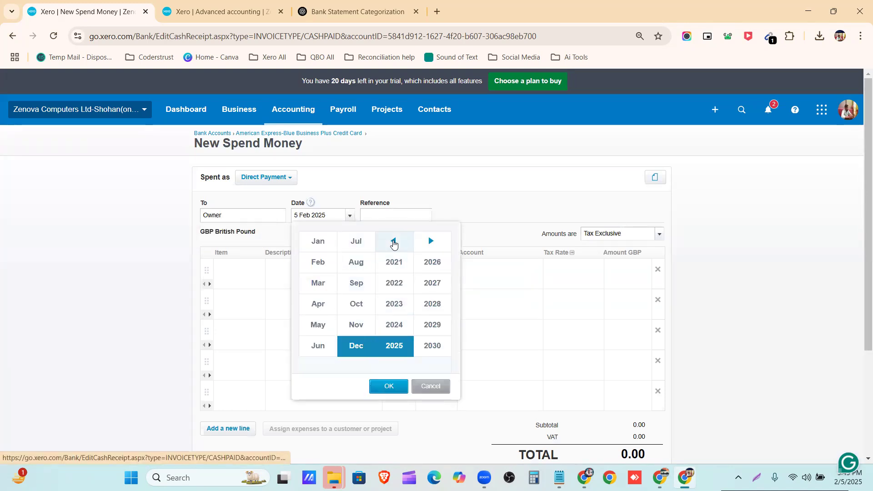
left_click(394, 242)
left_click(392, 386)
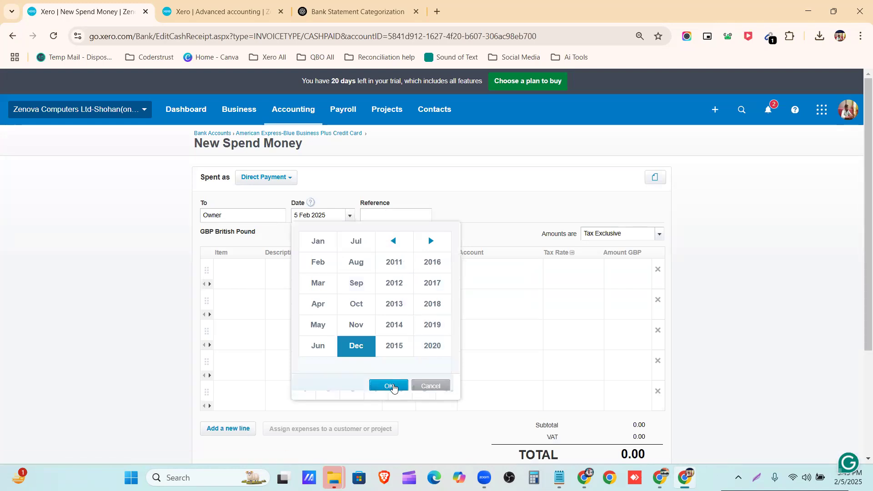
left_click(392, 238)
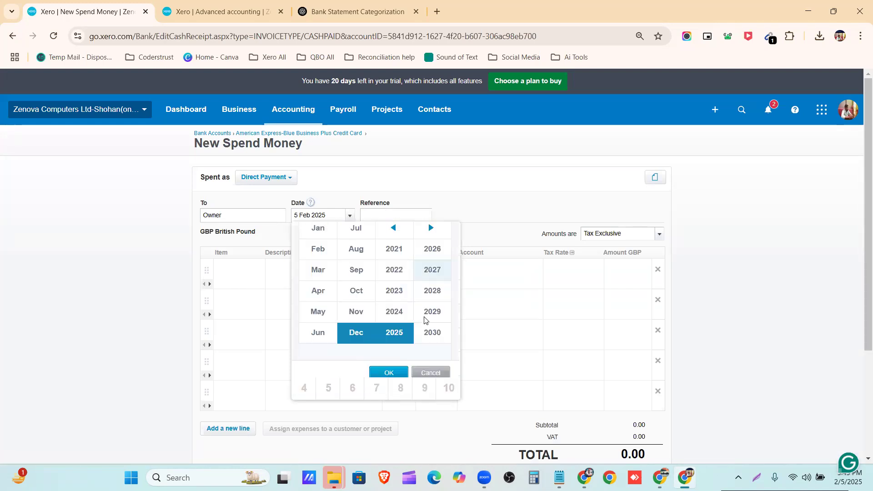
left_click(393, 241)
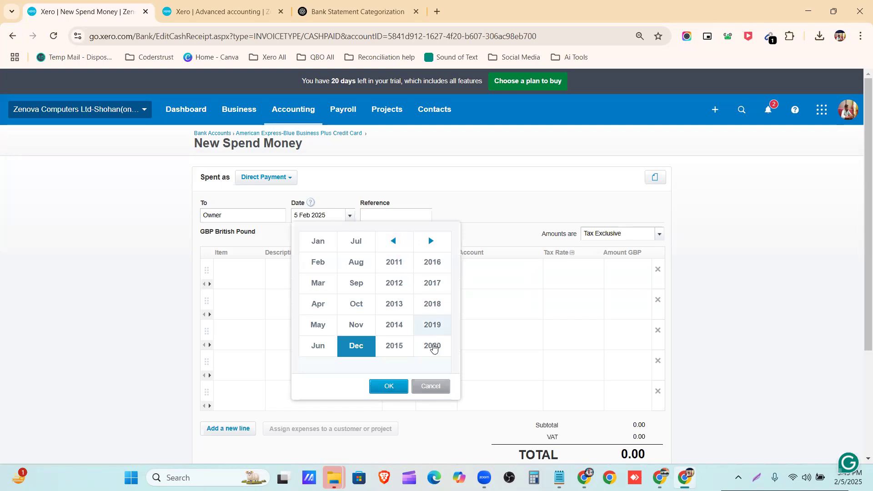
left_click(432, 346)
left_click(388, 385)
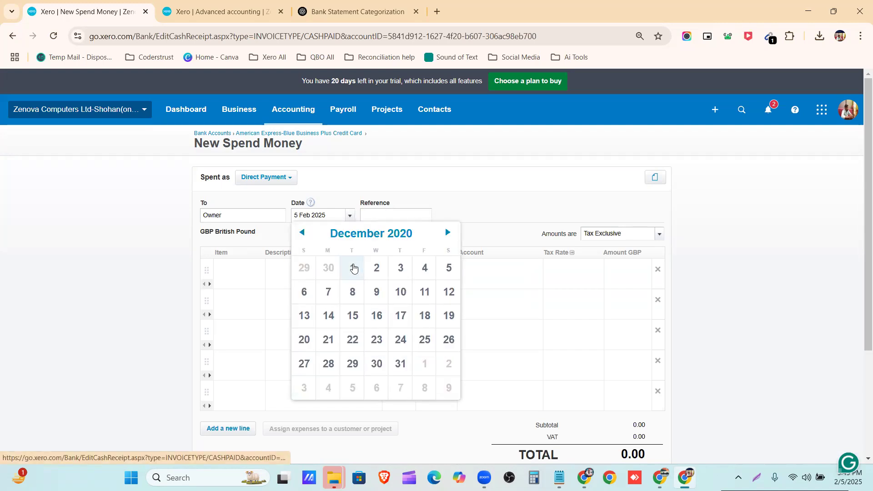
left_click(354, 269)
Step: Fill the first line with the description opening balance, quantity 1.00 and unit price 30,345.10
left_click(298, 269)
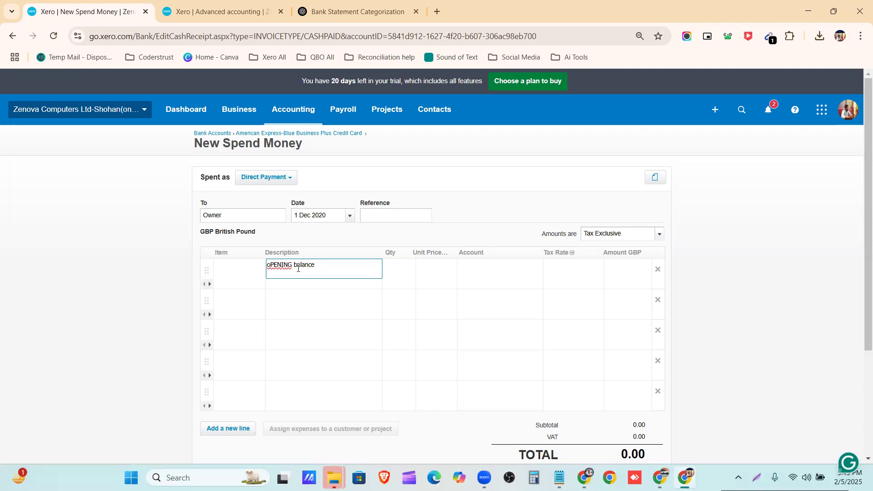
right_click(282, 265)
left_click(317, 142)
left_click(394, 272)
left_click(444, 271)
type("£30,345.10")
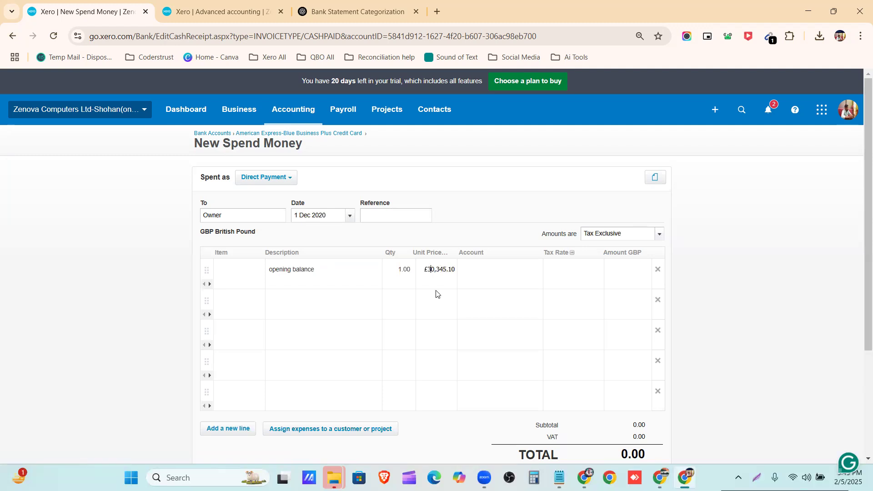
key("BackSpace")
type("3")
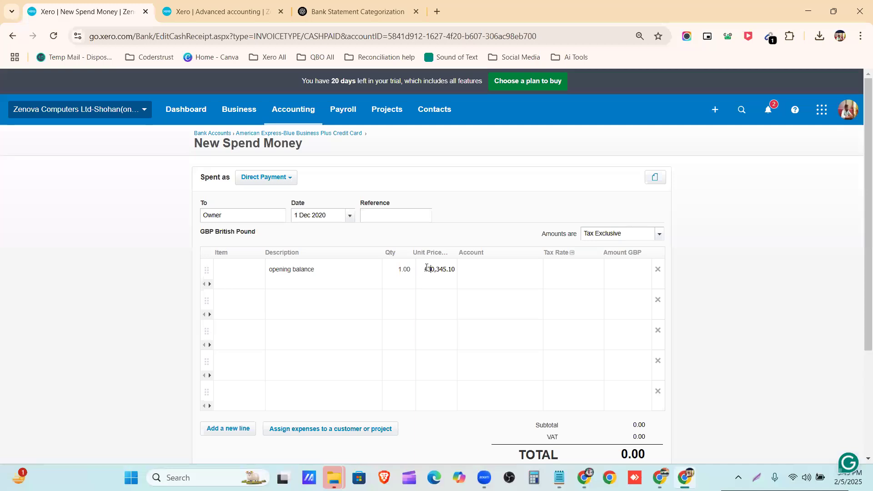
Step: Assign the opening balance line to account 950 - Capital - x,xxx Ordinary Shares and remove the four empty lines
left_click(477, 269)
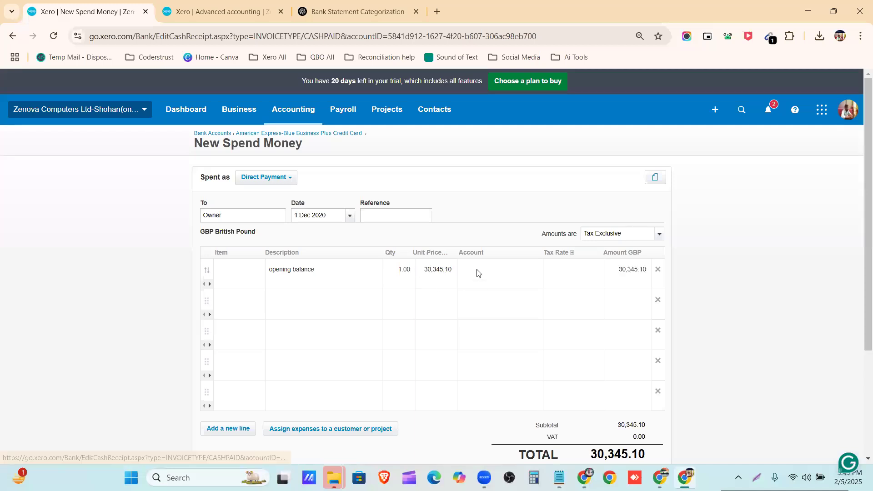
type("capi")
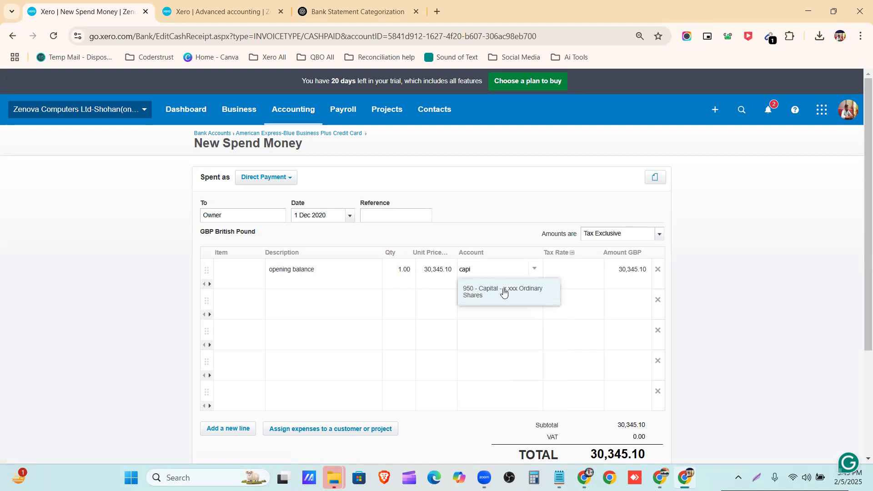
left_click(504, 292)
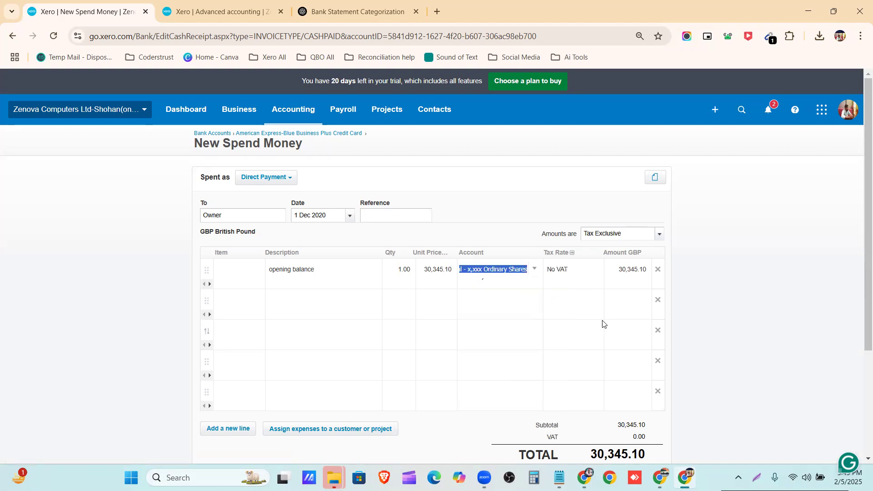
left_click(659, 301)
left_click(660, 301)
left_click(659, 301)
left_click(659, 301)
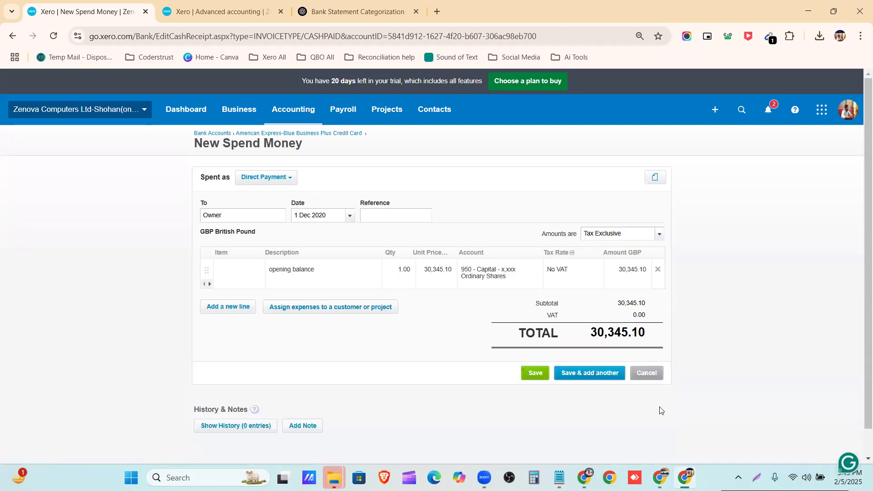
Step: Check the previous balance on the Blue Business Plus credit card statement PDF and save the spend money transaction
left_click(584, 478)
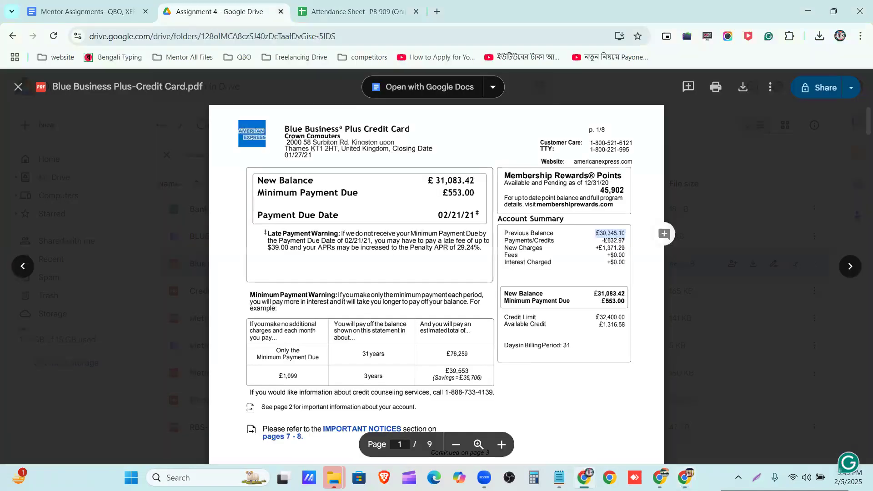
left_click(584, 478)
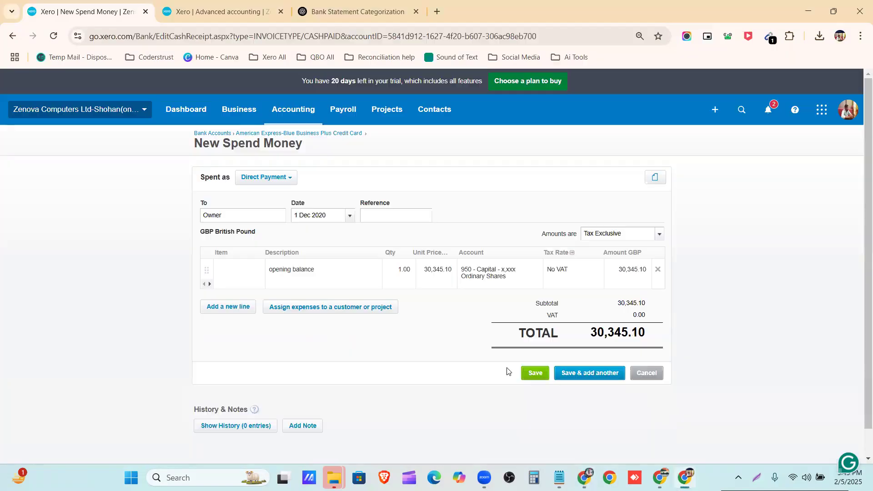
left_click(528, 375)
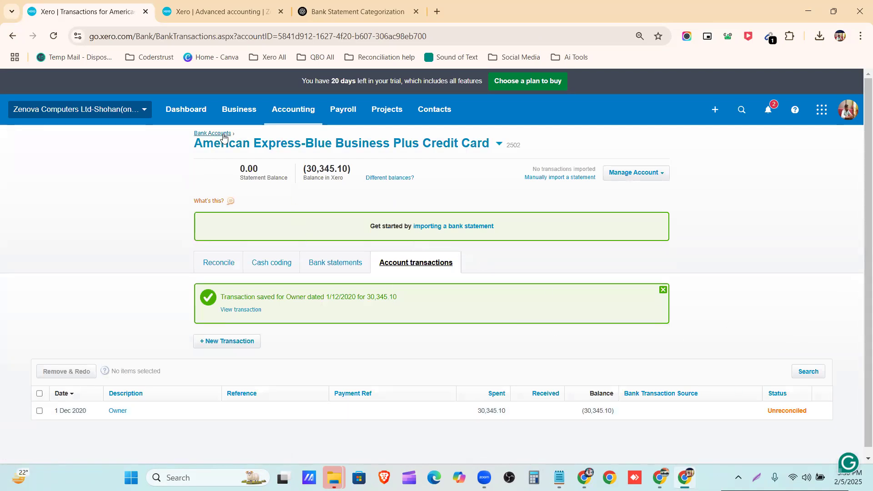
left_click(287, 114)
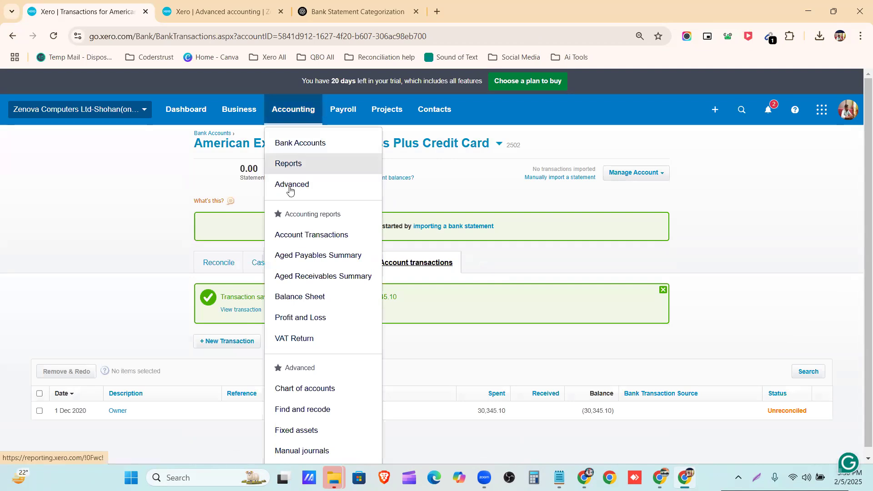
left_click(184, 183)
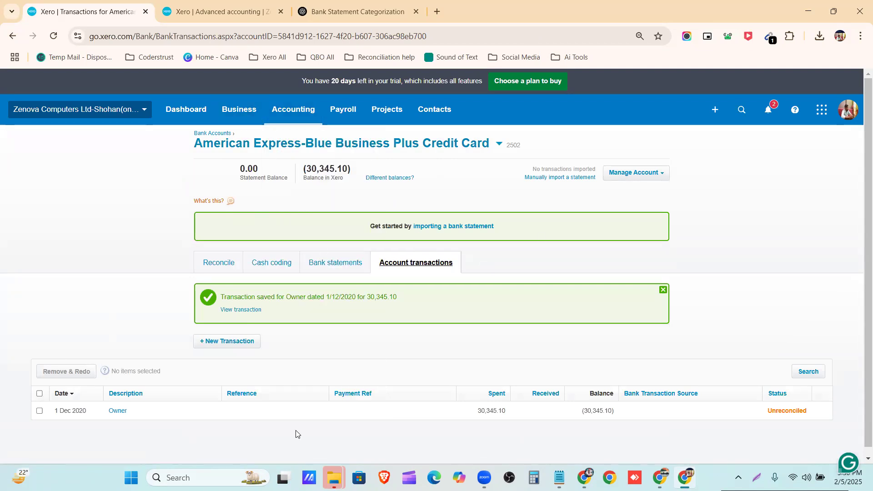
Step: Open the unreconciled 1 Dec 2020 Owner transaction and mark it as reconciled
left_click(802, 411)
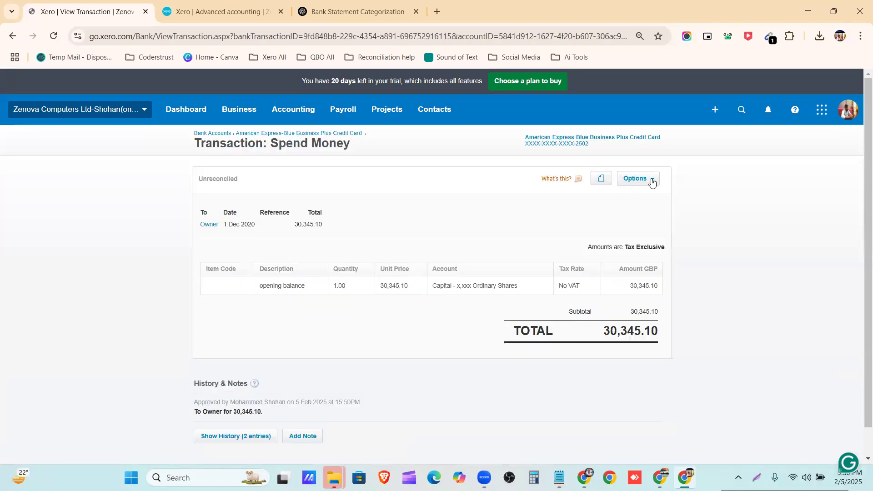
left_click(651, 179)
left_click(626, 202)
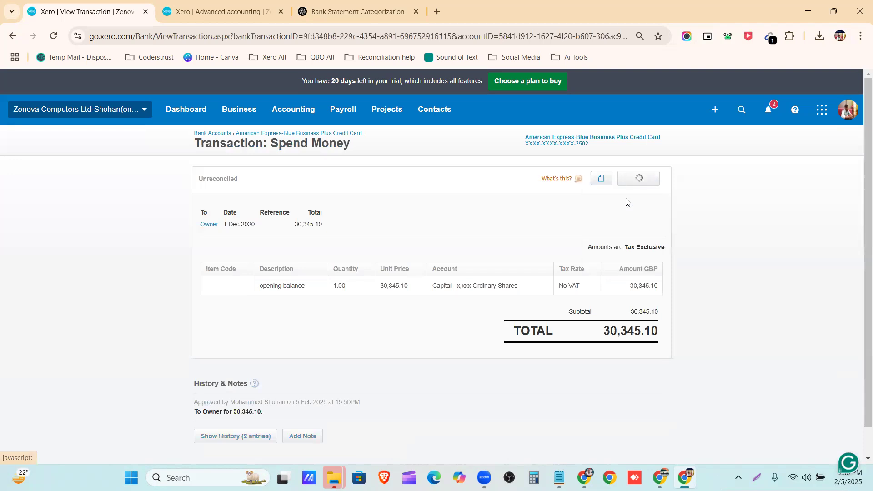
left_click(448, 307)
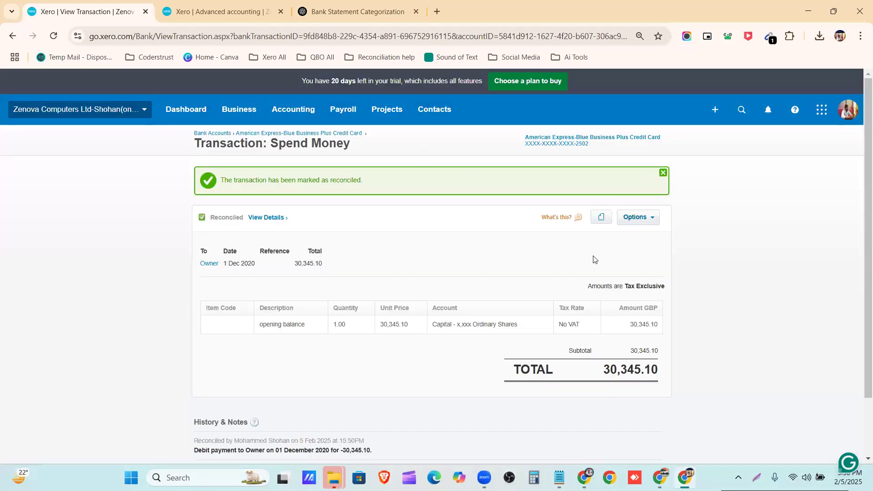
Step: Start a statement import for the American Express credit card account and upload the BLUE BUSINESS CREDIT CARD file from Downloads
left_click(305, 134)
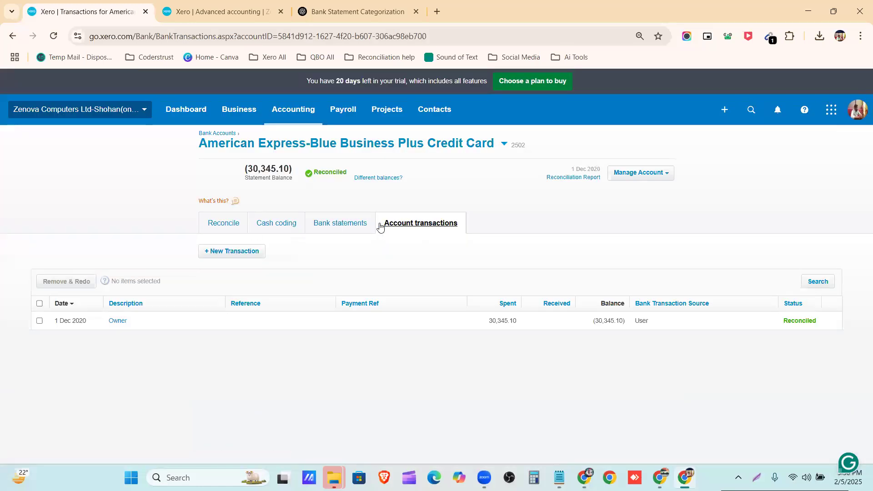
left_click(655, 173)
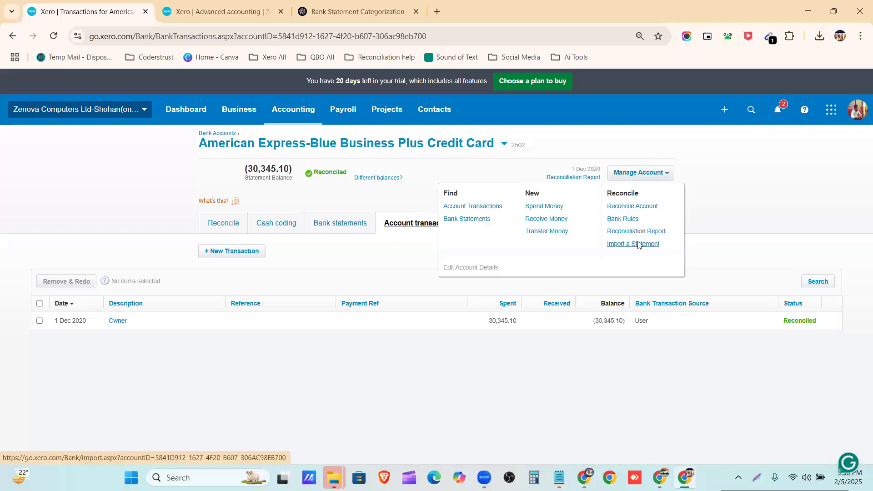
left_click(636, 244)
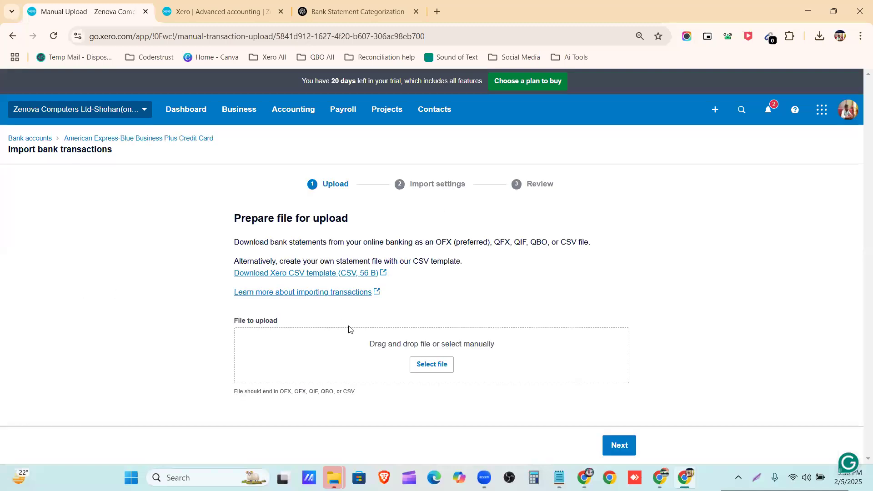
left_click(415, 367)
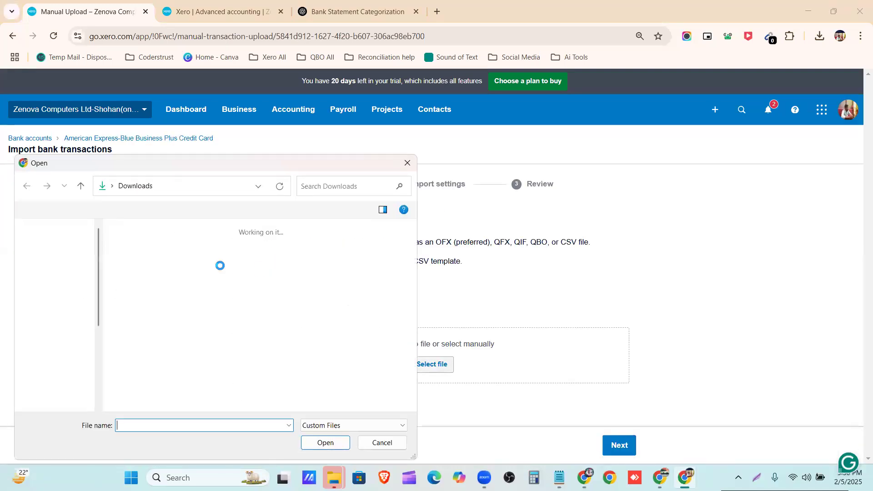
left_click(136, 268)
left_click(325, 442)
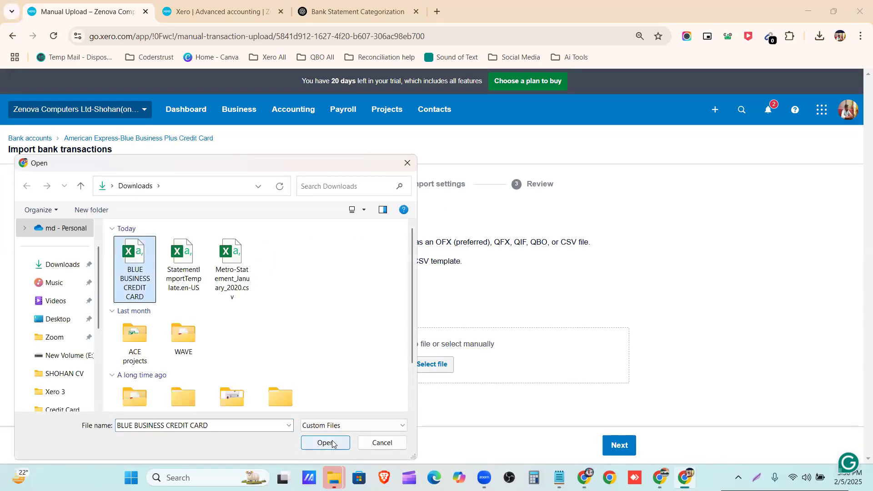
scroll(623, 448, "down", 1)
left_click(619, 445)
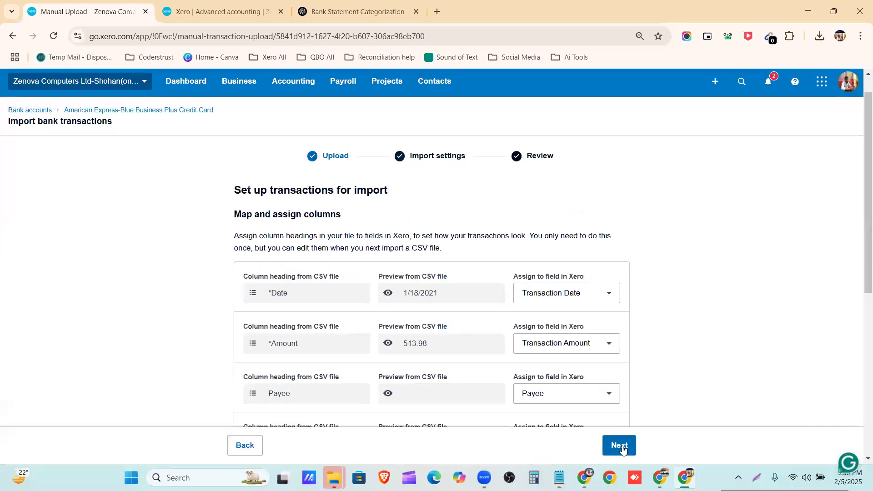
Step: Accept the proposed column mapping, complete the statement import, and dismiss the import notice
scroll(624, 399, "down", 4)
left_click(616, 445)
left_click(585, 446)
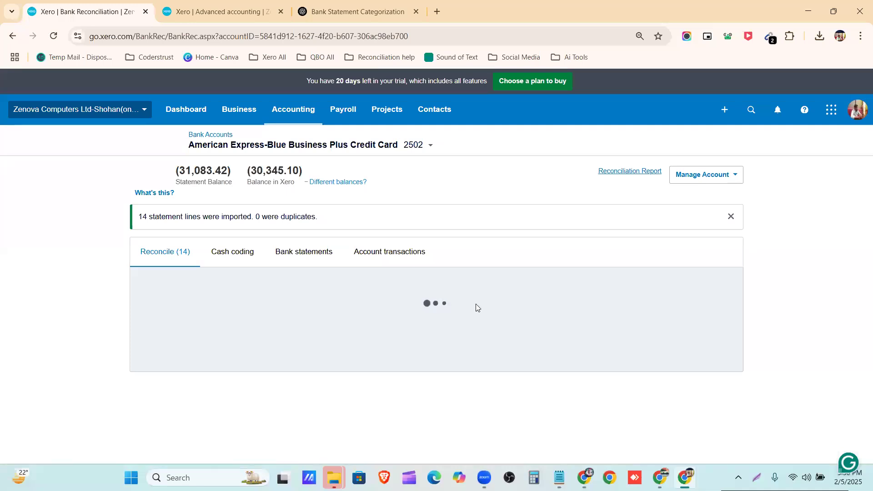
left_click(729, 218)
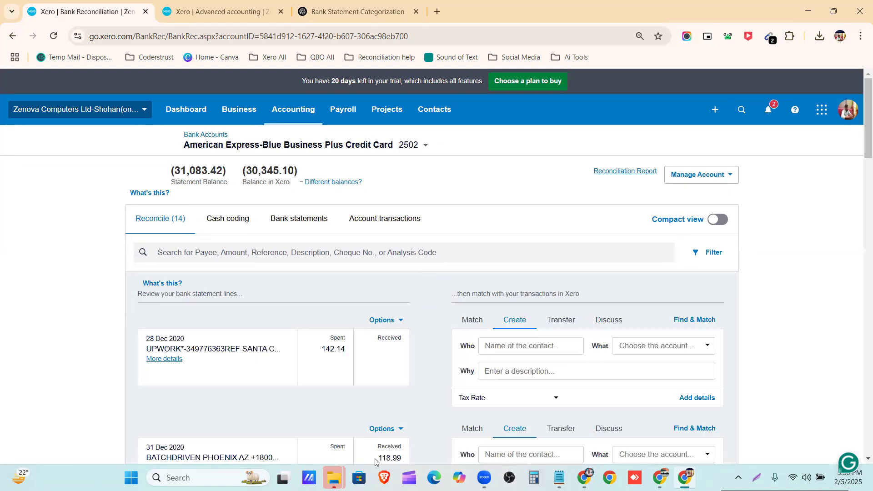
Step: Look through the imported statement lines awaiting reconciliation and open them in cash coding
scroll(400, 300, "down", 20)
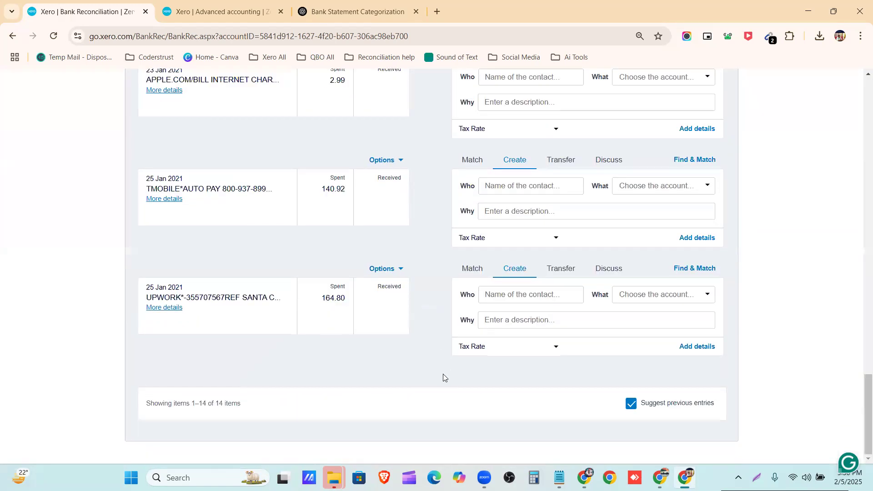
scroll(459, 386, "up", 15)
scroll(450, 385, "up", 10)
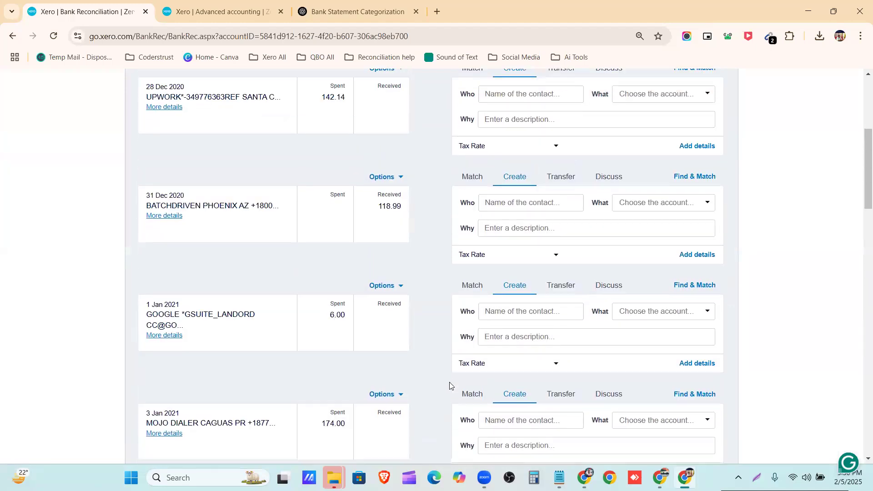
left_click(236, 223)
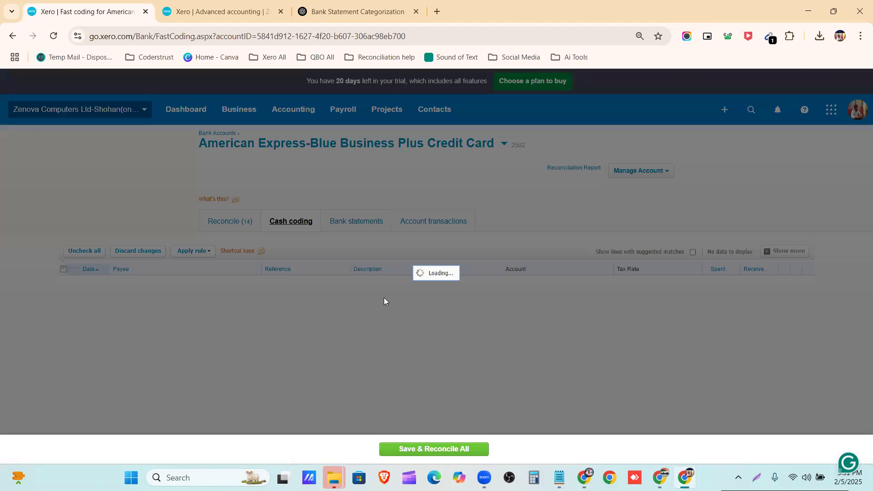
scroll(396, 296, "down", 1)
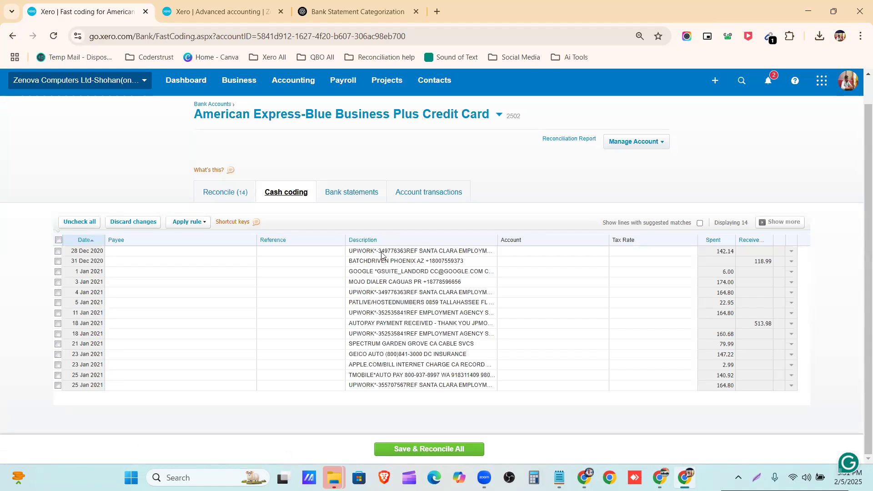
Step: Search the account list of the 28 Dec 2020 Upwork line for a legal or Professional Fee account
left_click(514, 250)
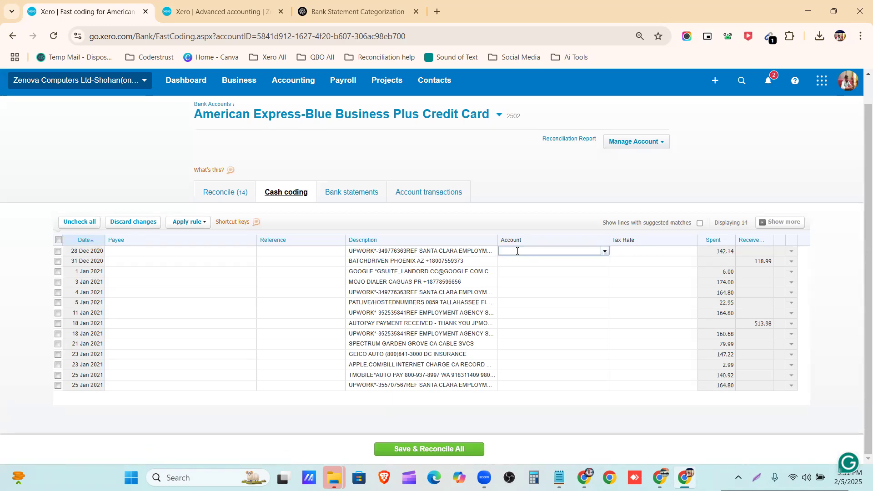
type("lea")
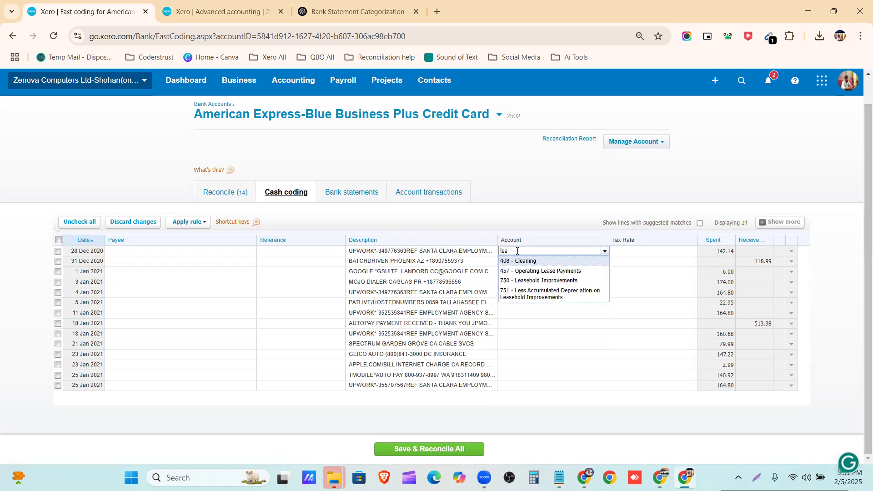
key("BackSpace")
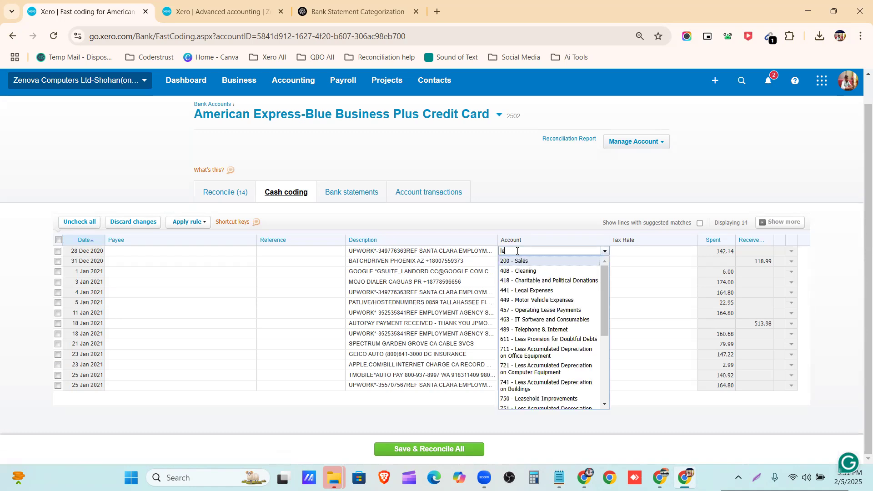
type("g")
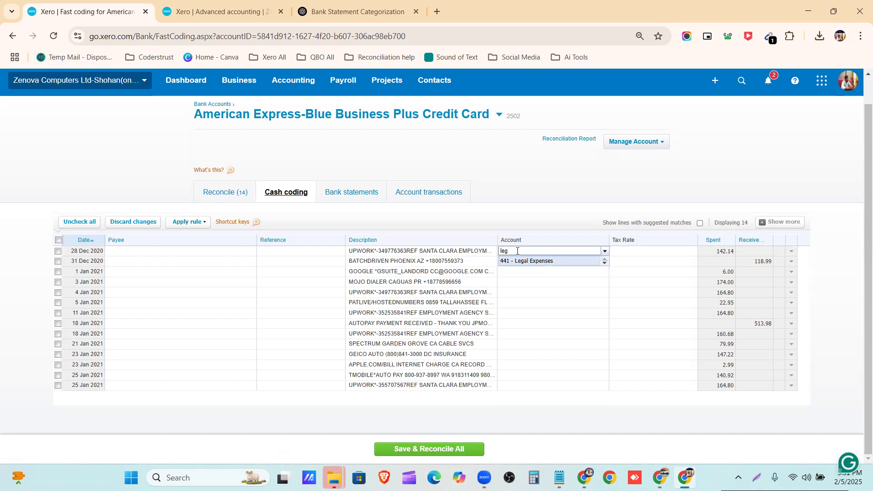
type("aprofe")
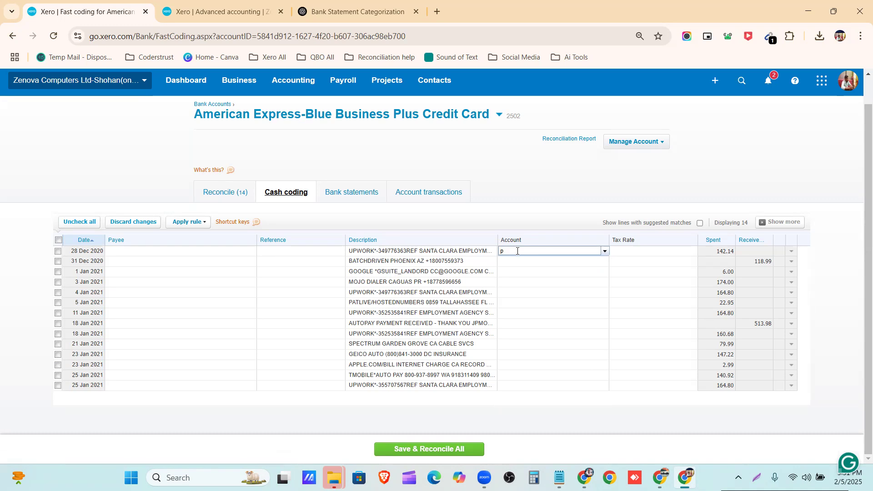
key("BackSpace")
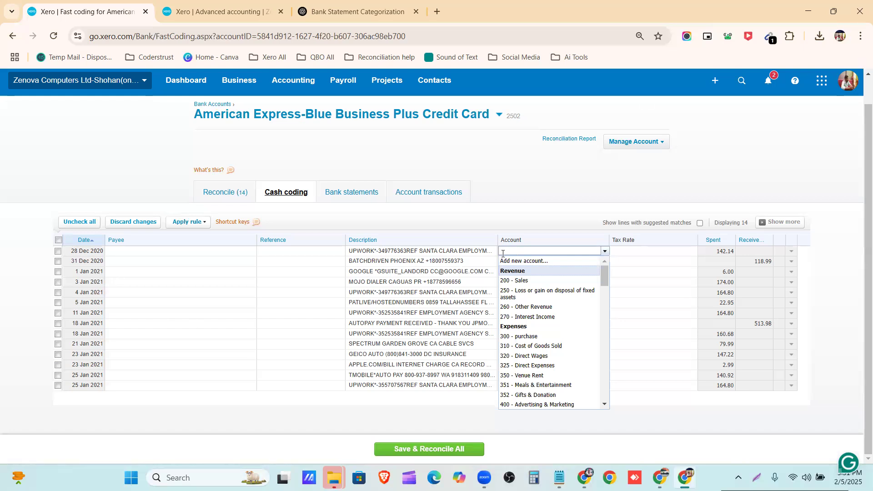
type("Professional Fee")
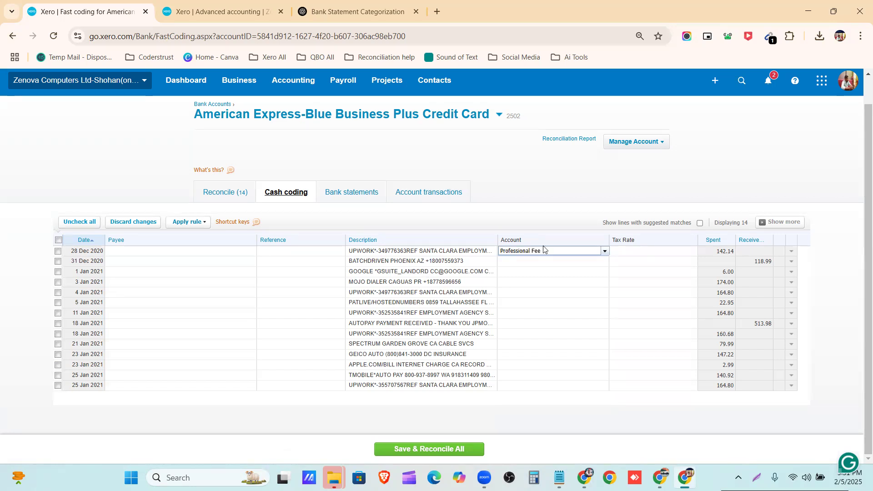
key("ctrl+shift+Left")
key("ctrl+shift+Left")
key("BackSpace")
scroll(541, 276, "down", 2)
scroll(541, 276, "down", 1)
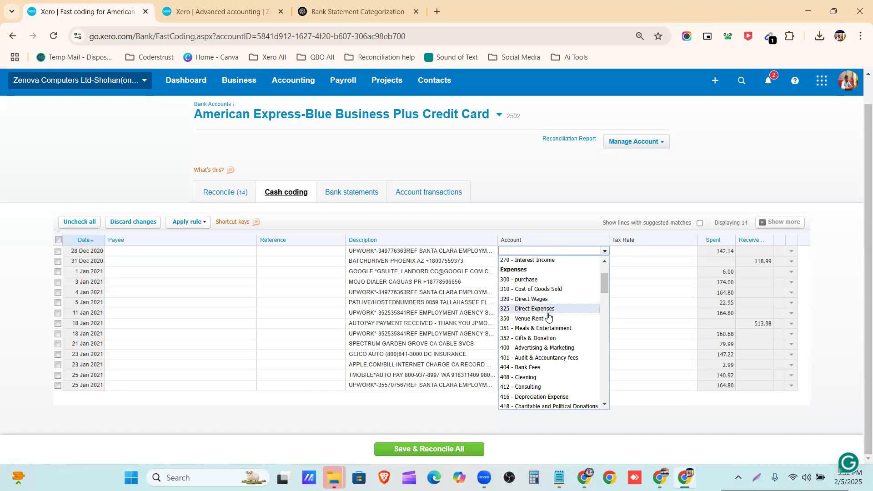
scroll(545, 300, "up", 3)
Step: Start adding a new account for the 28 Dec 2020 Upwork line with type Expense and code 322
left_click(525, 262)
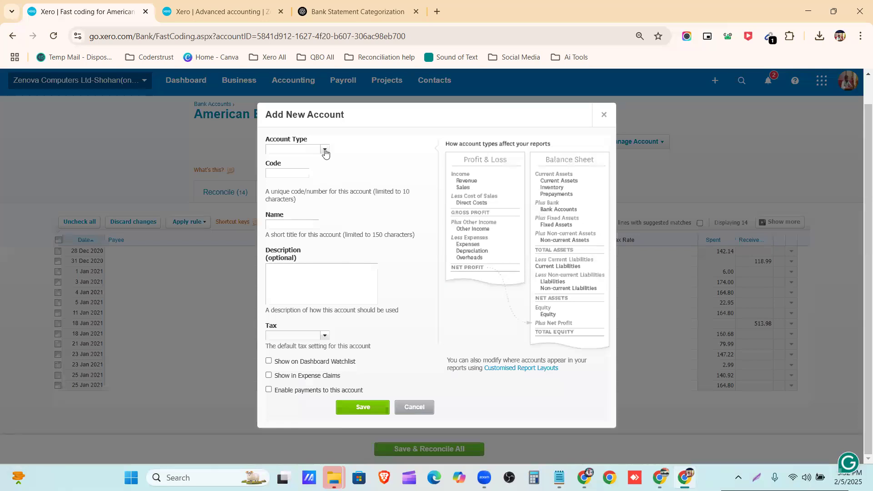
left_click(324, 150)
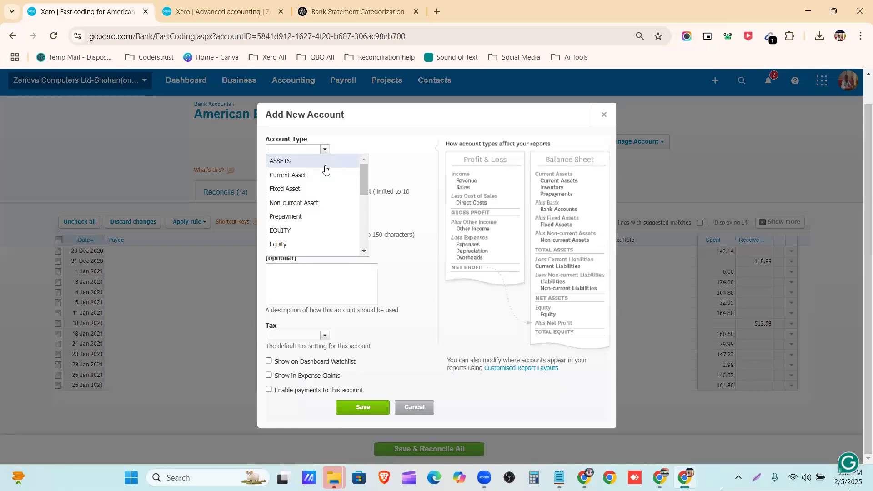
scroll(305, 193, "down", 3)
left_click(300, 187)
left_click(295, 174)
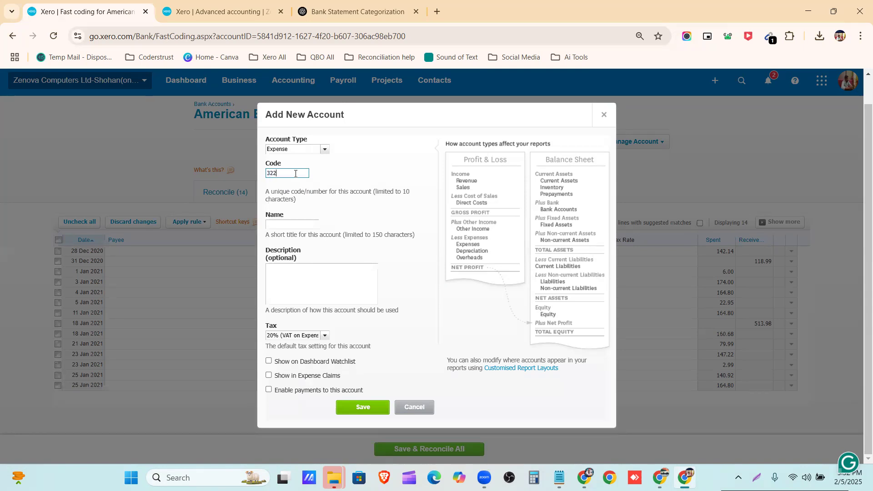
Step: Enter Professional Fee as the new account's name and description, set its tax to No VAT, and save it
left_click(284, 225)
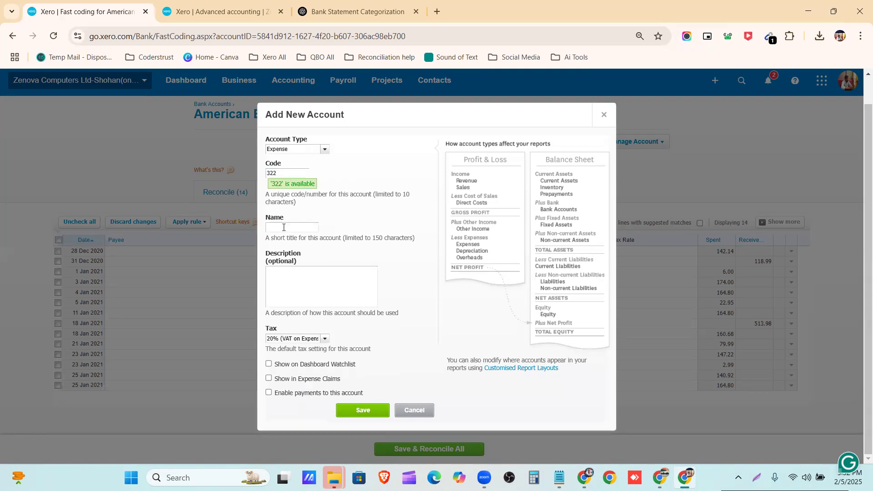
type("Professional Fee")
left_click(317, 275)
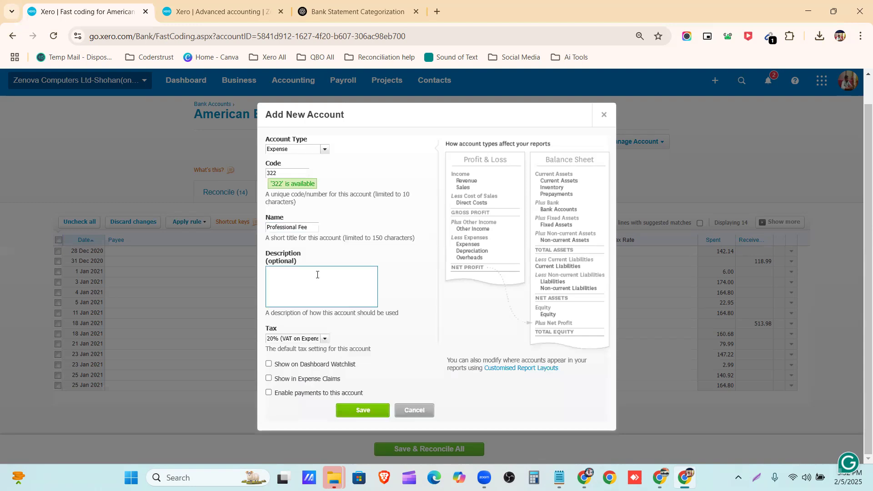
type("Professional Fee")
left_click(321, 338)
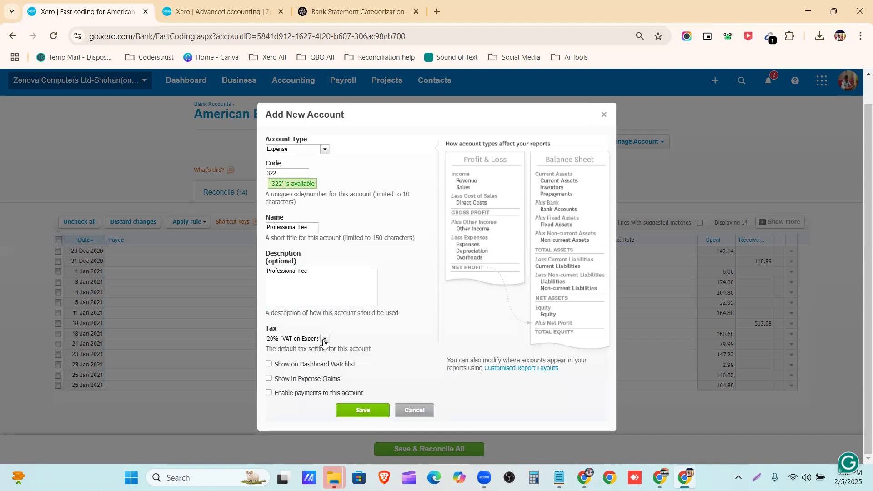
left_click(313, 414)
left_click(360, 409)
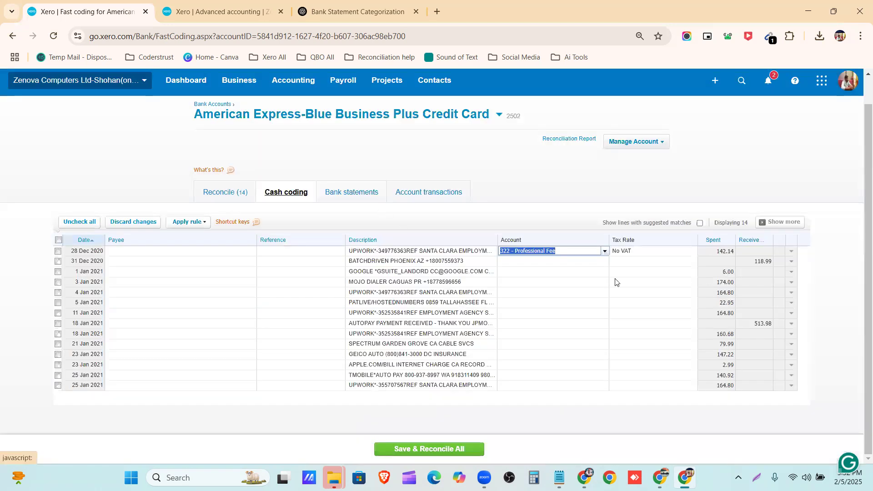
Step: Assign the 322 - Professional Fee account to the Upwork lines of 4 Jan and 11 Jan 2021
left_click(598, 261)
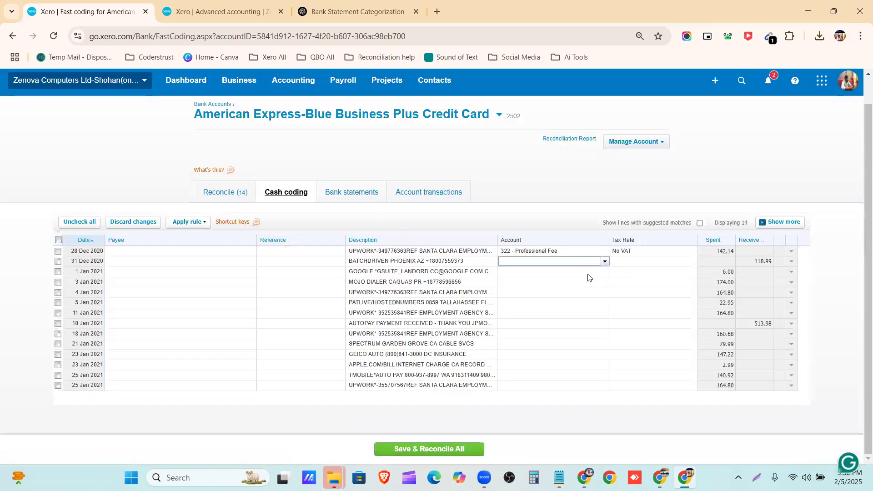
left_click(545, 293)
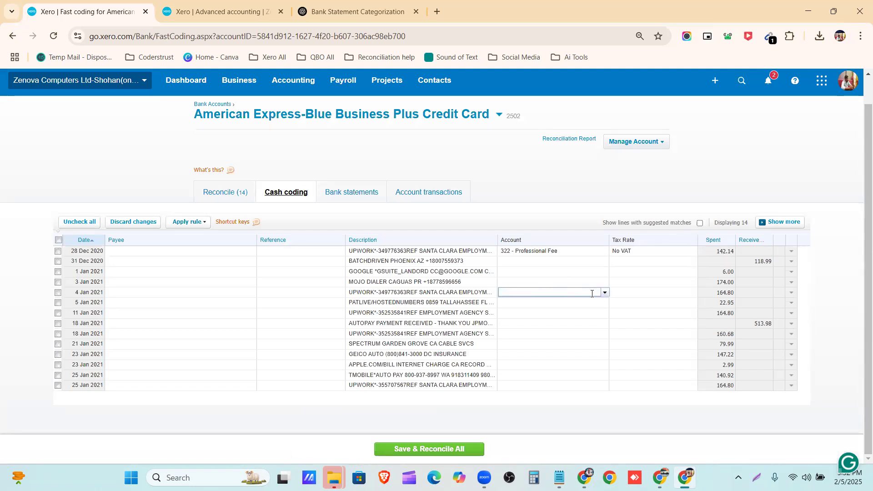
left_click(605, 293)
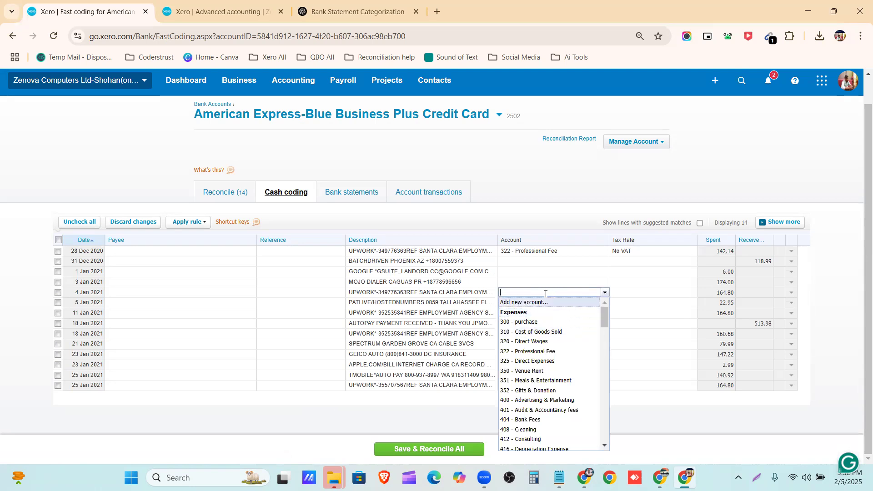
type("322")
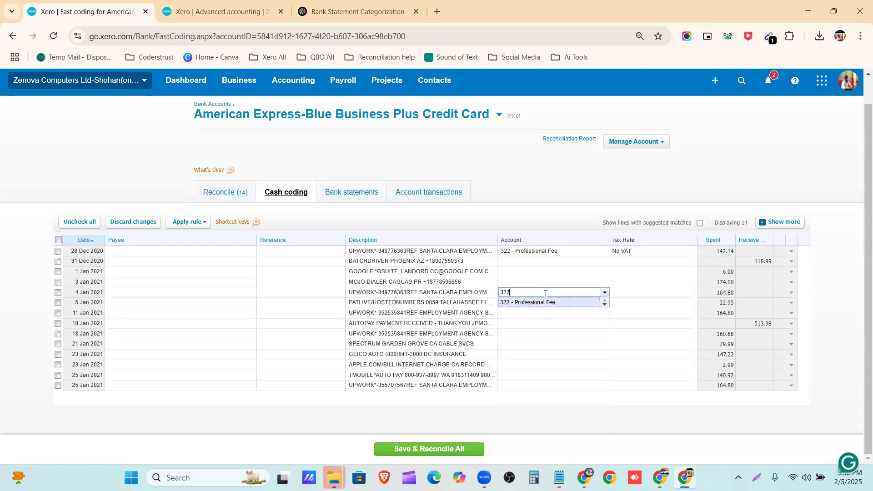
left_click(554, 303)
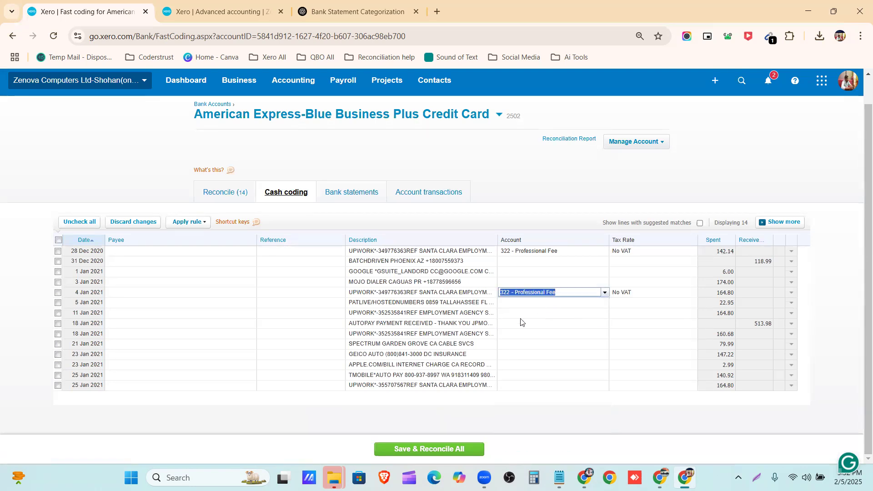
left_click(529, 313)
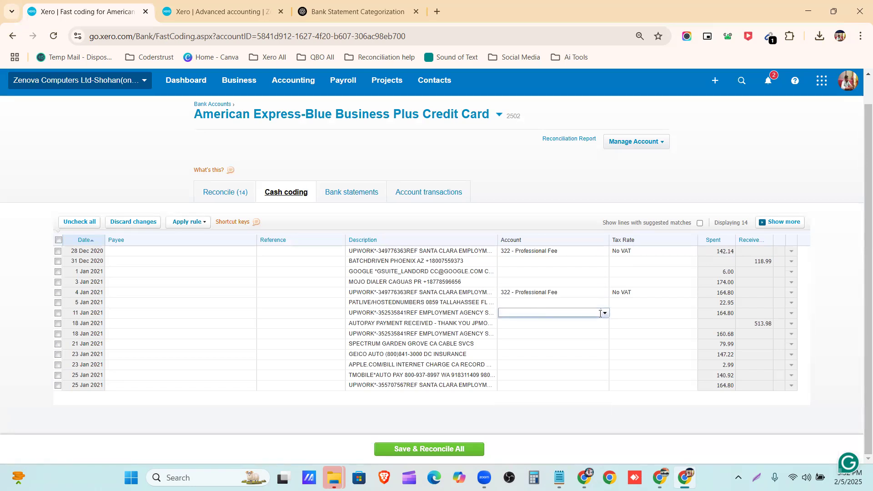
type("322")
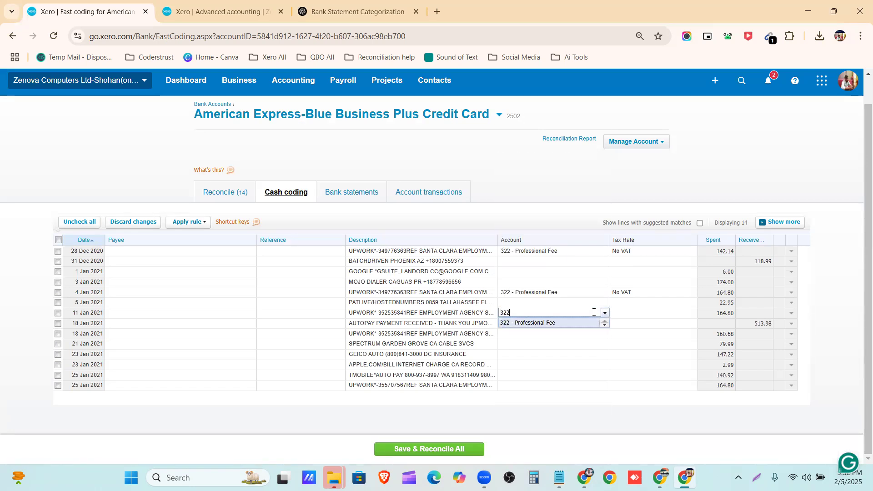
left_click(579, 323)
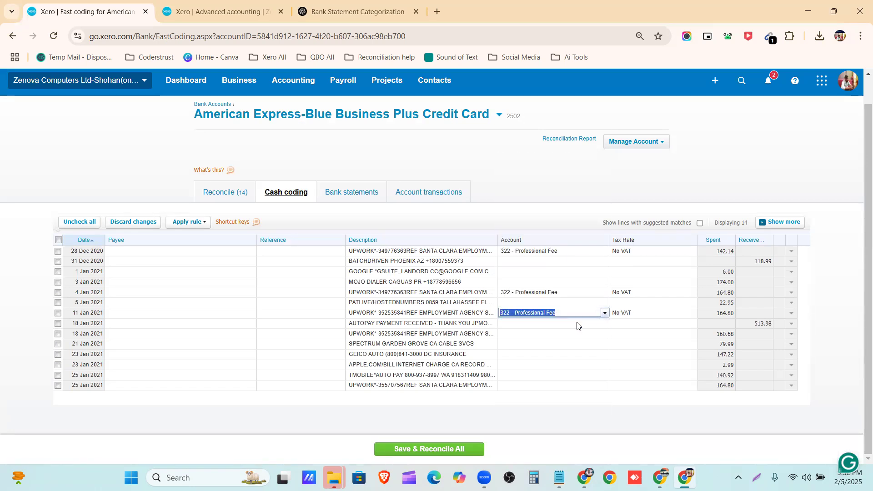
Step: Assign the 322 - Professional Fee account to the Upwork lines of 18 Jan and 25 Jan 2021
left_click(522, 334)
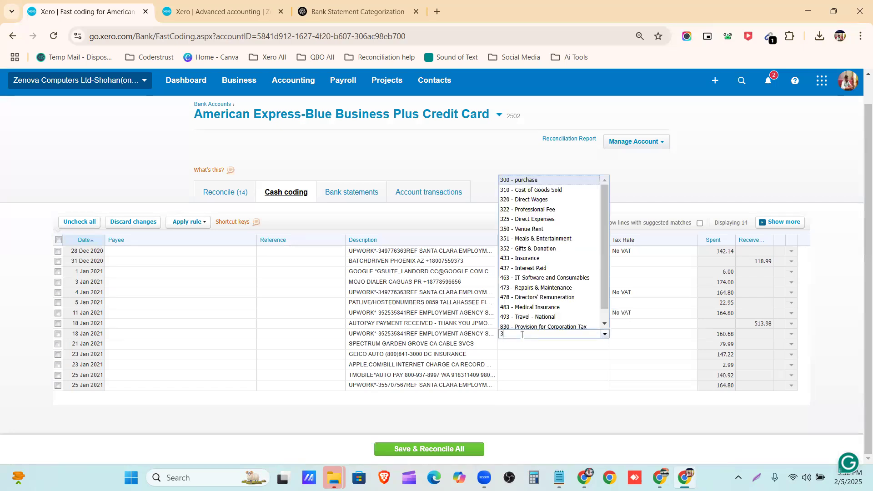
type("322")
left_click(523, 345)
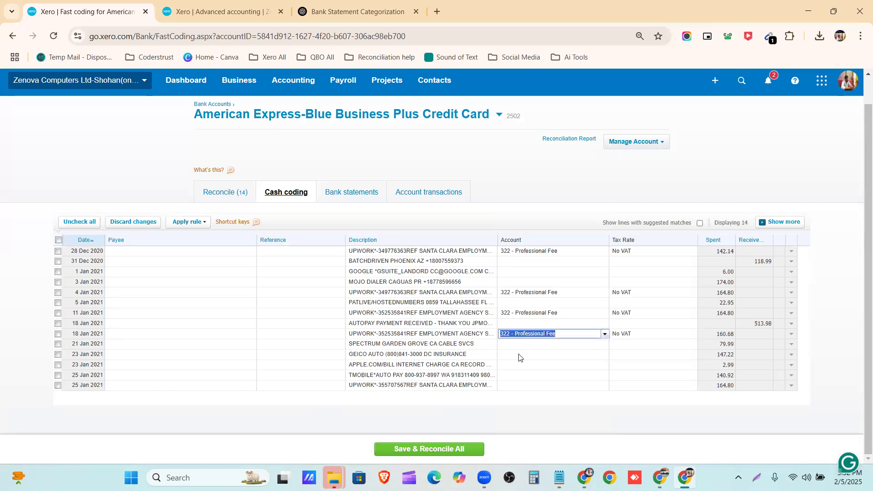
left_click(527, 387)
type("322")
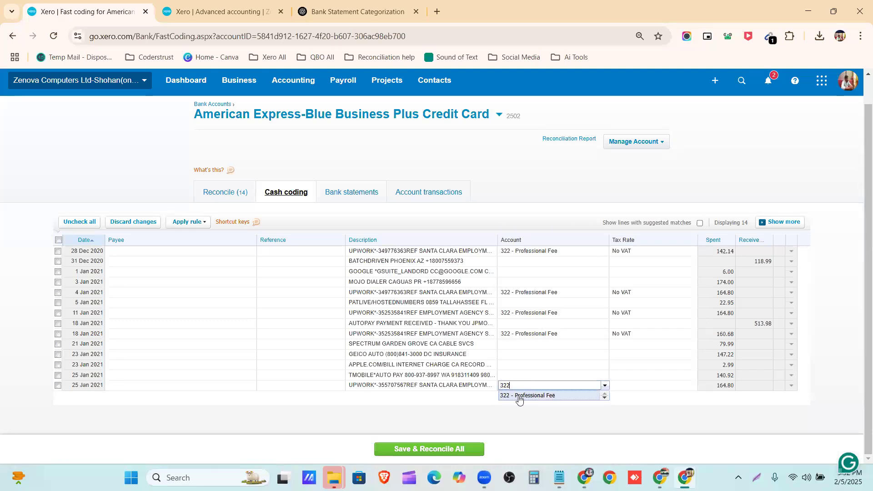
left_click(516, 399)
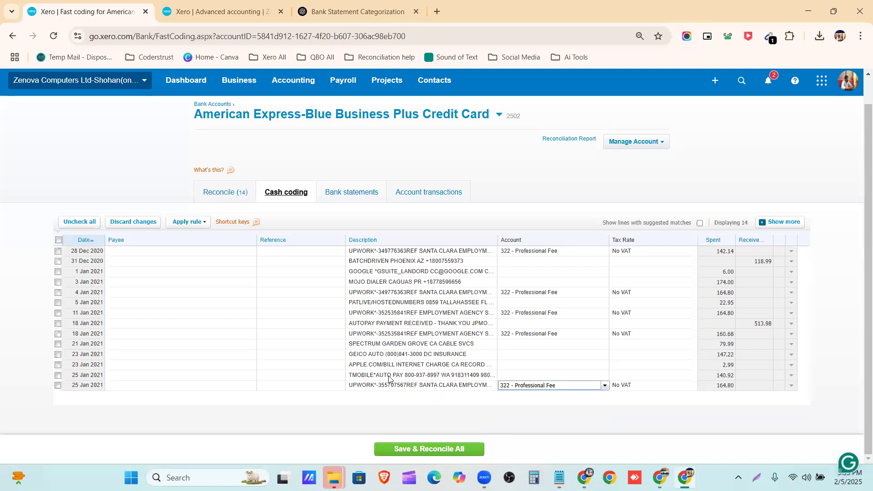
Step: Select the five Upwork lines coded to Professional Fee, then save and reconcile only those lines
left_click(58, 252)
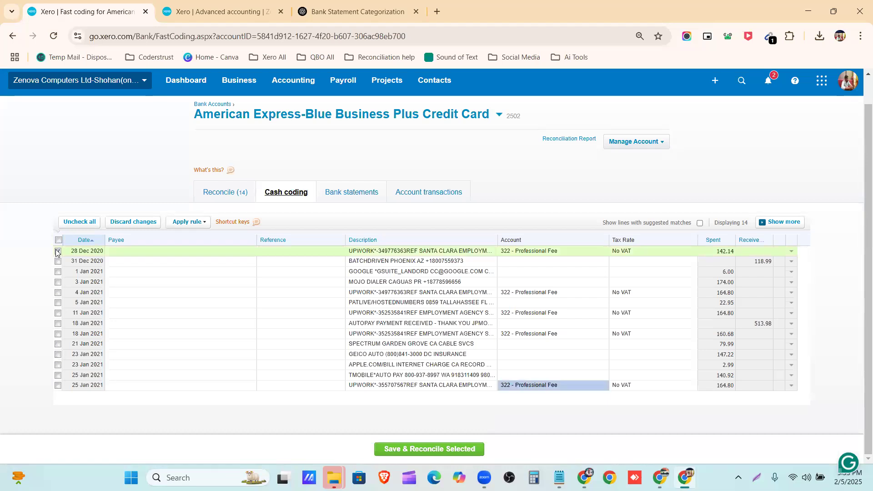
left_click(57, 293)
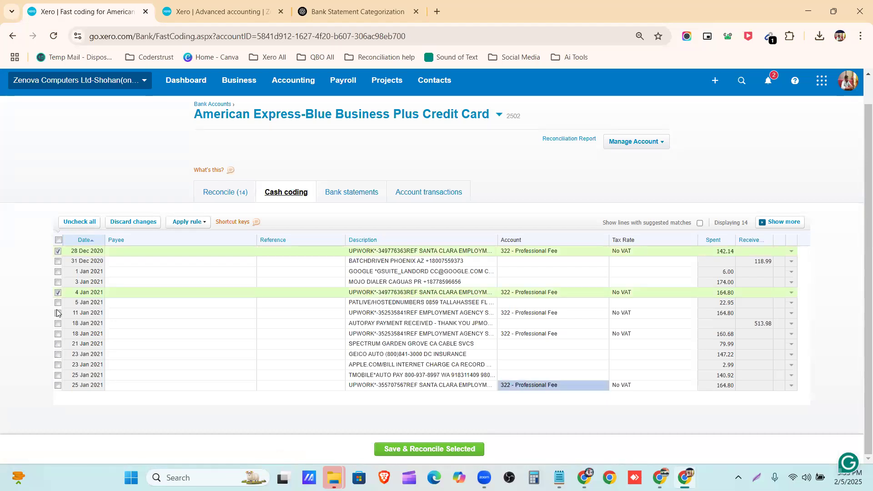
left_click(56, 314)
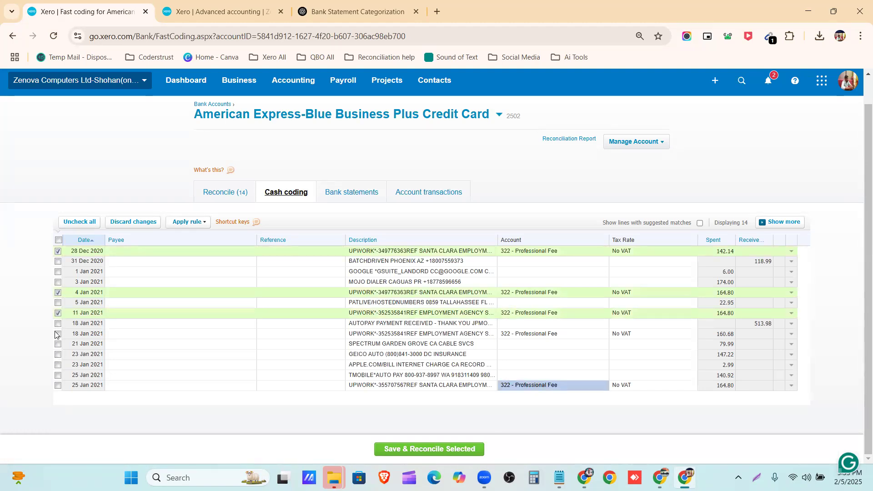
left_click(58, 334)
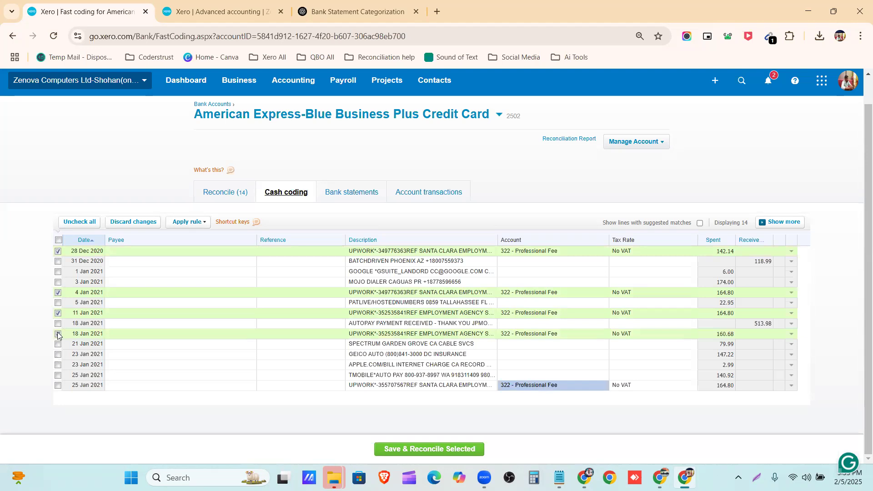
left_click(58, 386)
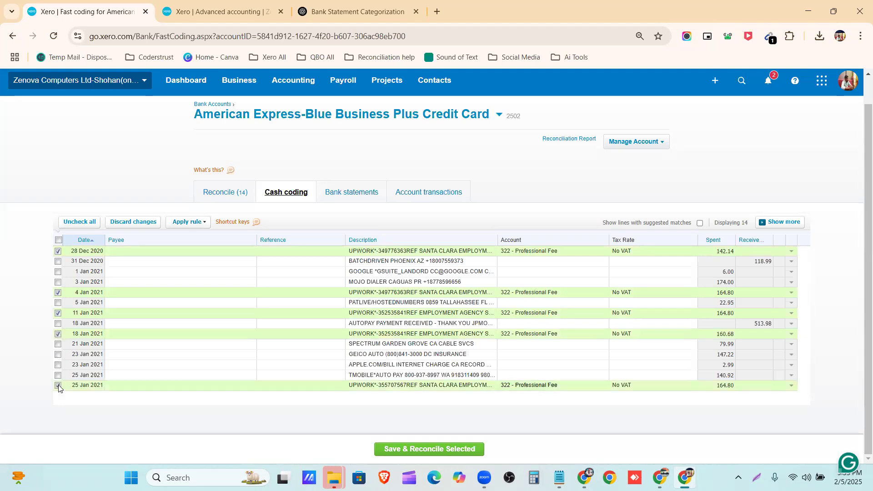
left_click(428, 449)
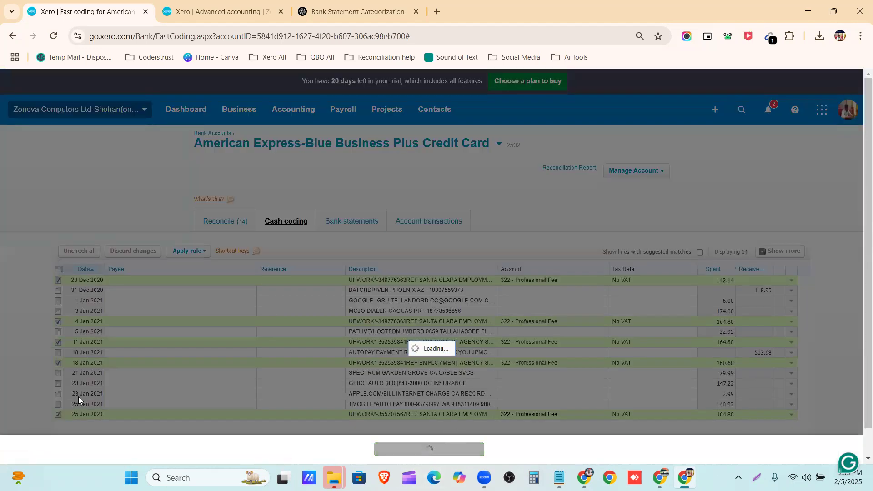
Step: Dismiss the save confirmation and assign the 440 - Dues and Subscriptions Expense account to the Apple.com/Bill line of 23 Jan 2021
left_click(477, 287)
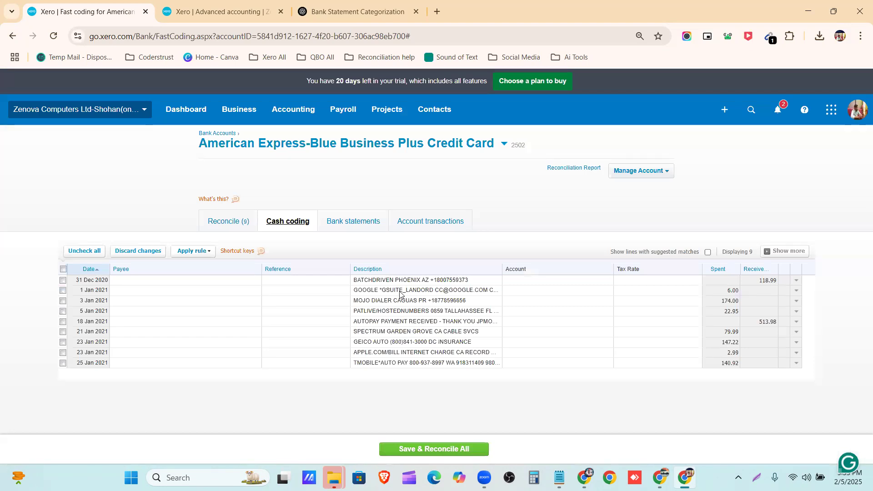
left_click(427, 354)
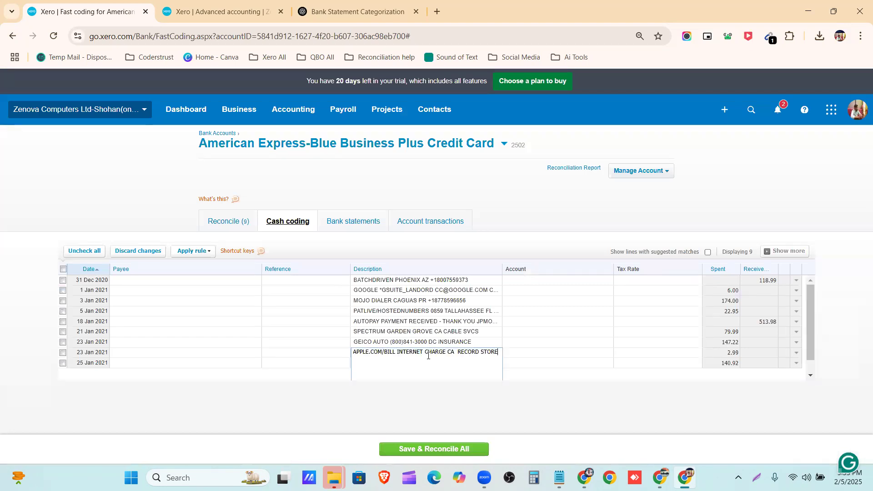
left_click(518, 351)
type("d")
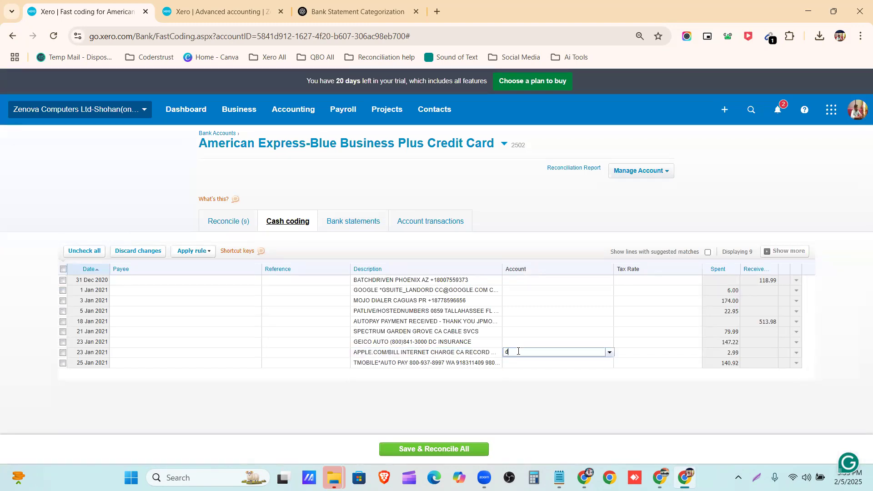
type("ues and Subscriptions Expense")
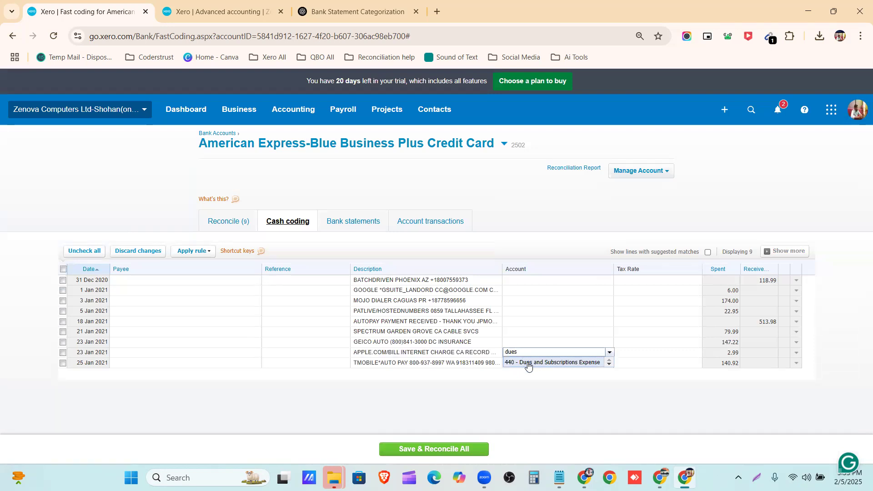
left_click(523, 362)
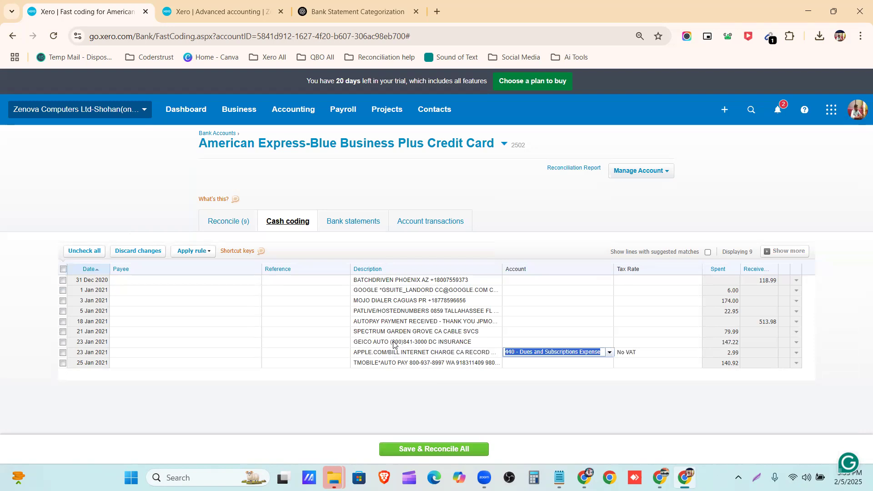
Step: Assign the 433 - Insurance account to the Geico Auto line of 23 Jan 2021 and set its tax rate to No VAT
left_click(509, 341)
type("ins")
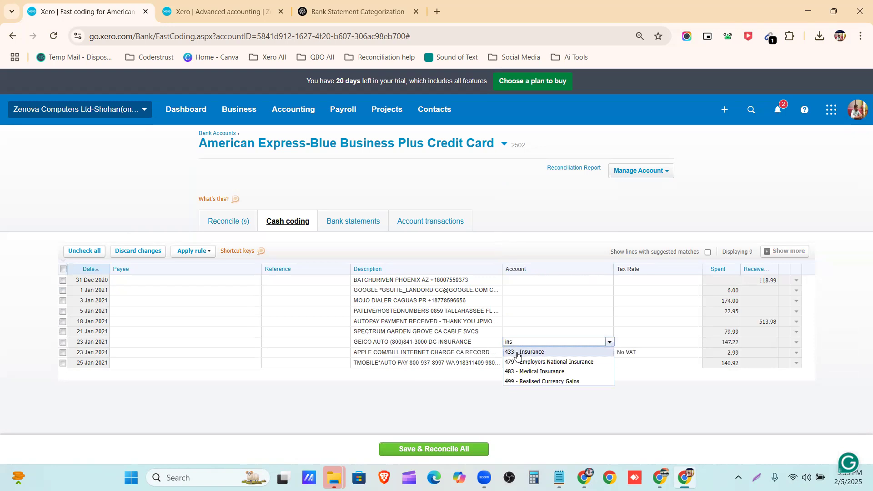
key("Return")
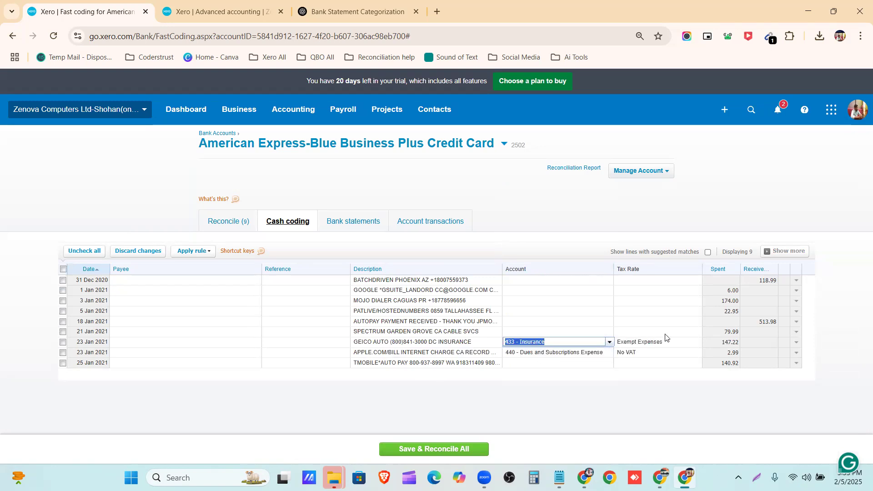
left_click(665, 341)
left_click(698, 342)
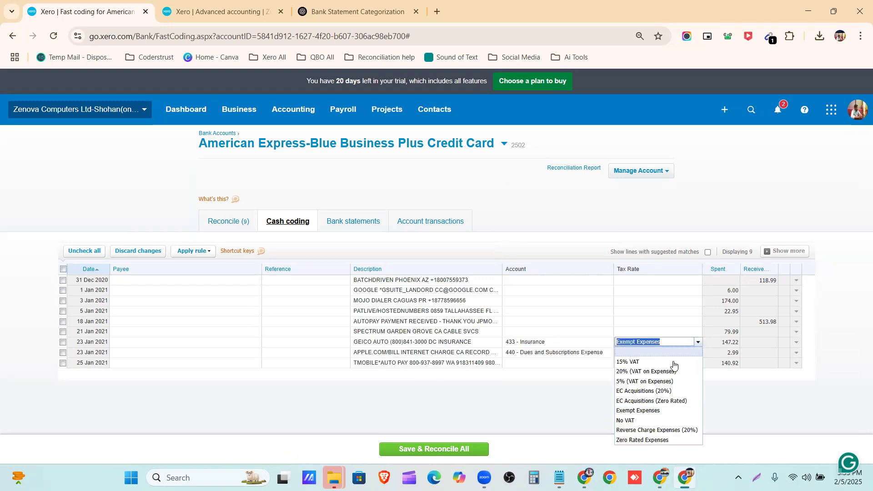
left_click(667, 420)
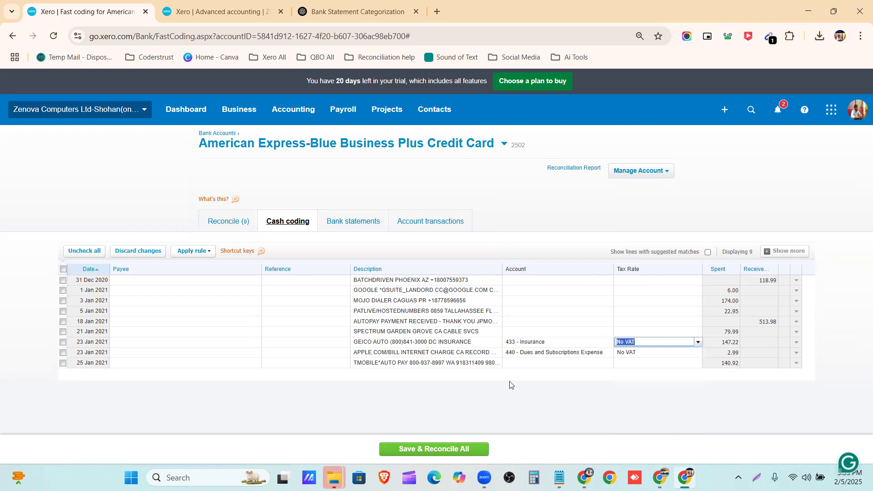
Step: Assign the 440 - Dues and Subscriptions Expense account to the Spectrum cable services line of 21 Jan 2021
left_click(426, 336)
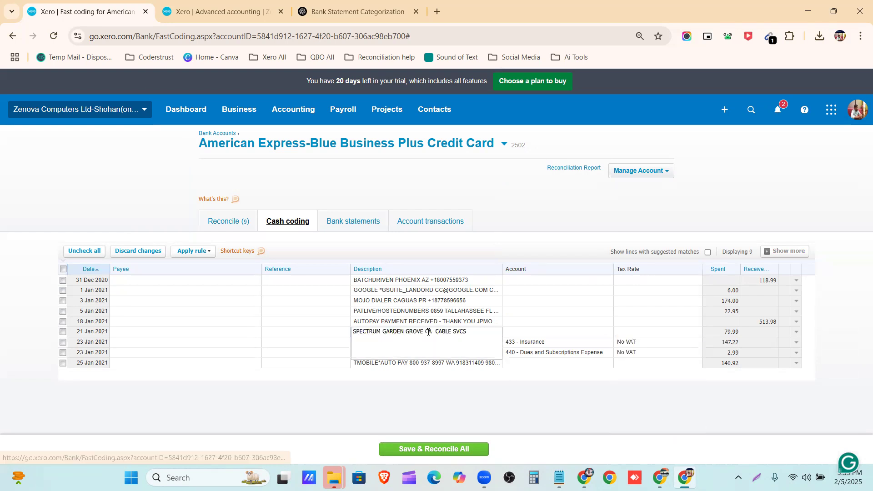
left_click(519, 334)
type("440")
left_click(529, 343)
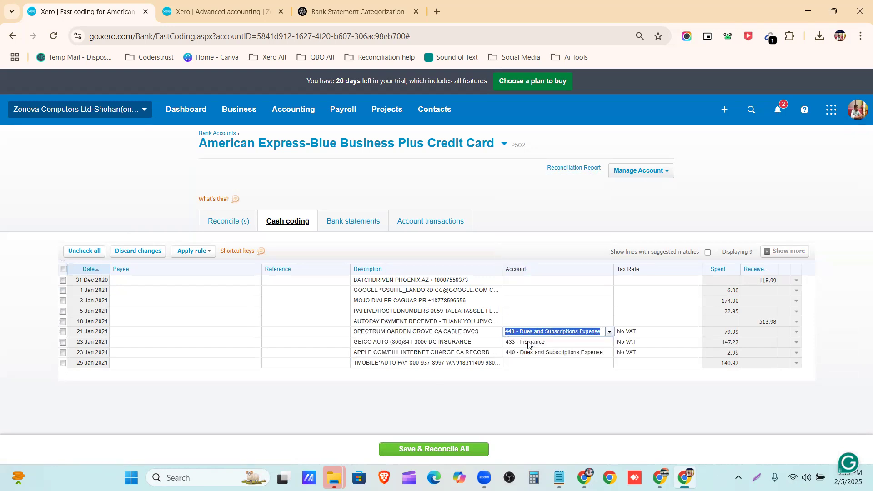
Step: Assign the 400 - Advertising & Marketing account to the Google Gsuite line of 1 Jan 2021 and set its tax rate to No VAT
left_click(547, 322)
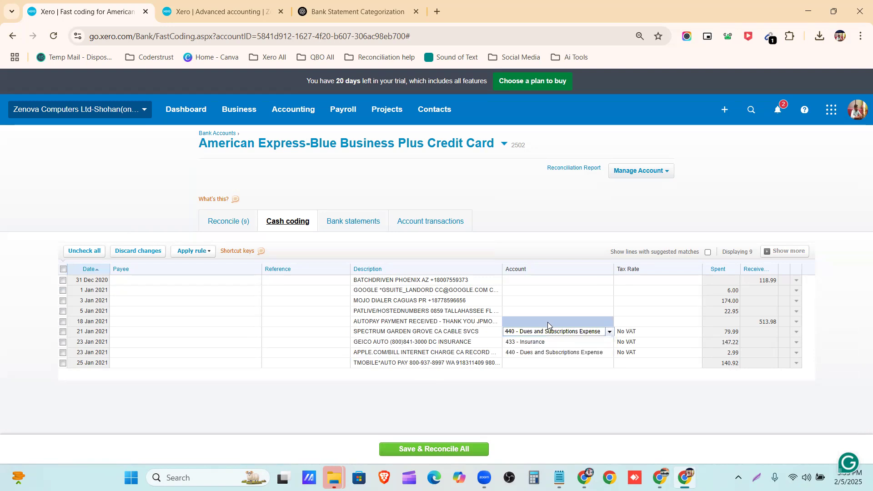
left_click(545, 311)
left_click(478, 312)
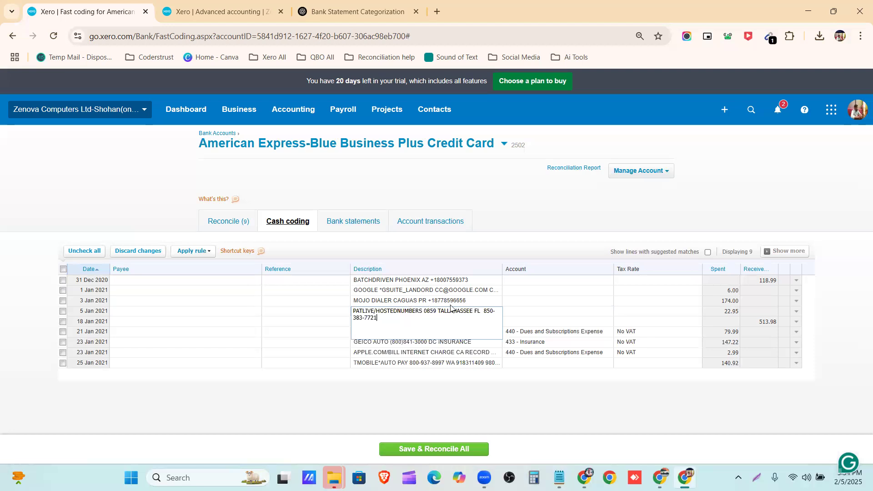
left_click(471, 300)
left_click(431, 291)
left_click(515, 290)
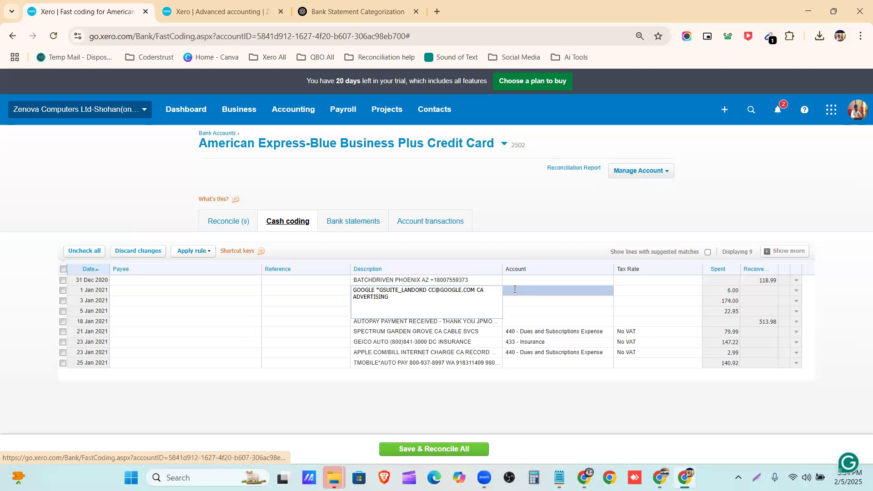
type("adver")
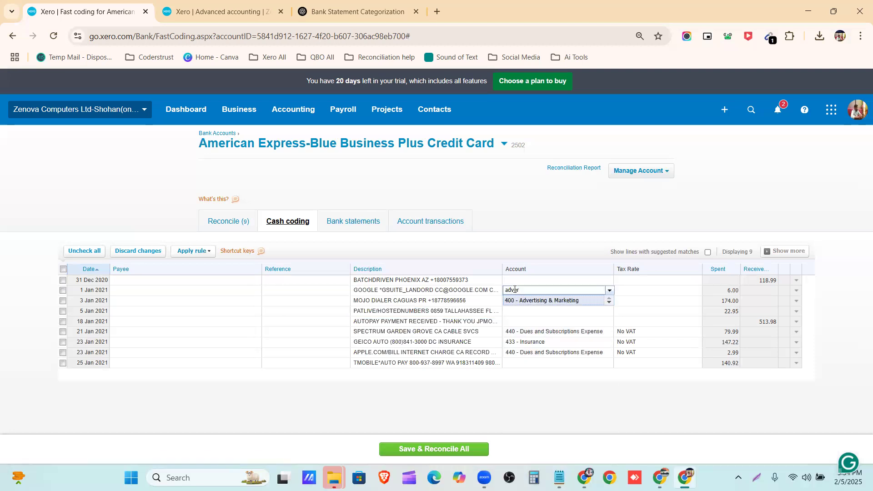
left_click(541, 301)
left_click(635, 290)
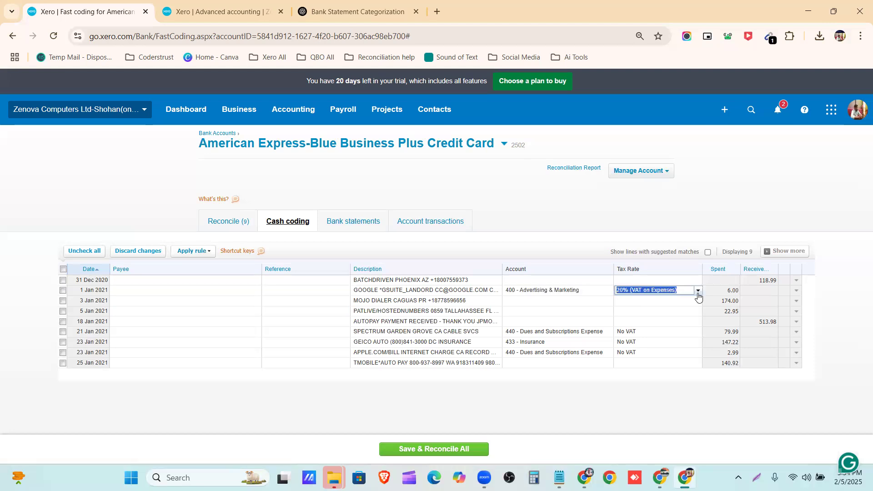
left_click(661, 370)
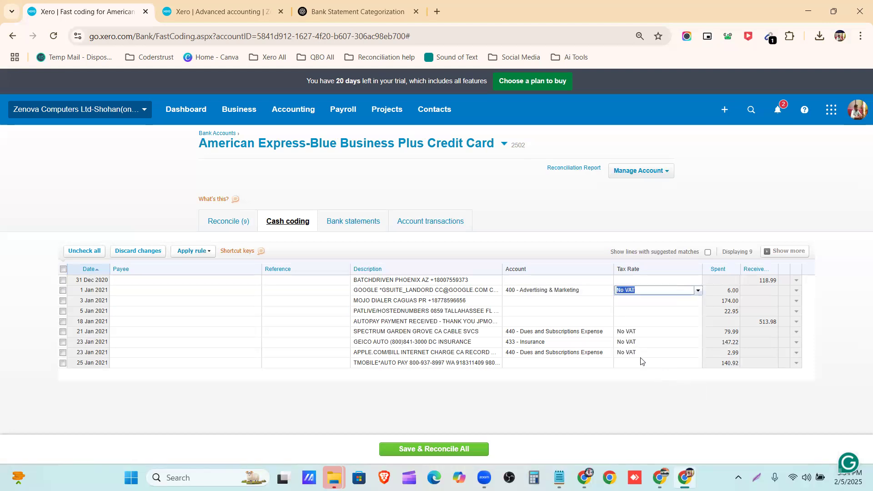
Step: Select the coded Google, Spectrum, Geico and Apple lines, then save and reconcile only those four lines
left_click(427, 282)
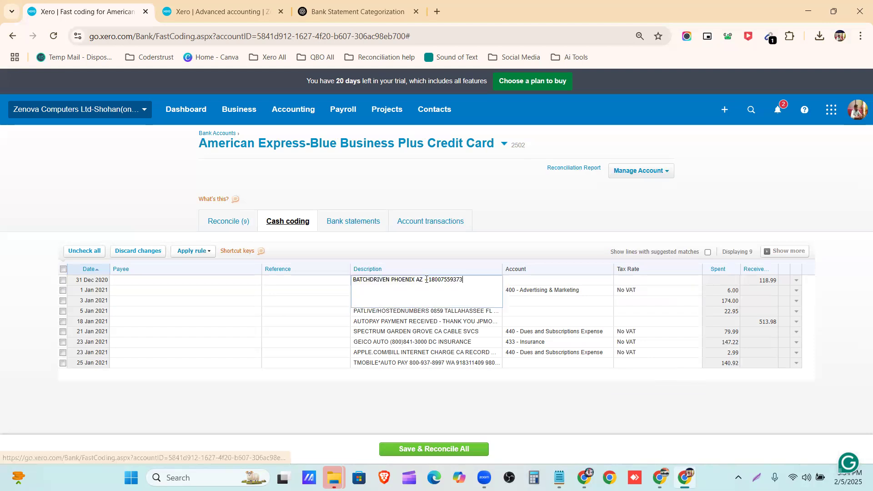
left_click(528, 281)
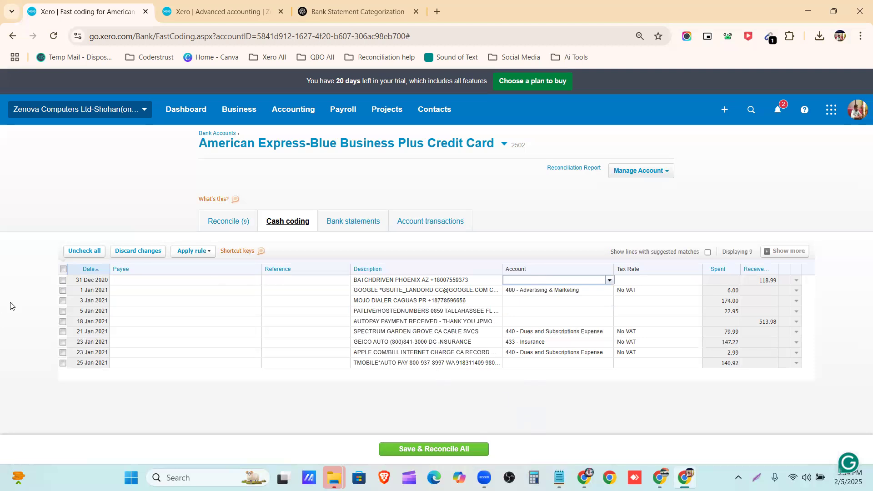
left_click(62, 291)
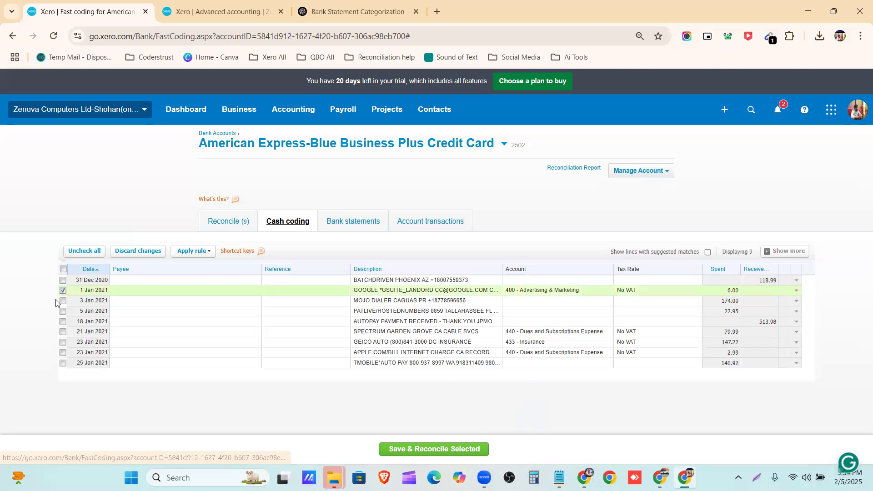
left_click(63, 332)
left_click(63, 342)
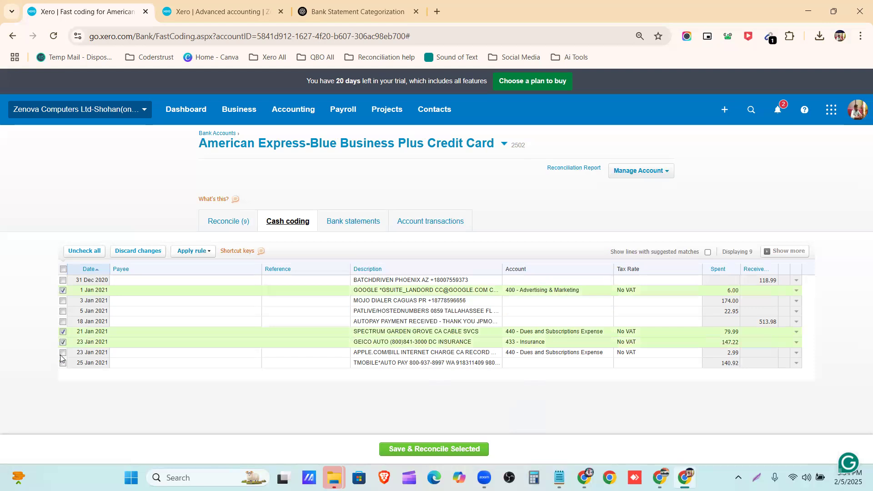
left_click(62, 353)
left_click(464, 448)
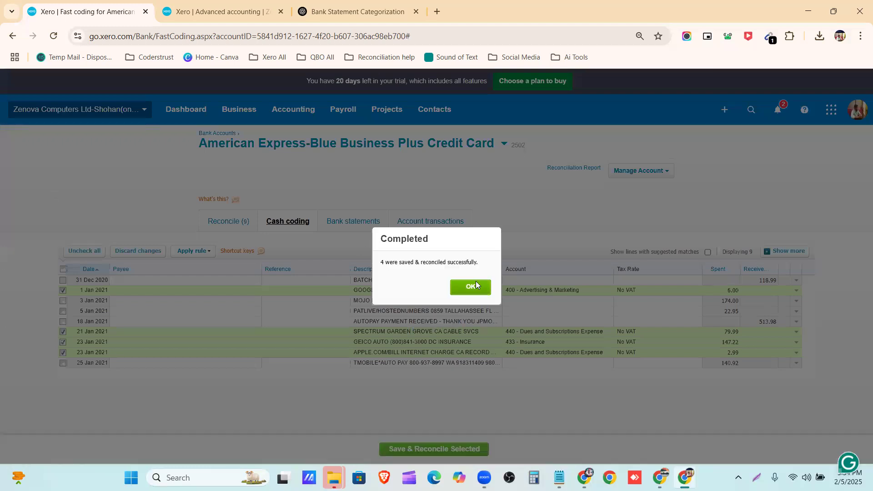
left_click(475, 284)
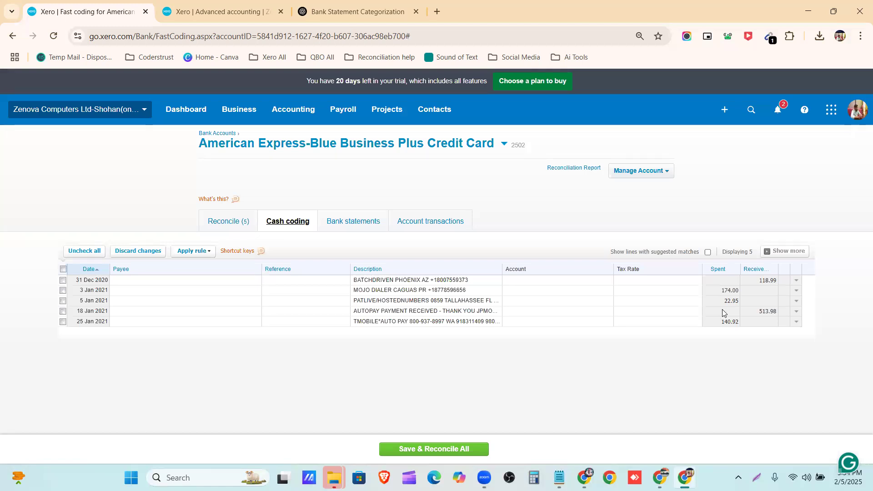
Step: Go to the card's remaining unreconciled lines and check the statement details of the Batchdriven line of 31 Dec 2020
left_click(217, 230)
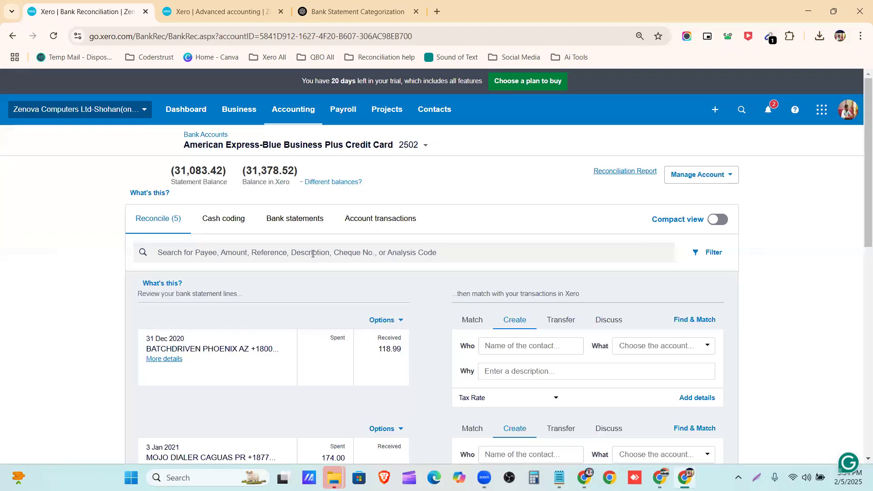
left_click(172, 362)
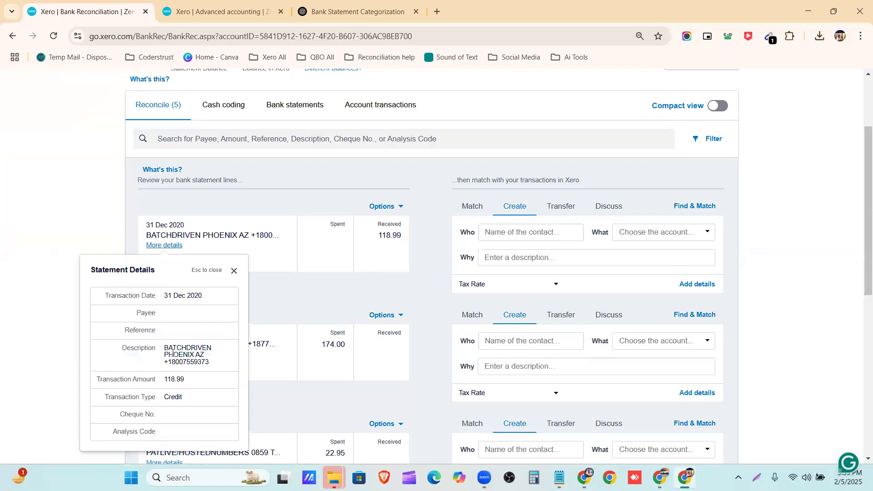
left_click(233, 270)
Step: Reconcile the Autopay Payment Received line of 18 Jan 2021 as a transfer with the Metro Bank– Checking account
scroll(283, 269, "down", 3)
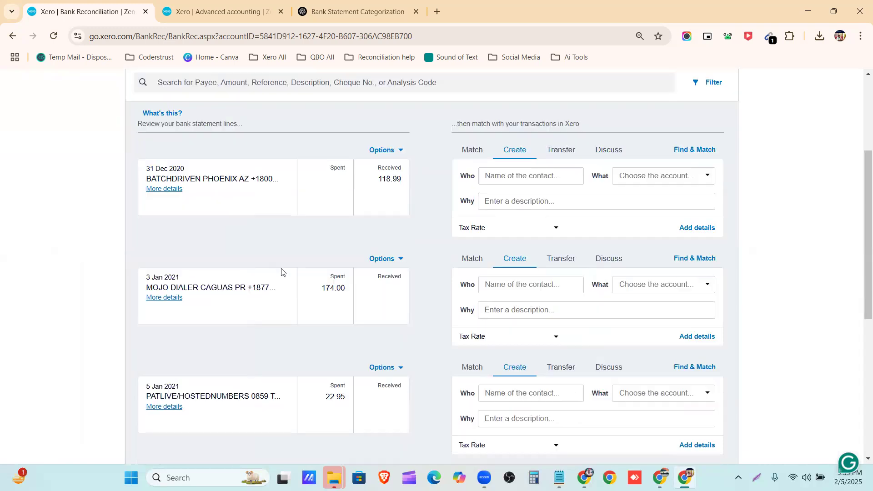
scroll(395, 254, "down", 2)
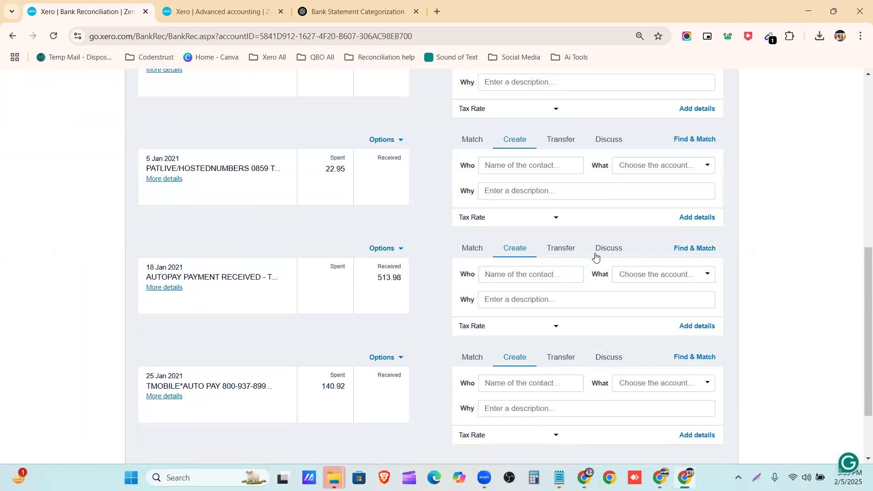
left_click(560, 248)
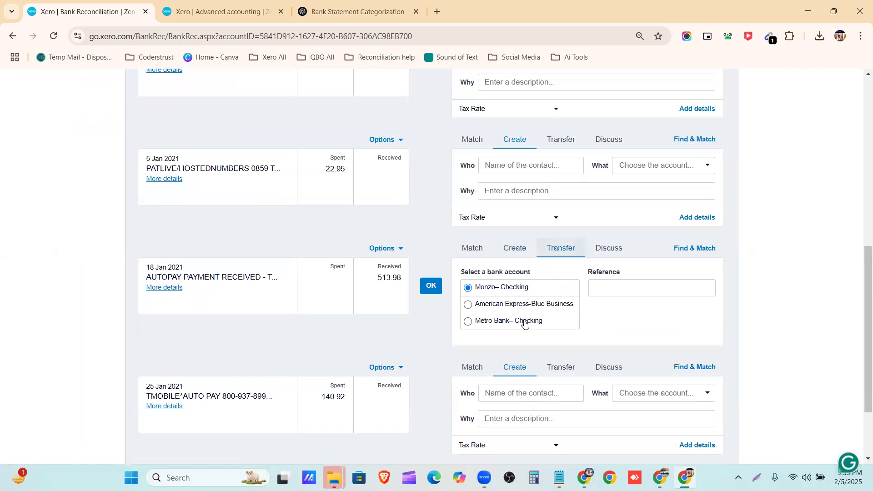
left_click(524, 322)
left_click(430, 285)
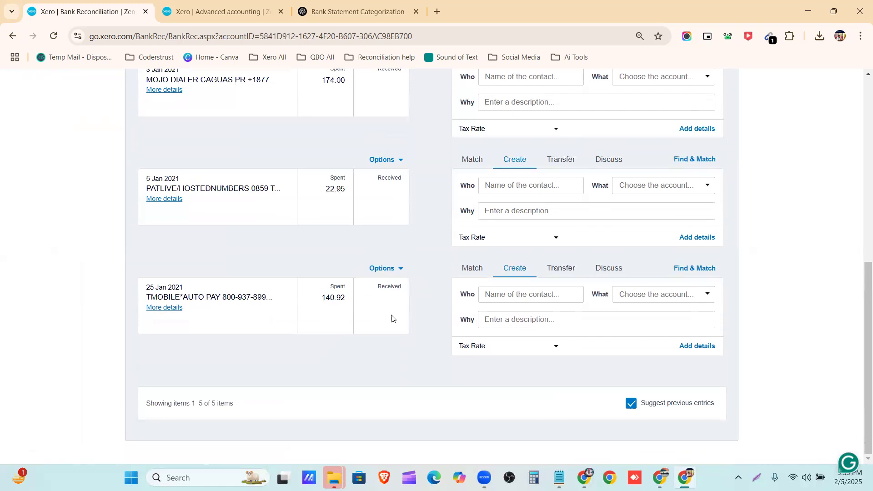
Step: Check the T-Mobile line of 25 Jan 2021 and reconcile it as a transfer with the Metro Bank– Checking account
left_click(171, 309)
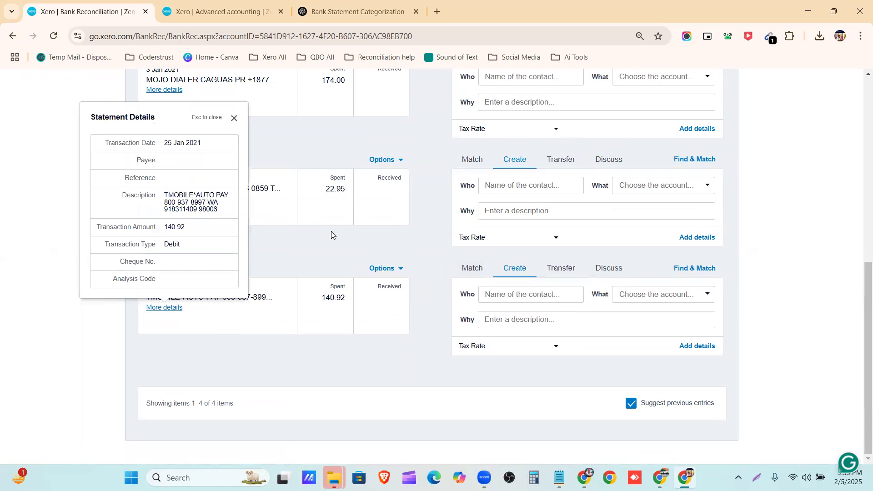
left_click(235, 120)
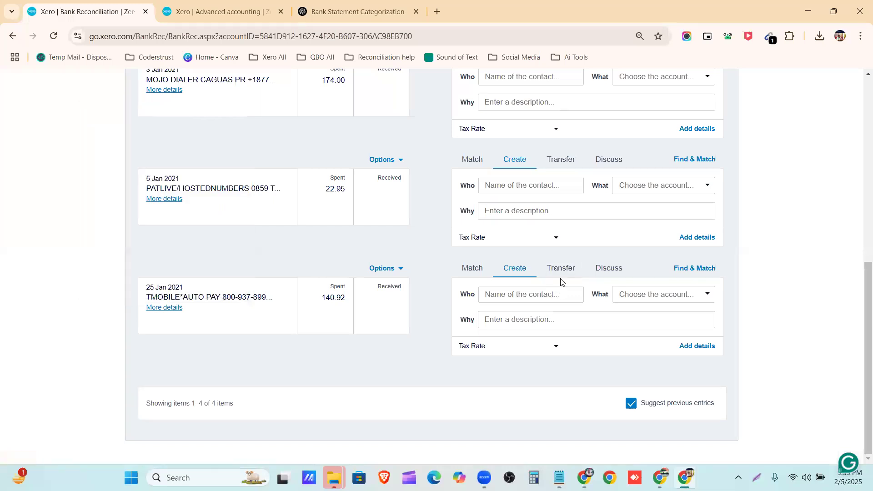
left_click(559, 277)
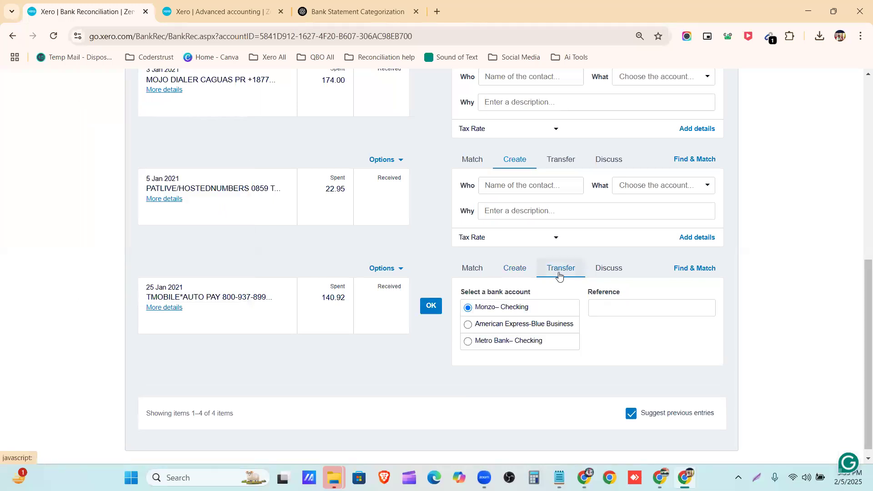
left_click(608, 277)
left_click(529, 308)
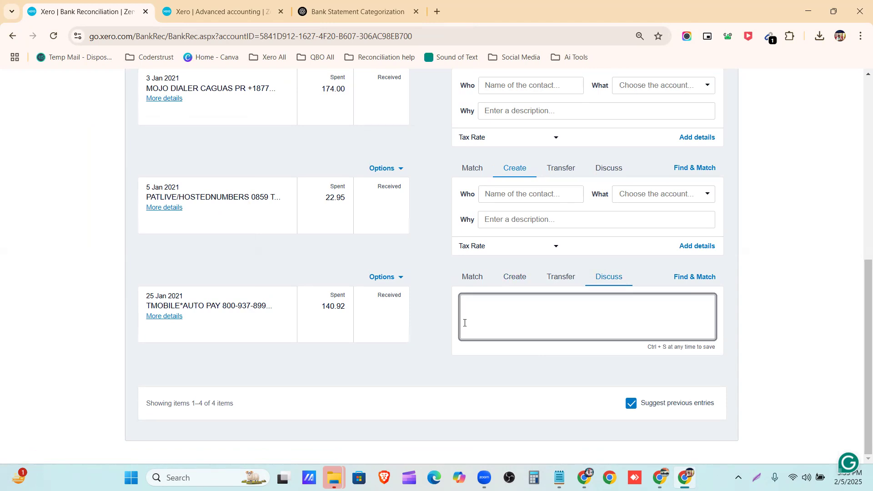
left_click(571, 278)
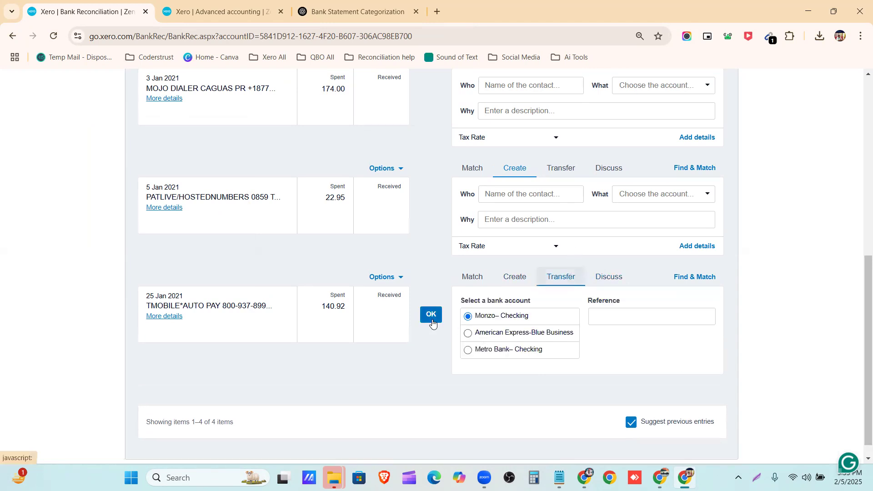
left_click(469, 350)
left_click(429, 314)
Step: Reconcile the Patlive/Hostednumbers line of 5 Jan 2021 as a transfer with the Metro Bank– Checking account
left_click(561, 269)
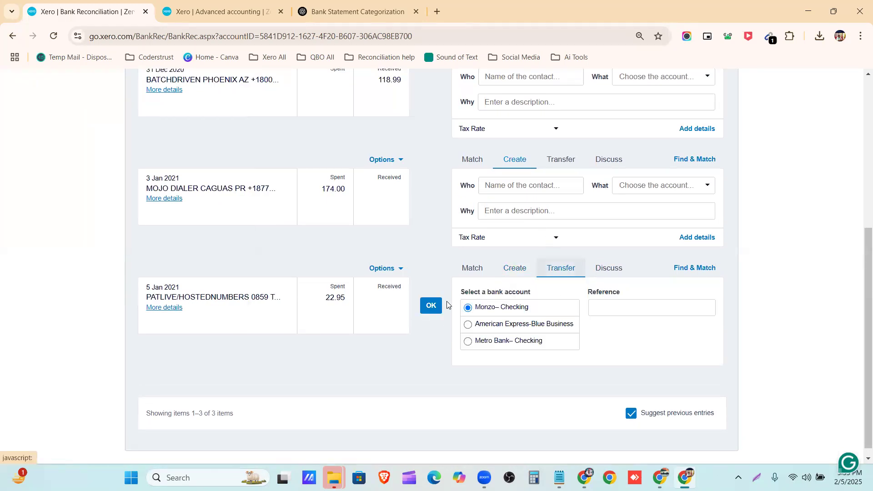
left_click(484, 342)
left_click(431, 305)
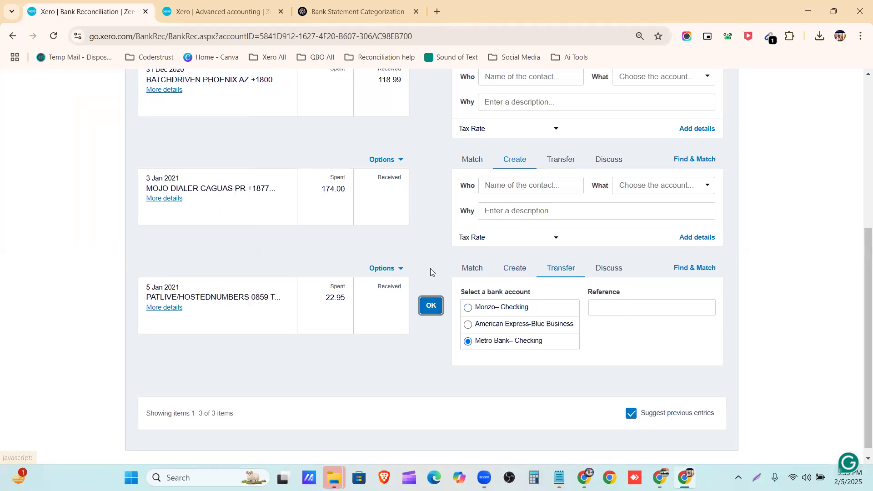
Step: Reconcile the Mojo Dialer line of 3 Jan 2021 as a transfer with the American Express-Blue Business account
left_click(560, 268)
left_click(480, 325)
left_click(427, 306)
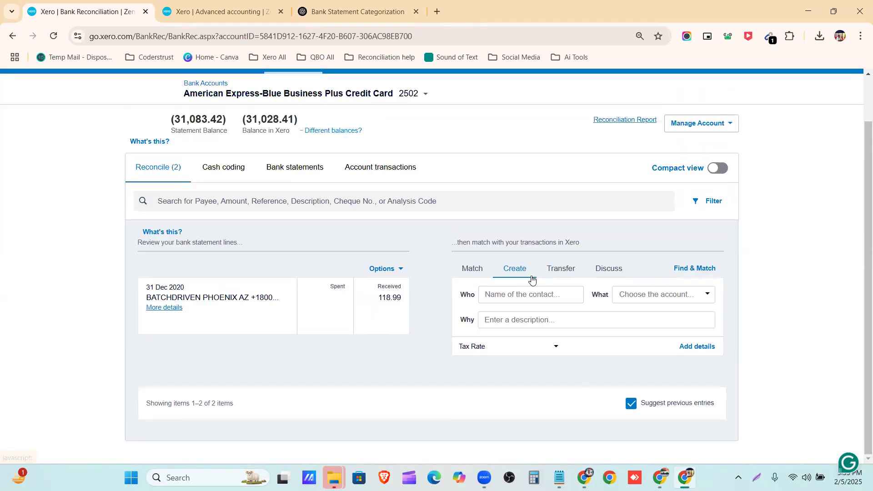
Step: Reconcile the Batchdriven line of 31 Dec 2020 as a transfer with the American Express-Blue Business account
left_click(559, 270)
left_click(491, 325)
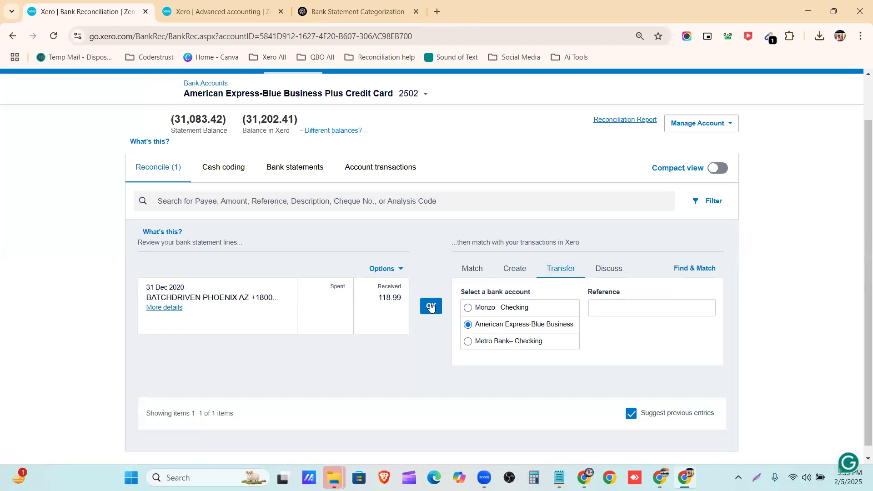
left_click(430, 305)
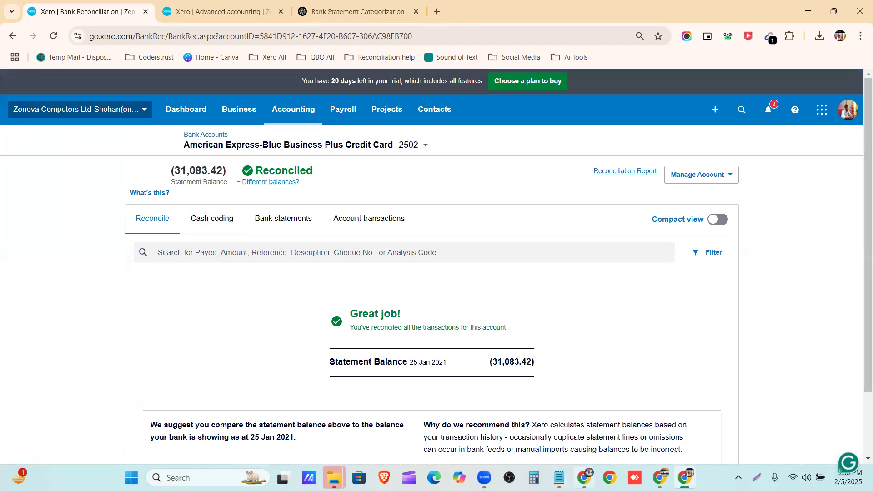
Step: Compare the reconciled statement balance with the New Balance on the Blue Business Plus credit card PDF statement
left_click(584, 477)
left_click_drag(479, 181, 441, 181)
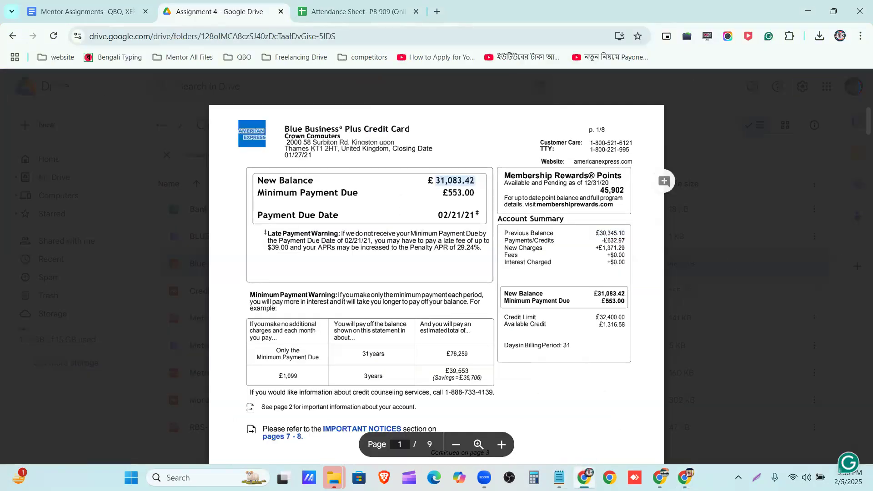
left_click(584, 477)
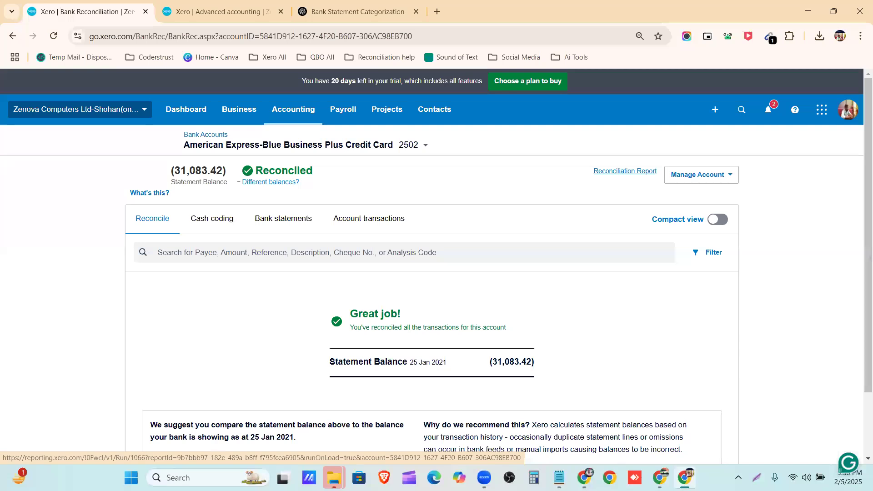
Step: Review the card's account transactions, marking the 25 Jan 2021 line of 164.80, then view the account management options from the reconciliation page
left_click(386, 230)
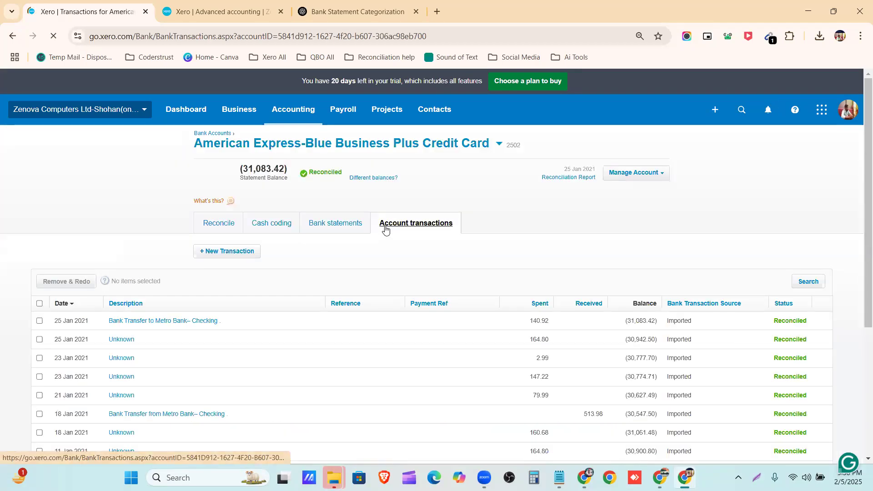
left_click(38, 340)
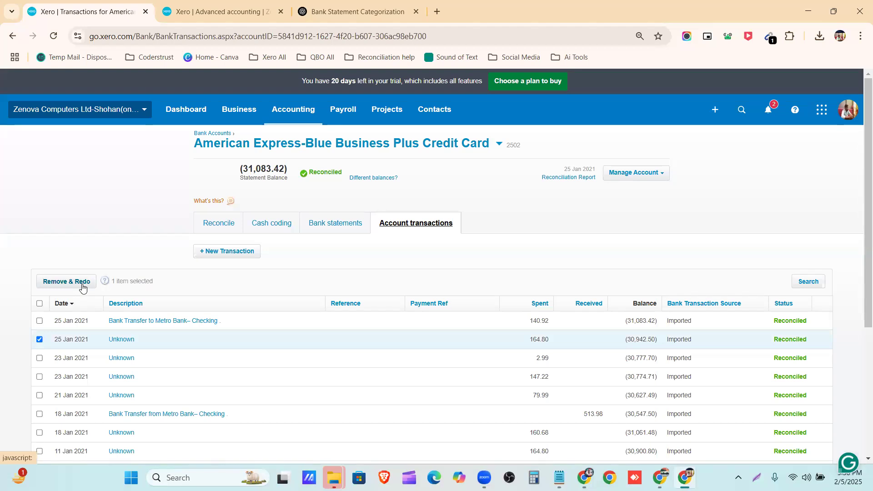
left_click(222, 227)
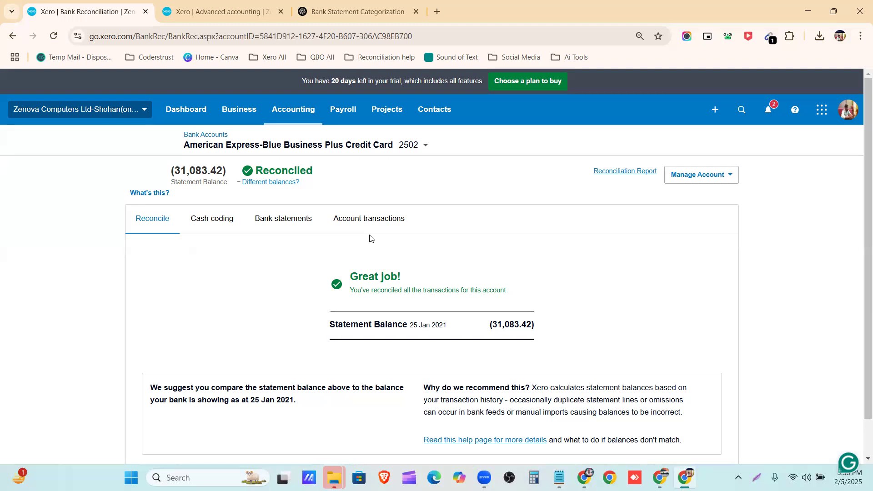
left_click(727, 174)
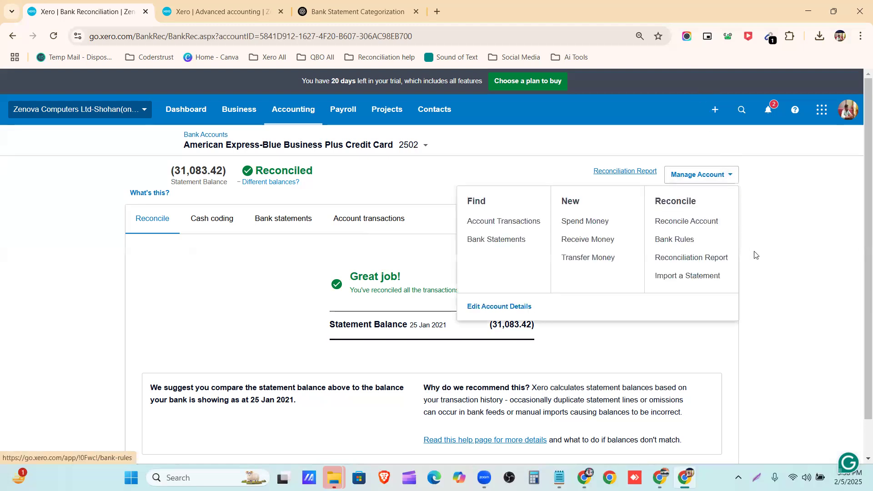
left_click(796, 245)
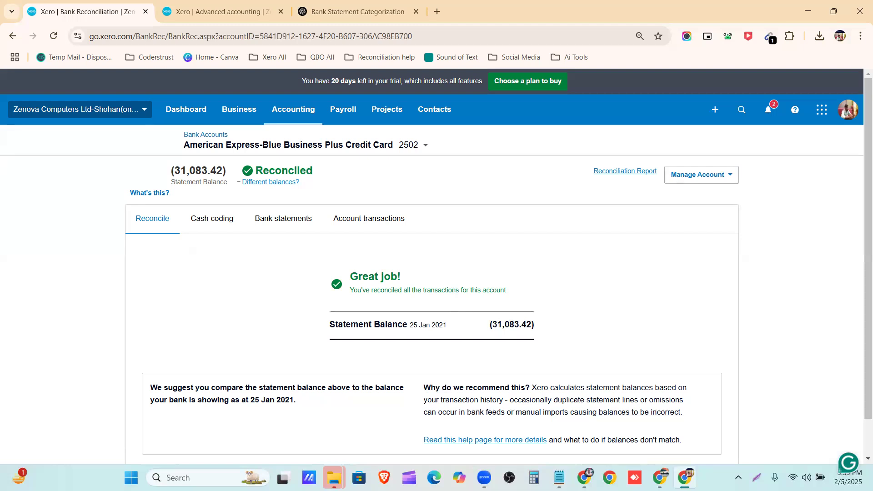
Step: Close the PDF statement and highlight the task "Make 10 Journal entries (as your own)" in the Google Docs assignment list
left_click(584, 477)
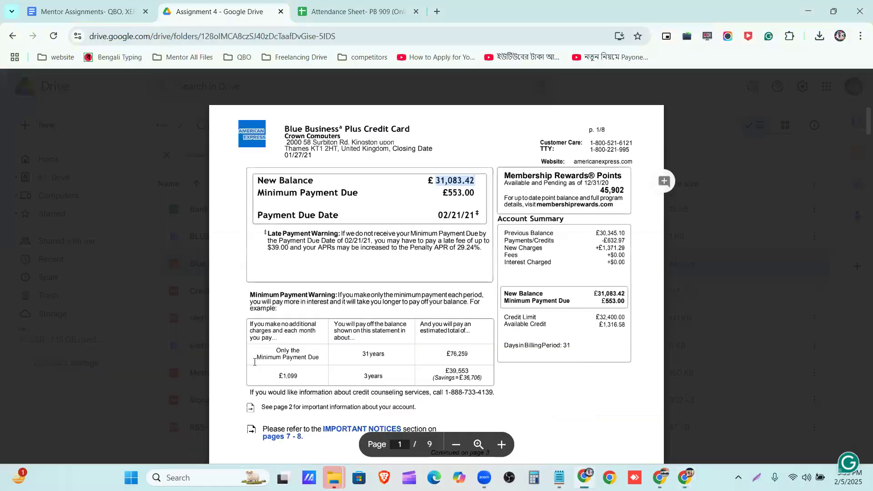
key("Escape")
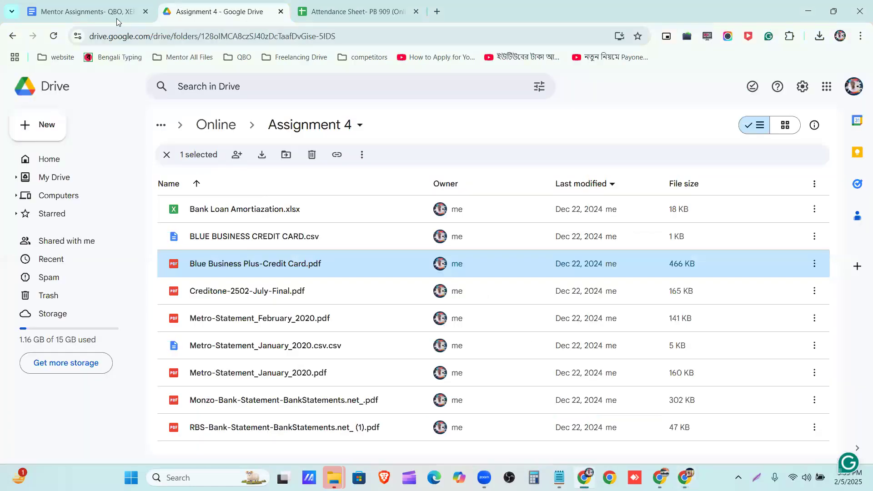
left_click(87, 11)
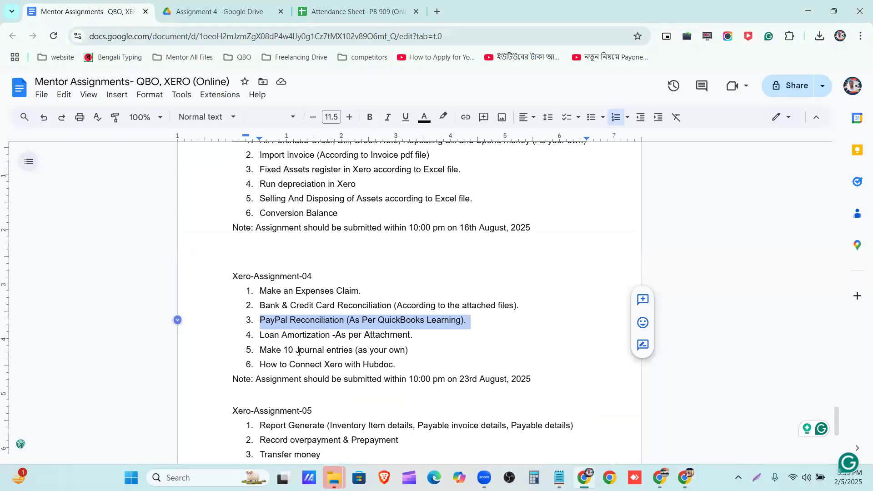
double_click(299, 350)
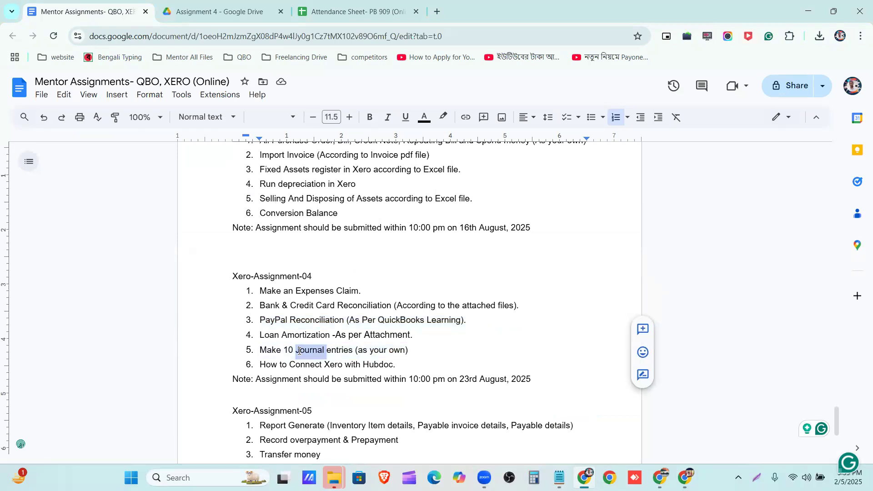
triple_click(298, 350)
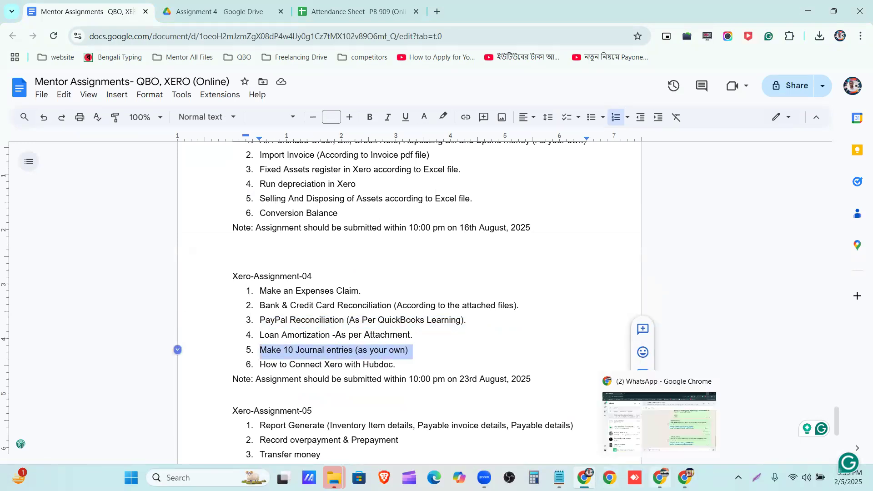
Step: Return to Xero, view the advanced accounting features, and start a new manual journal
left_click(685, 477)
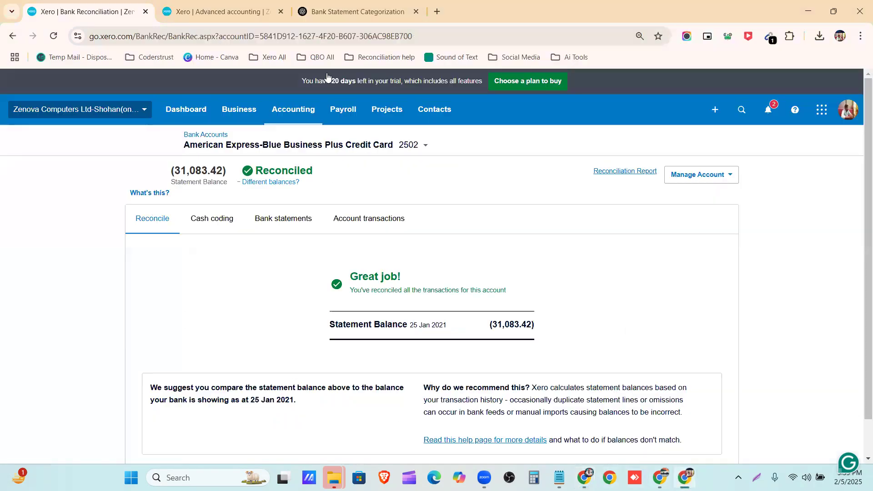
left_click(289, 113)
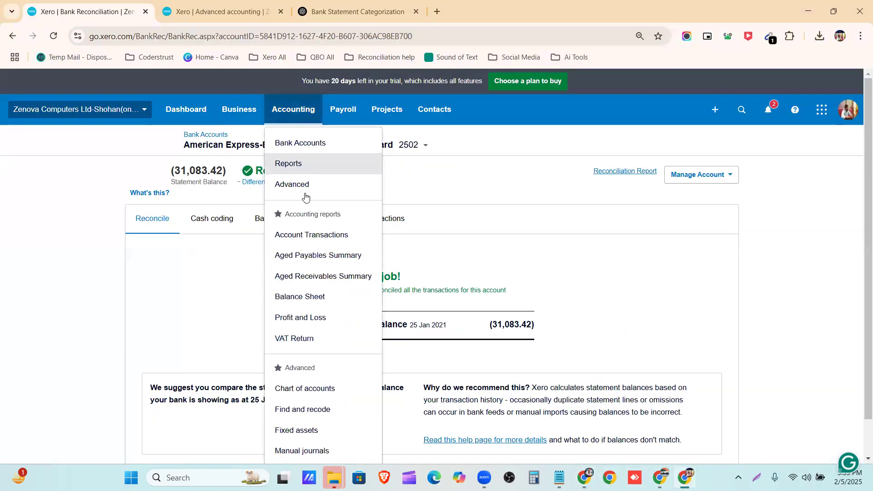
left_click(305, 196)
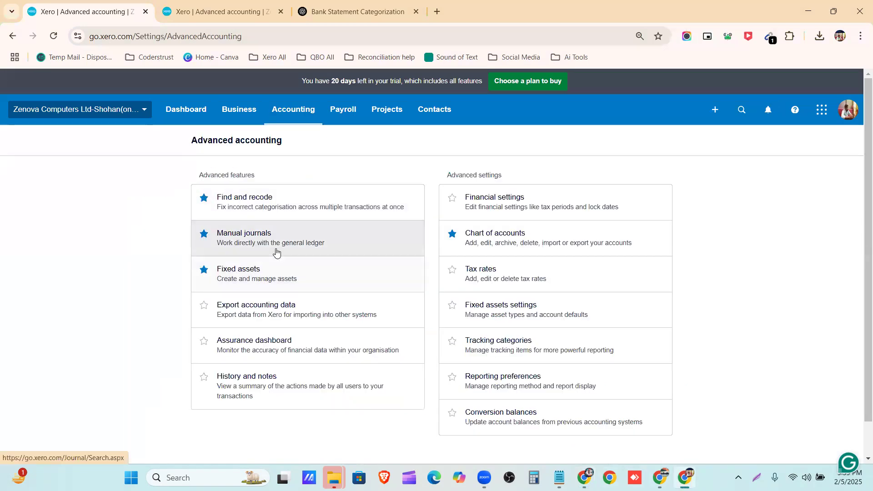
left_click(715, 109)
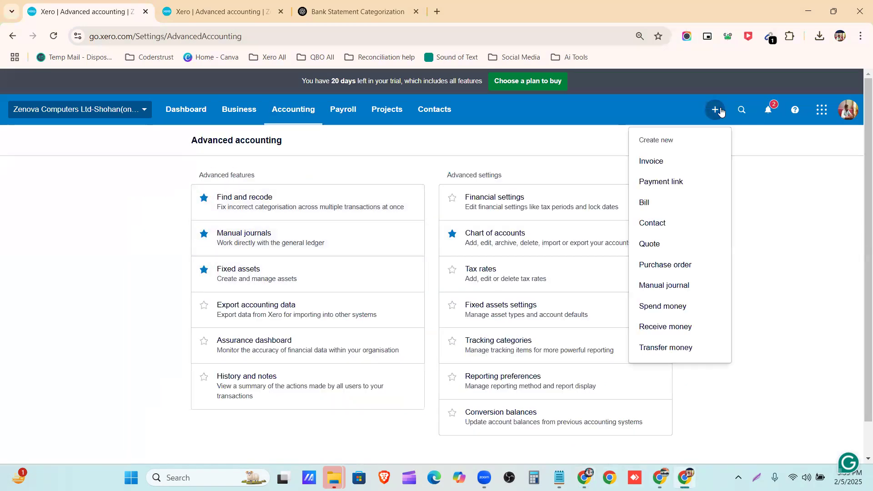
left_click(698, 285)
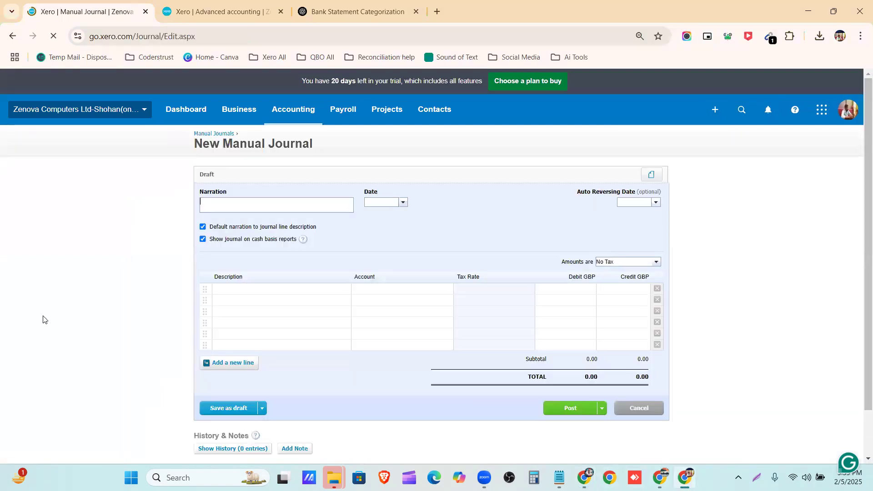
Step: Switch the journal's default narration and cash basis reports options off and back on
left_click(202, 227)
left_click(202, 239)
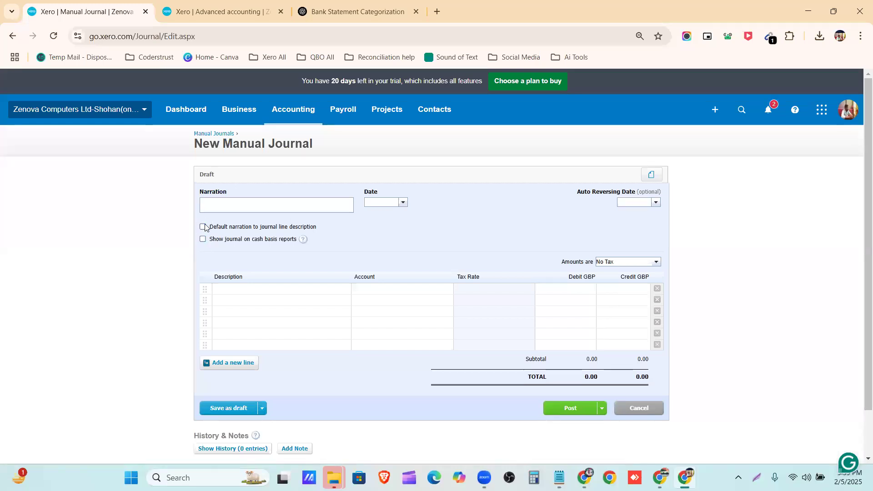
left_click(203, 227)
left_click(203, 240)
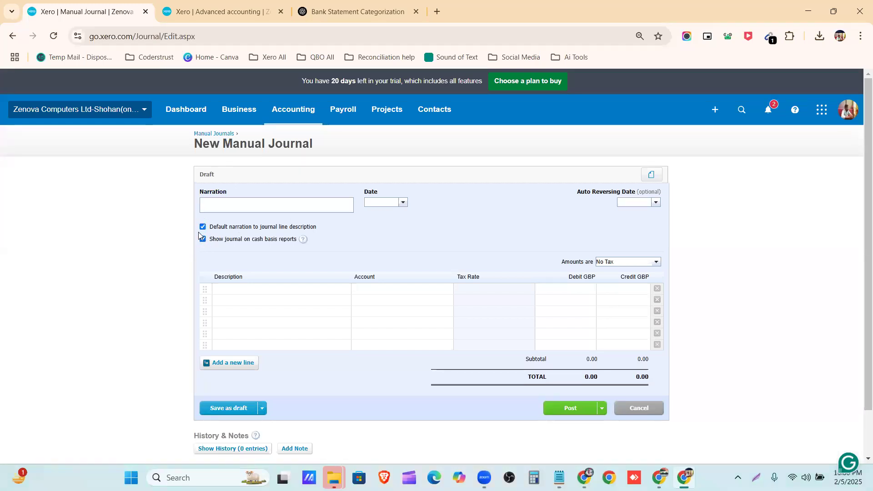
left_click(223, 203)
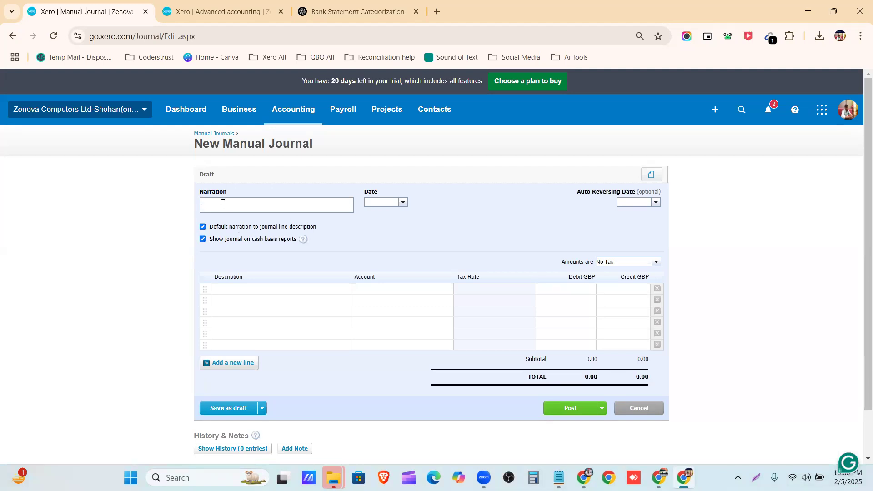
left_click(241, 289)
left_click(243, 325)
left_click(247, 300)
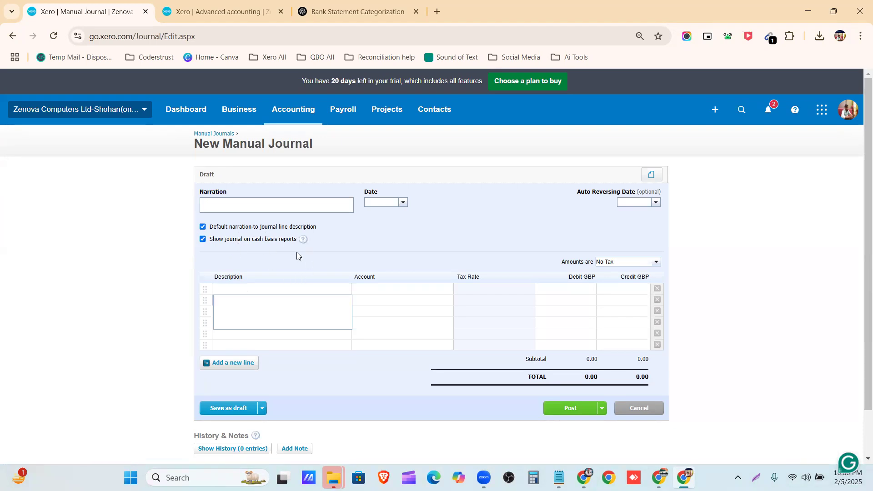
Step: Exclude the manual journal from cash basis reports and read the help text for that option
left_click(203, 240)
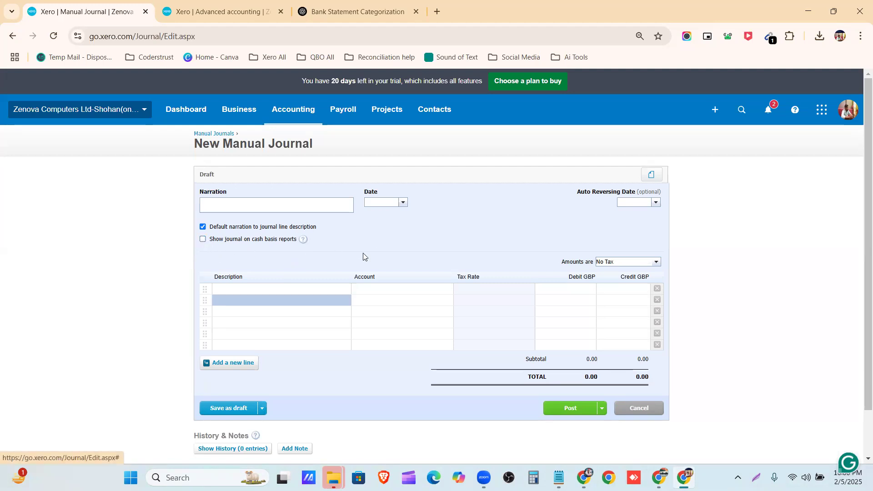
left_click(303, 240)
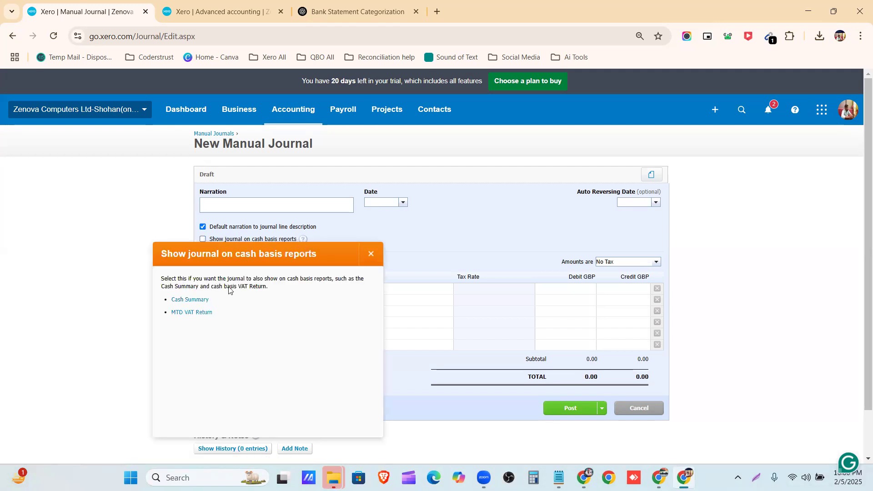
left_click(372, 255)
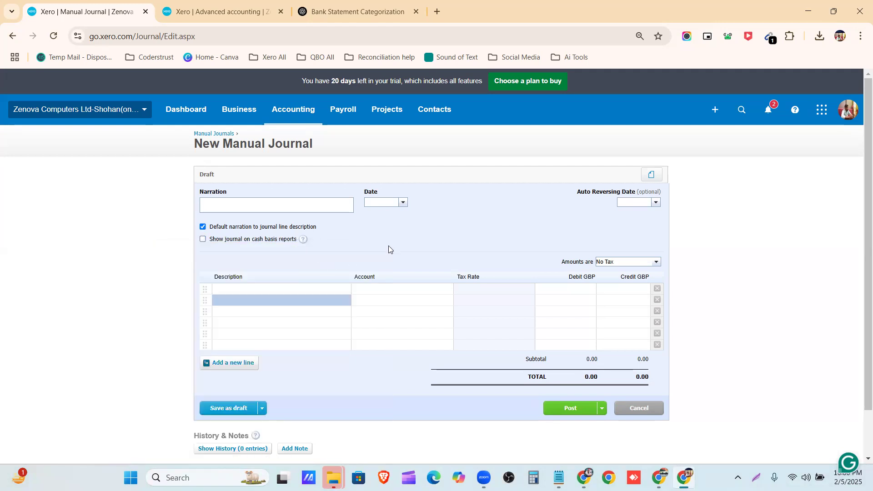
Step: View the accounts available for the first journal line without choosing one
left_click(375, 290)
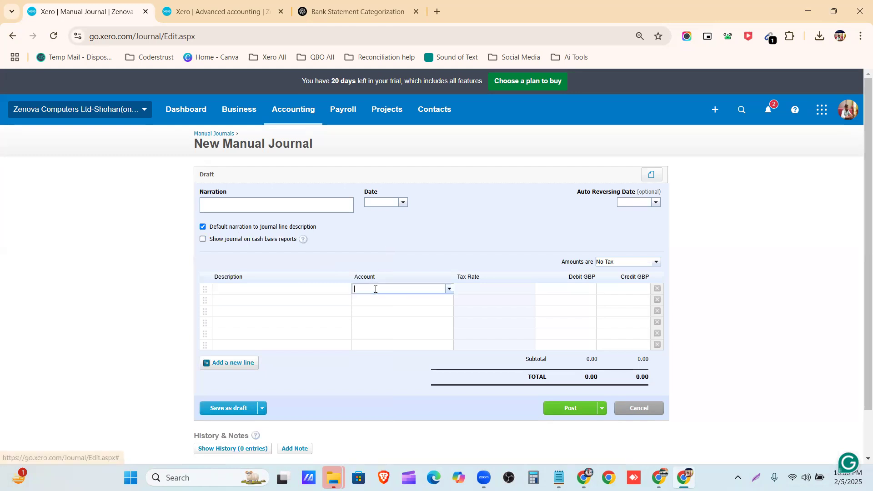
left_click(450, 289)
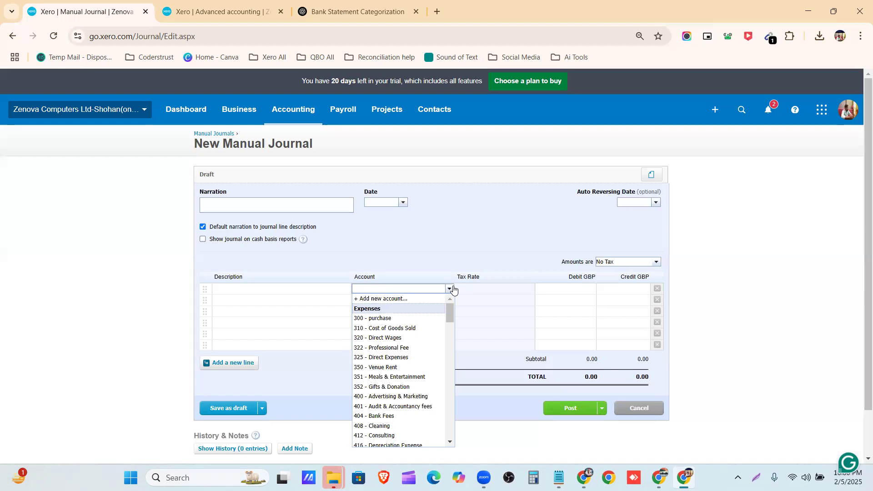
left_click(701, 303)
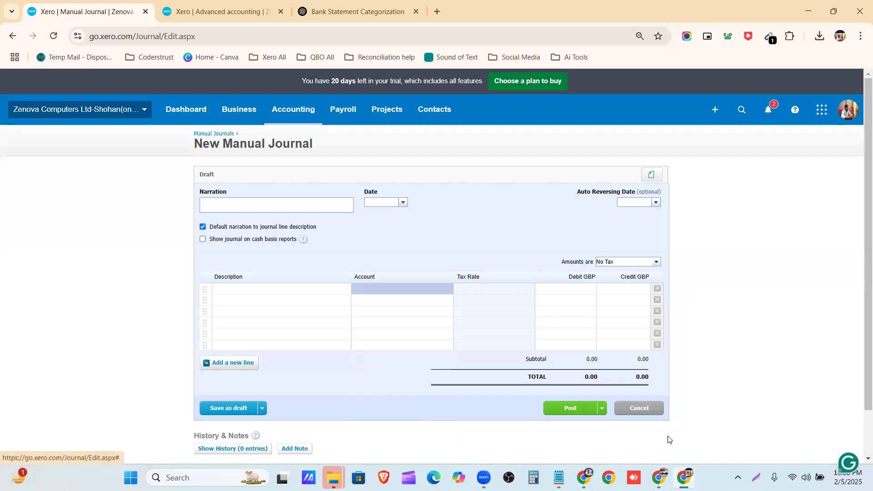
Step: Return to the Google Docs assignment list and review the tasks under Xero-Assignment-03 and Xero-Assignment-04
left_click(584, 477)
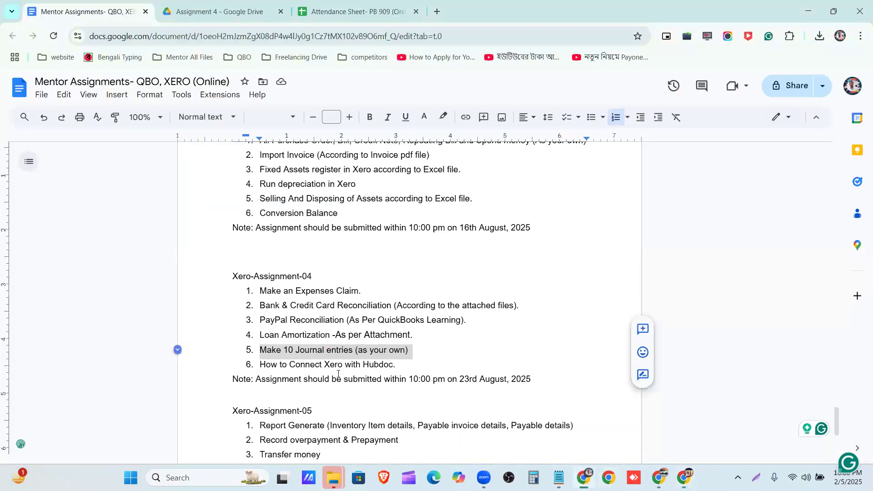
scroll(335, 368, "up", 3)
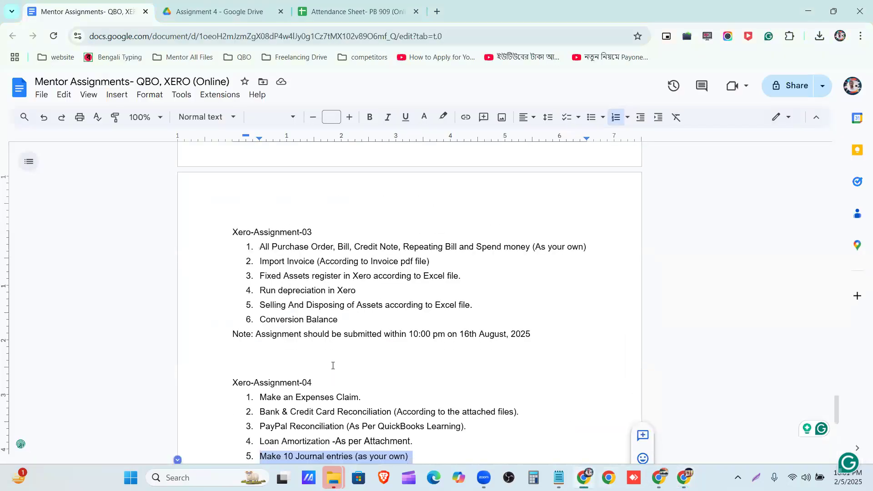
scroll(333, 366, "down", 1)
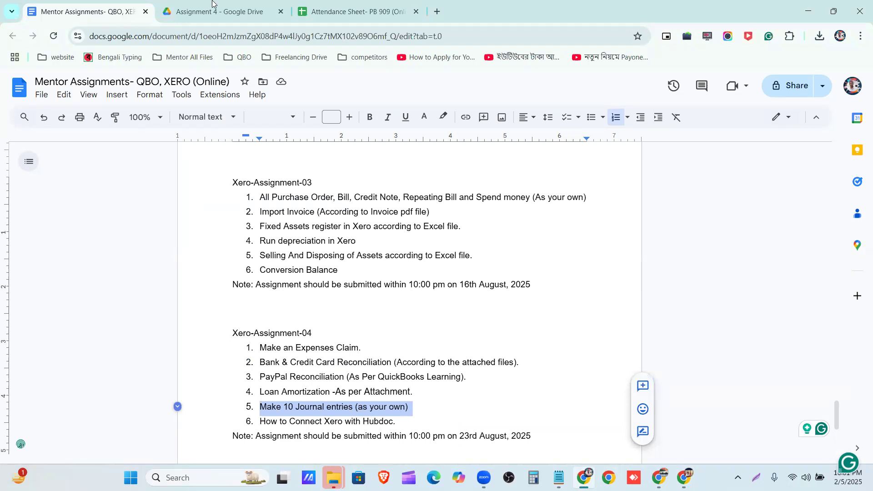
Step: Find the Hubdoc connect to Xero-Guidlines presentation in the Xero-Guidelines folder of Google Drive, open it and start its slideshow
left_click(214, 6)
left_click(230, 122)
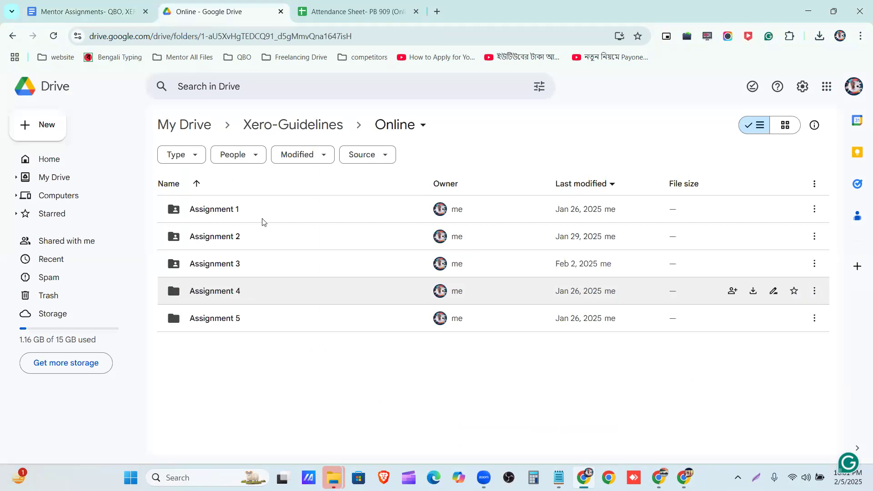
left_click(437, 12)
left_click(295, 57)
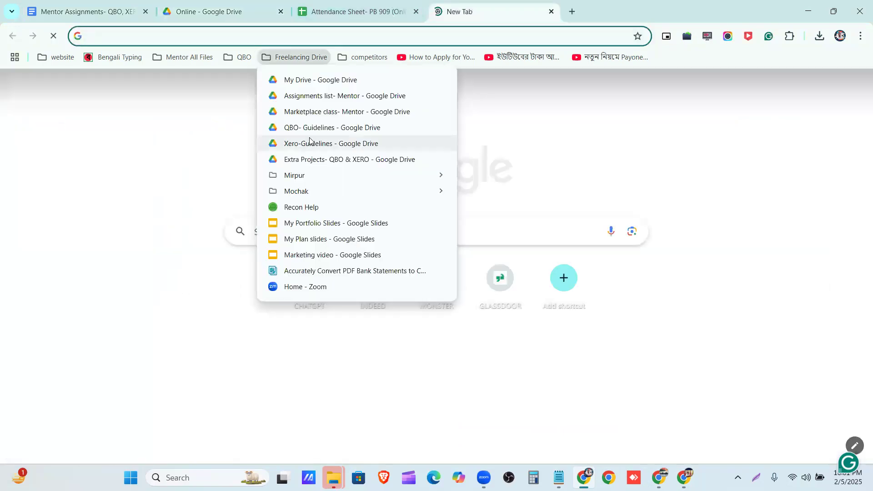
left_click(312, 127)
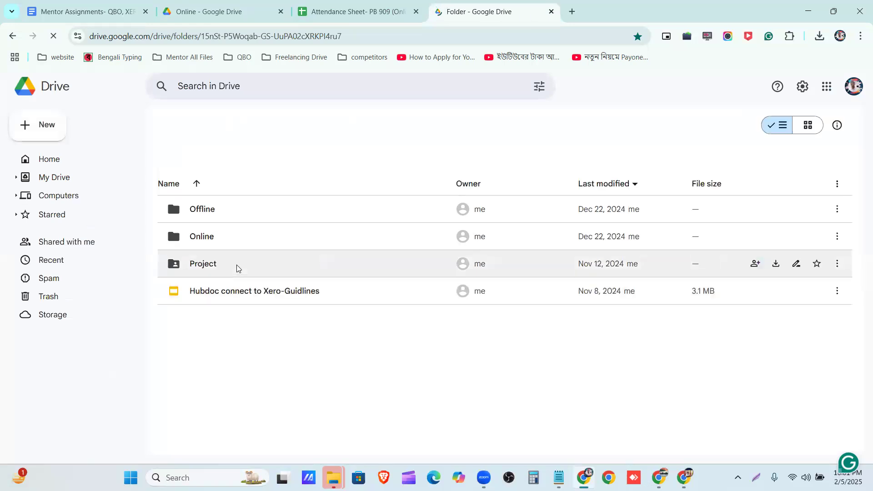
double_click(232, 294)
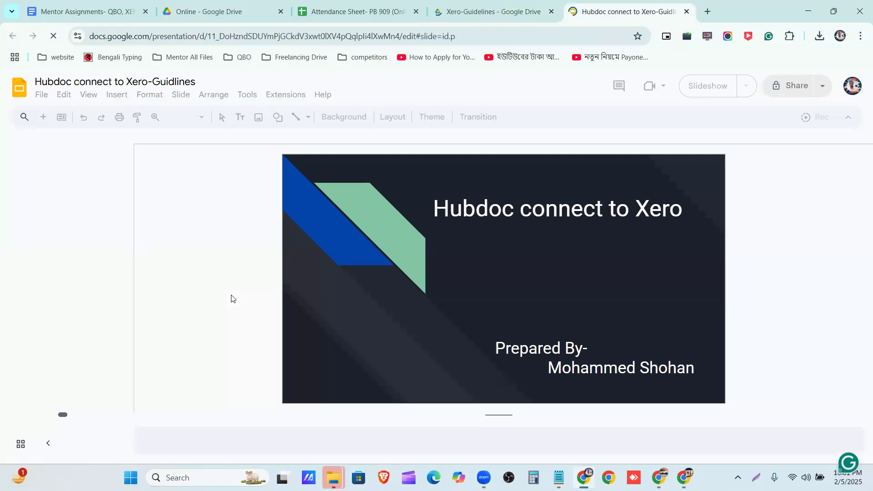
key("ctrl+F5")
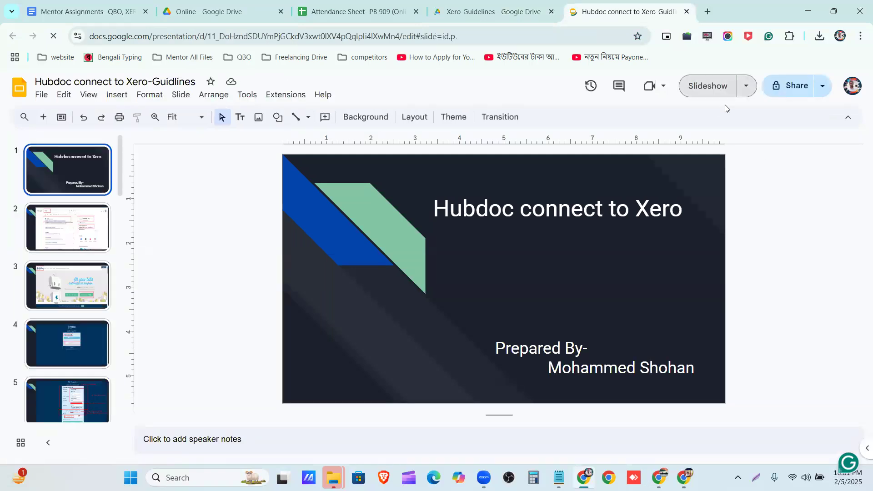